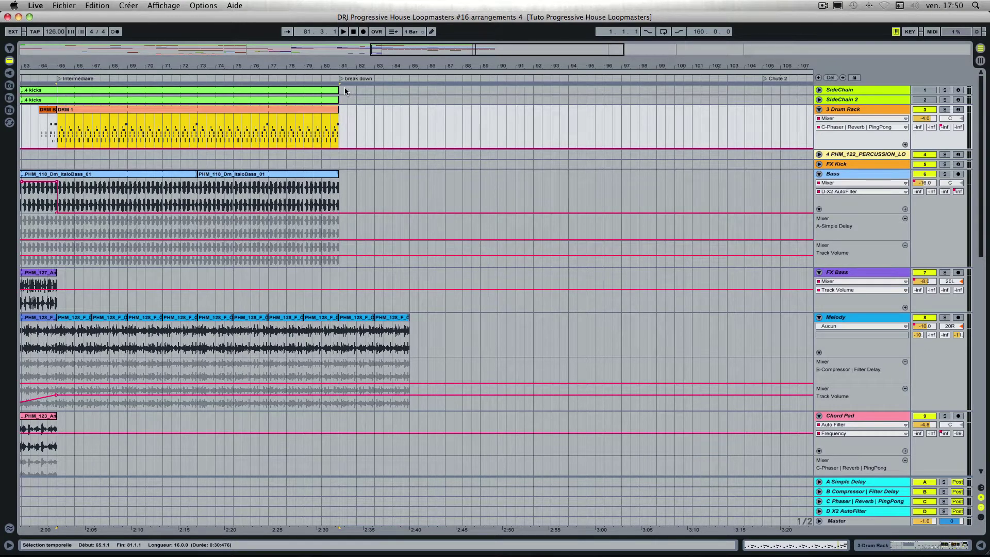
Extend the 4 kicks clips on SideChain and SideChain 2 together to bar 121.3.
click(331, 90)
shift+click(331, 100)
drag(339, 92, 787, 92)
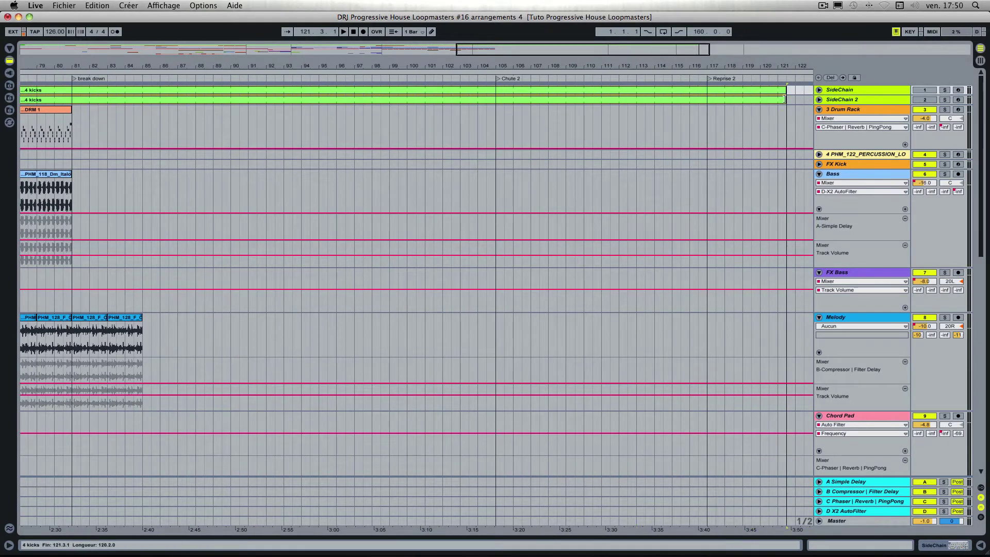
scroll(516, 141, left, 8)
scroll(506, 122, right, 4)
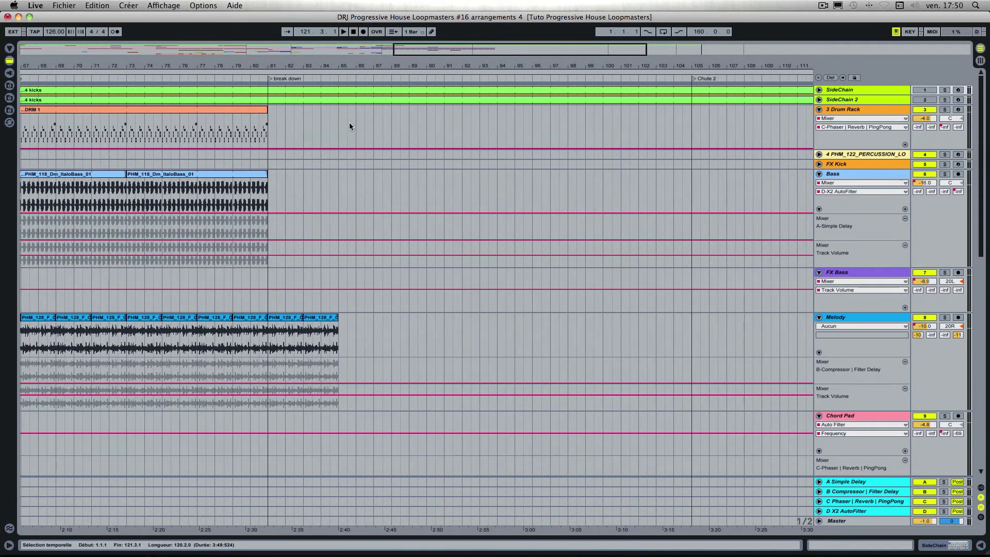
Add the DRM 1 clip at bar 81 and the DRM down clip at bar 85 on the Drum Rack track.
key(Tab)
key(Tab)
drag(170, 110, 286, 108)
key(Tab)
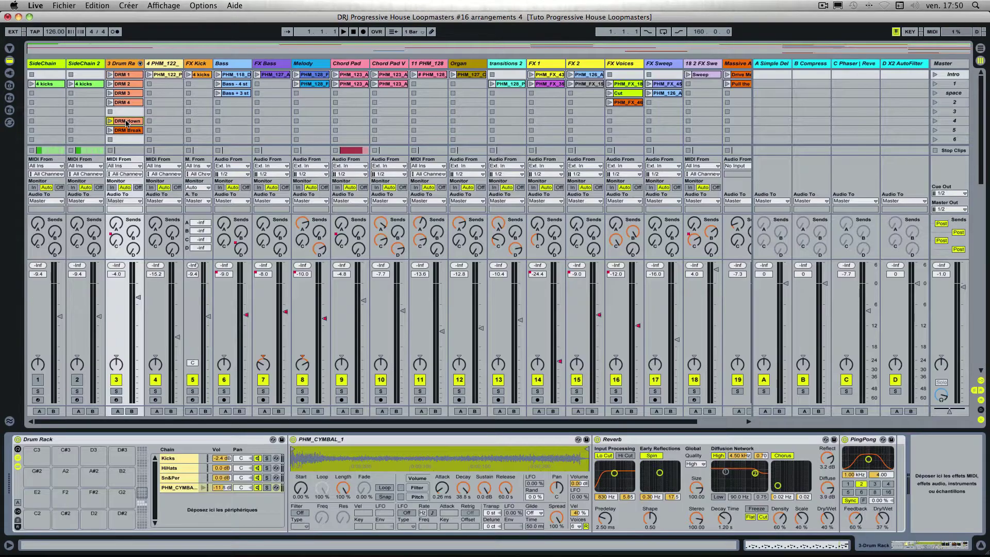
drag(125, 121, 342, 121)
key(Tab)
Place DRM 4 from bar 87 to 96 on the Drum Rack track, followed by DRM Break at bar 96.
key(Tab)
key(Tab)
drag(129, 129, 532, 114)
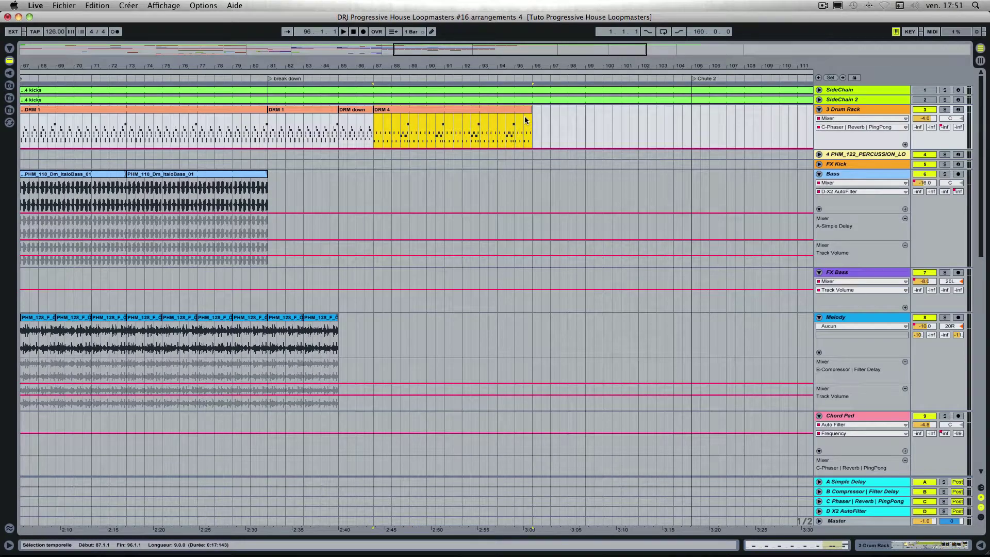
key(Tab)
key(Tab)
drag(145, 135, 551, 111)
Add DRM 1 on the Drum Rack track from bar 97 to bar 104.
key(Tab)
key(Tab)
drag(137, 79, 562, 144)
drag(620, 111, 673, 111)
Add DRM 3 at bar 104 and DRM 4 from bar 105 to 109 on the Drum Rack track.
key(Tab)
drag(124, 98, 126, 97)
key(Tab)
drag(126, 97, 668, 110)
scroll(521, 165, right, 4)
key(Tab)
key(Tab)
Place the PHM_122_PERCUSSION_LOOP clip at bar 97 on its track and duplicate it to reach bar 105.
key(Tab)
drag(242, 76, 244, 77)
key(Tab)
drag(245, 78, 460, 155)
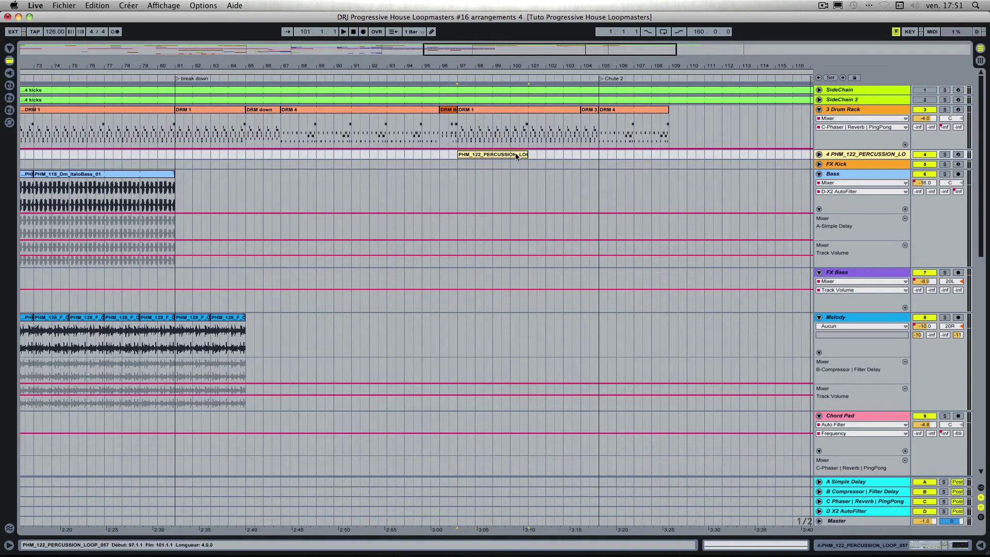
key(super+d)
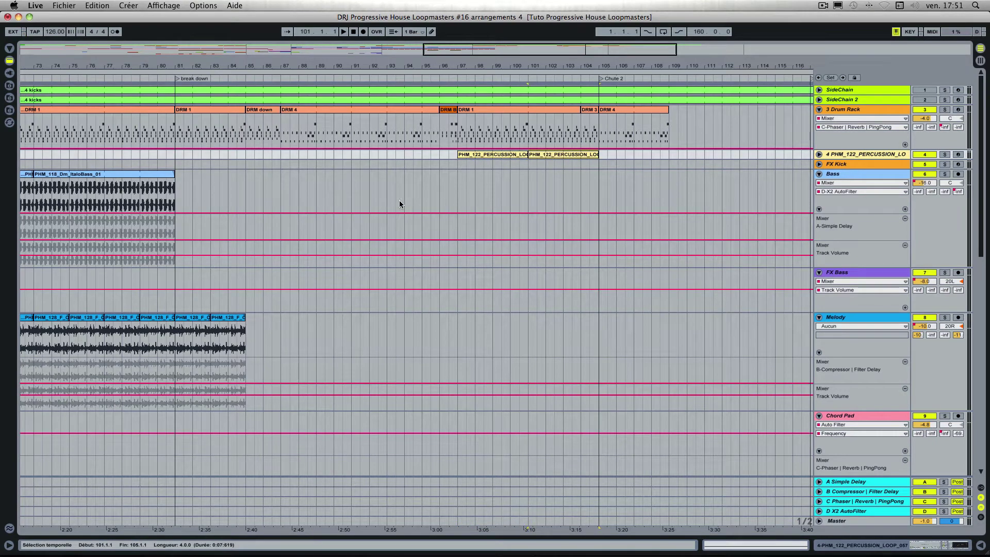
Place the Bass - 4 st clip at bar 89 and the Bass + 3 st clip at bar 90 on the Bass track.
key(Tab)
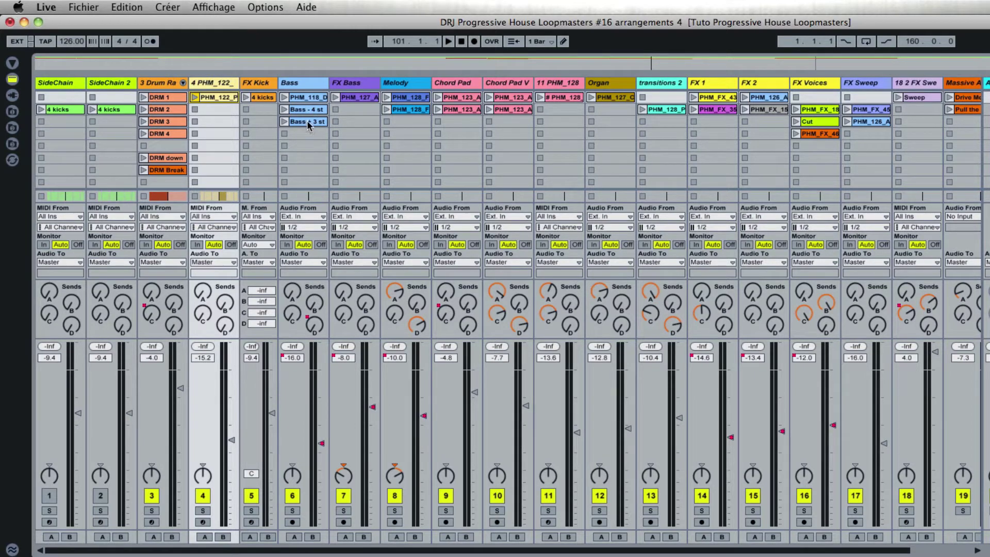
click(312, 111)
key(Tab)
drag(313, 111, 435, 232)
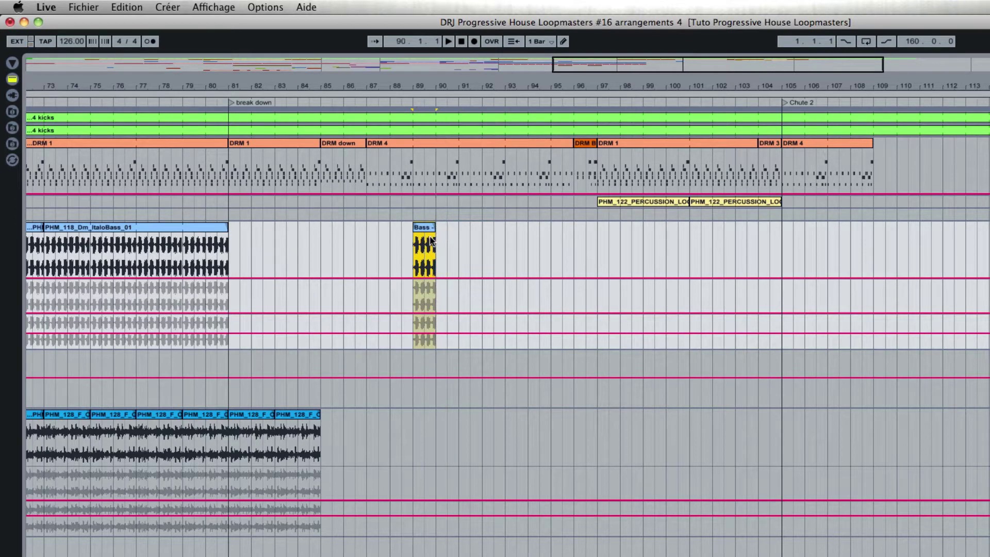
key(Tab)
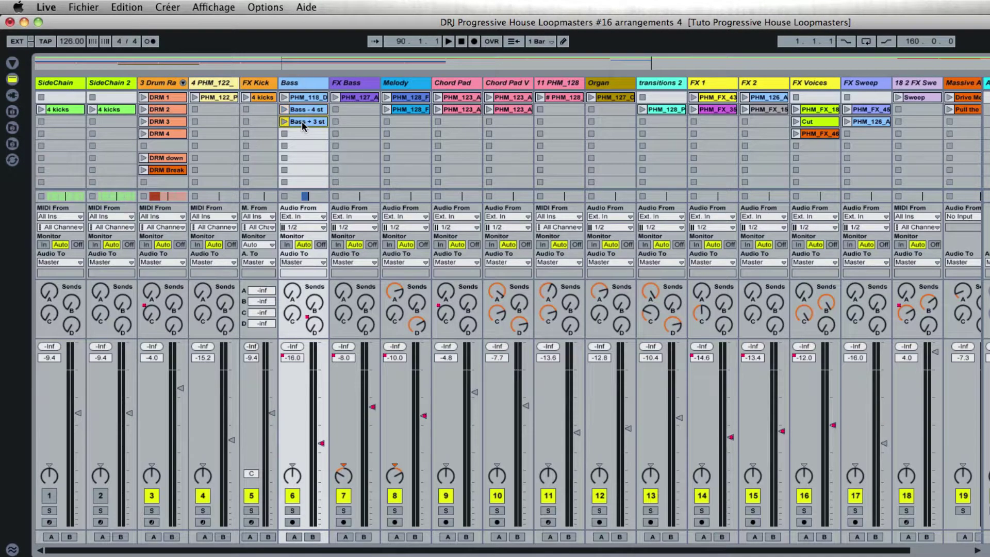
key(Tab)
drag(301, 122, 459, 230)
Add the original PHM_118 bass clip at bar 91 on the Bass track.
key(Tab)
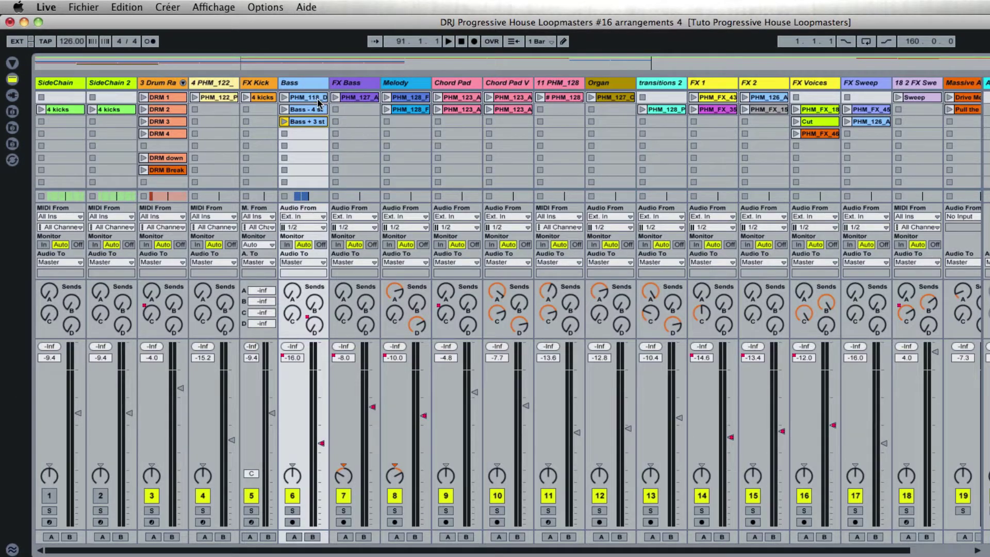
key(Tab)
drag(318, 103, 479, 229)
Copy the Bass + 3 st clip to bars 92 and 94 and the Bass - 4 st clip to bar 93.
click(447, 230)
key(Tab)
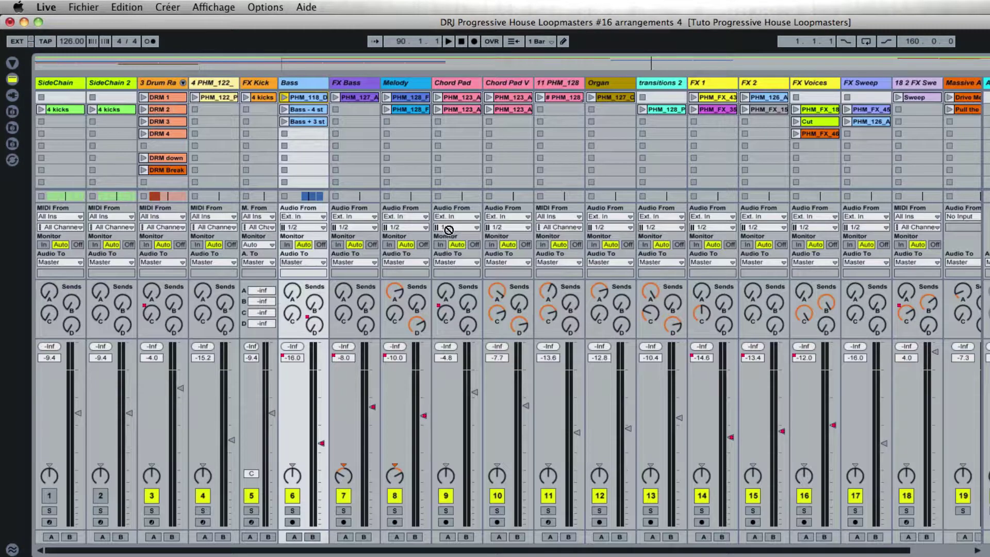
key(Tab)
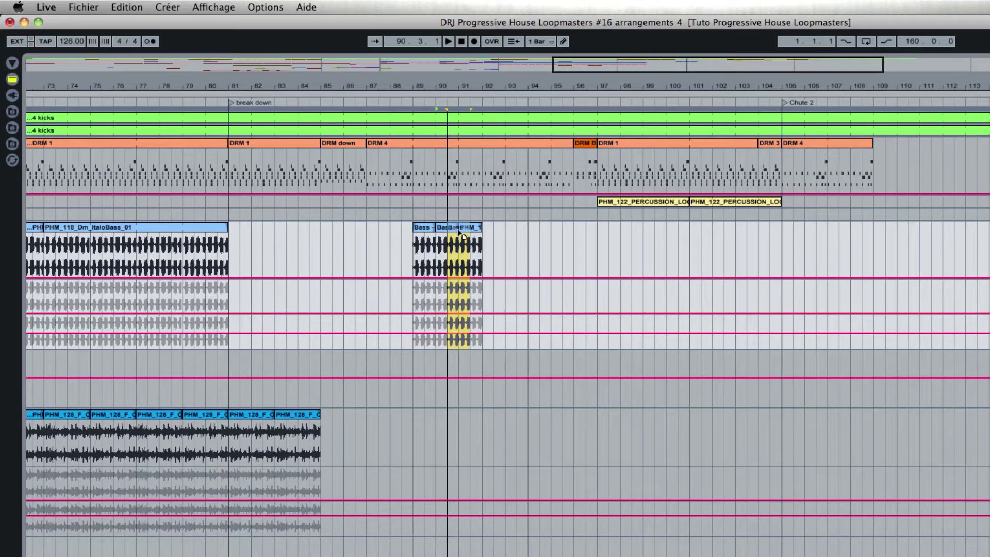
drag(455, 230, 493, 242)
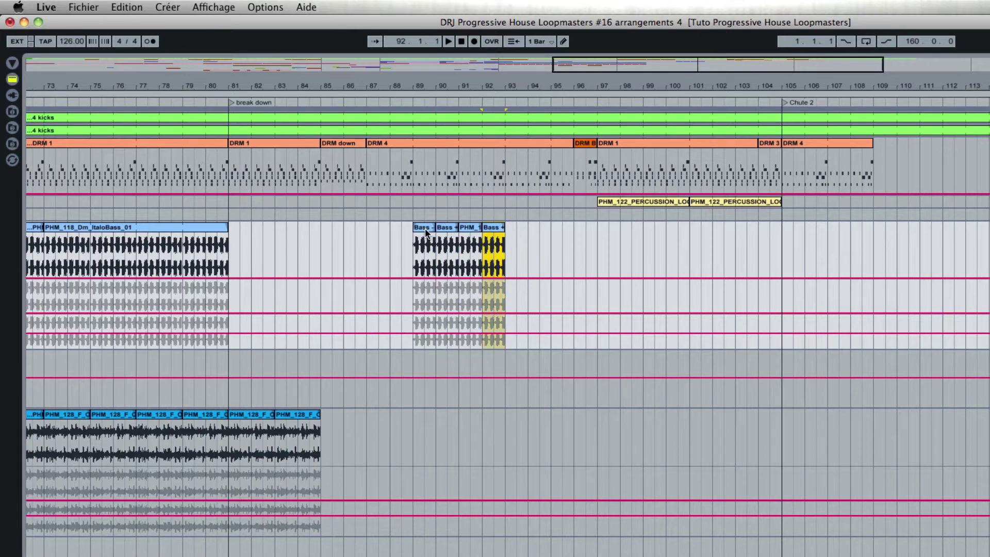
drag(426, 233, 515, 248)
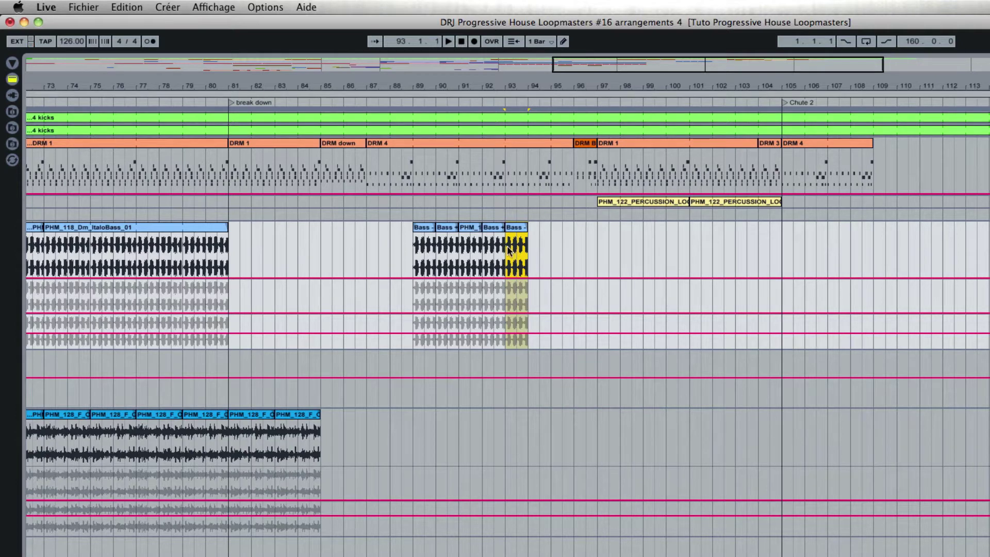
click(490, 234)
drag(490, 234, 537, 246)
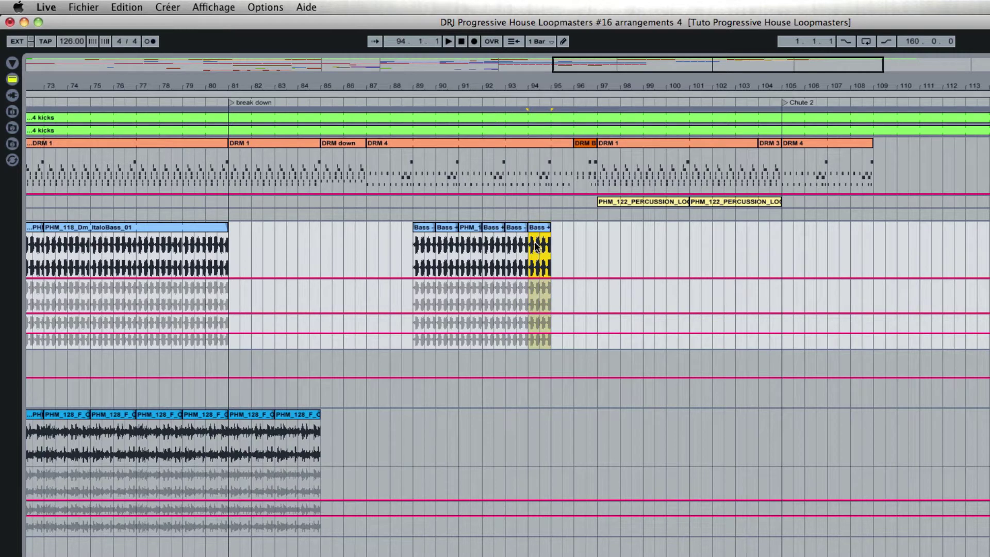
Copy the PHM_118 bass clip from bar 91 to bar 95 and extend the copy to bar 97.
click(475, 230)
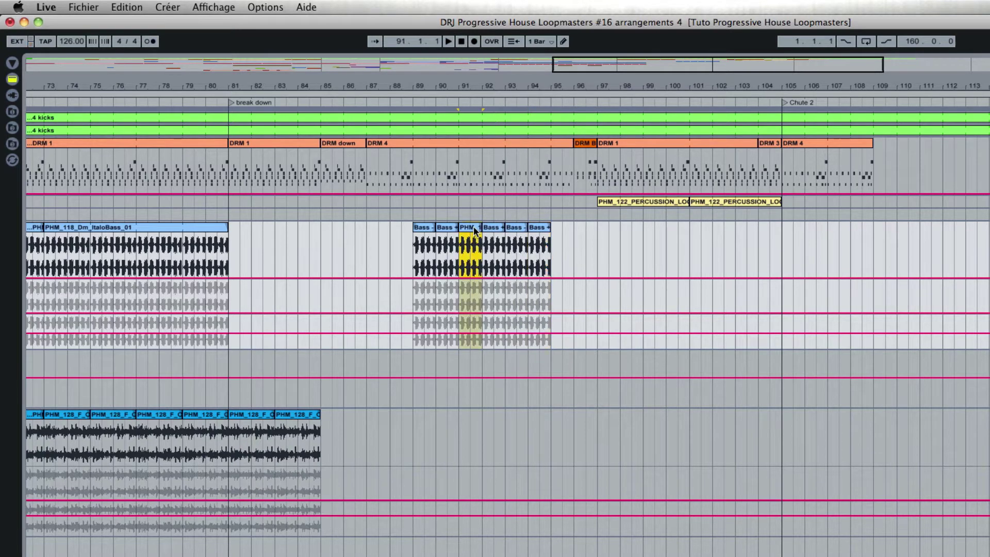
drag(475, 231, 570, 239)
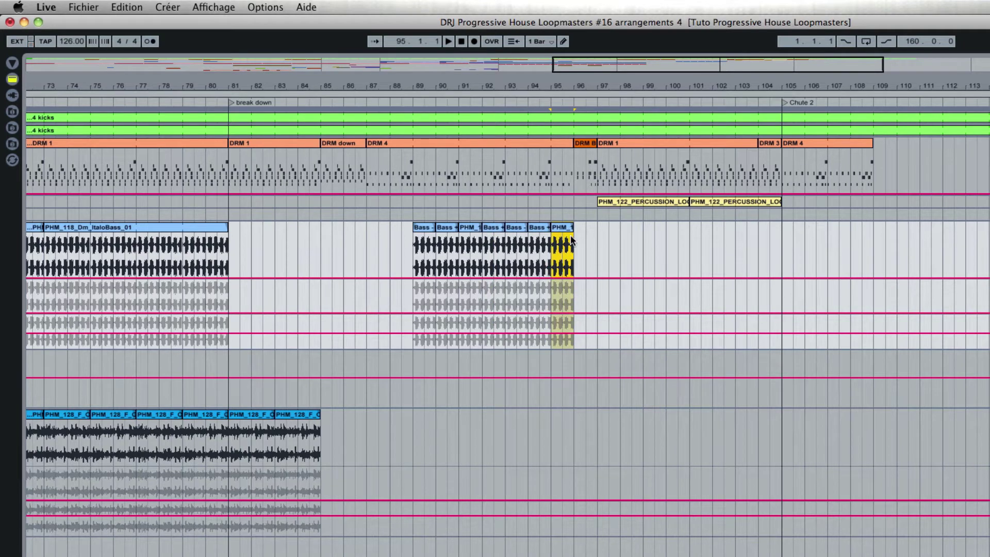
drag(572, 227, 596, 228)
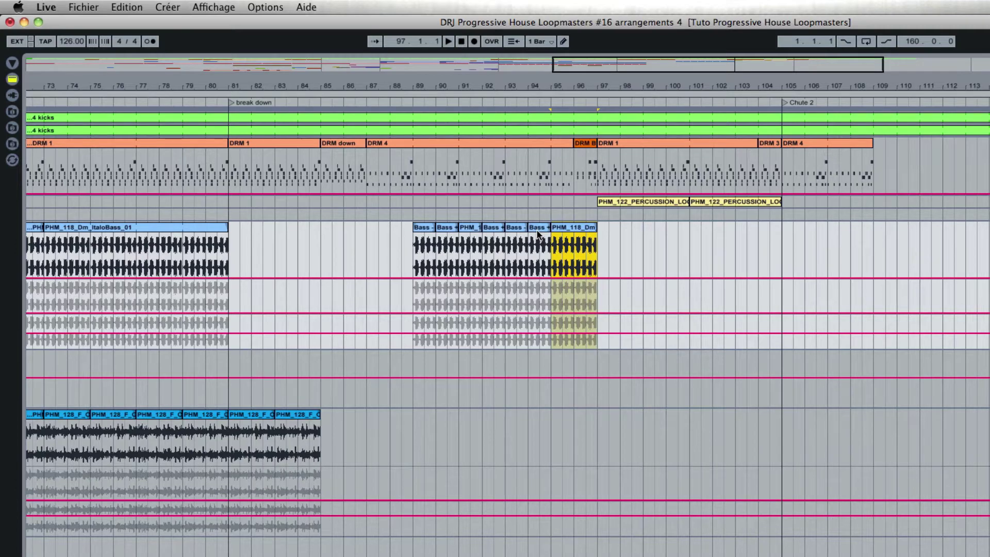
Copy the whole bass sequence from bars 89 to 97 so that it repeats from bar 97.
scroll(579, 235, right, 3)
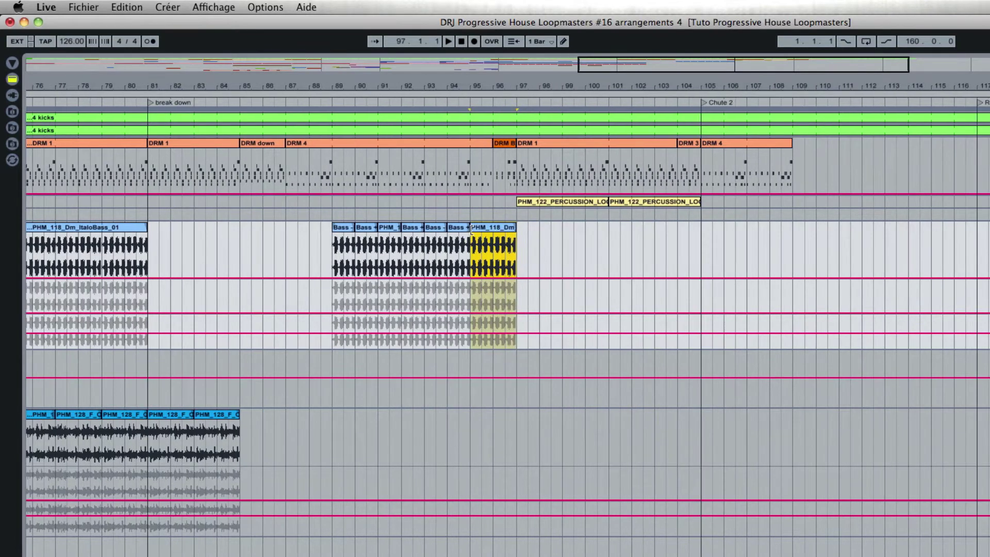
click(350, 229)
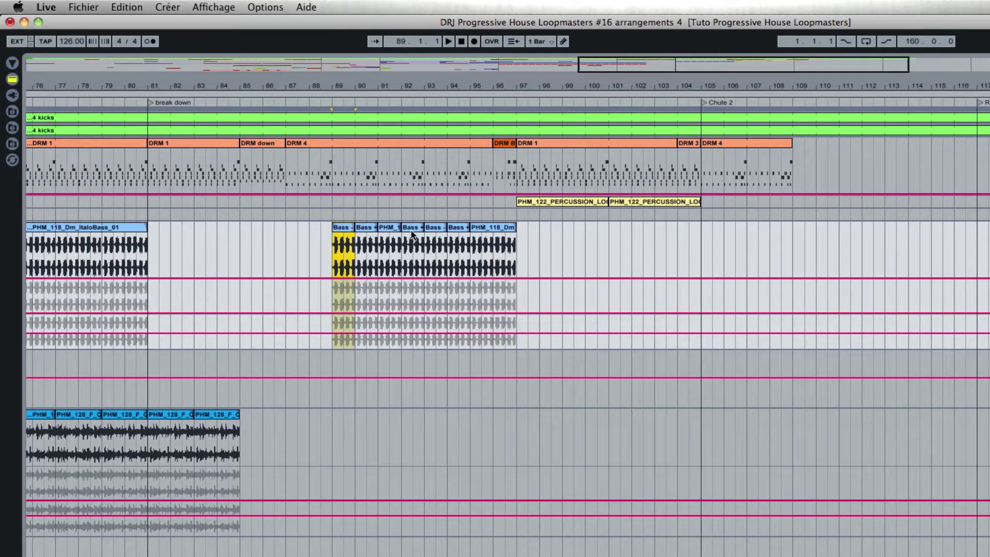
shift+click(485, 235)
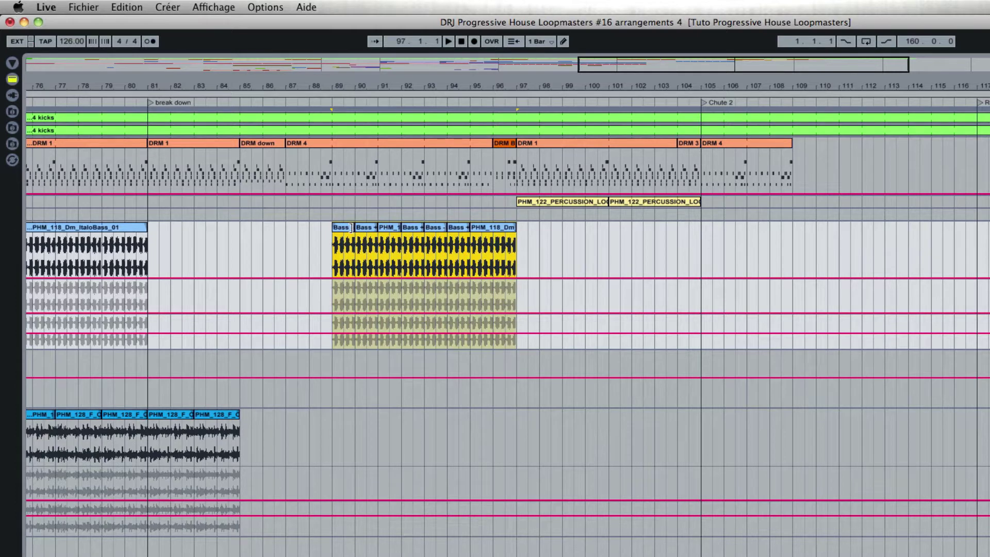
drag(347, 231, 534, 243)
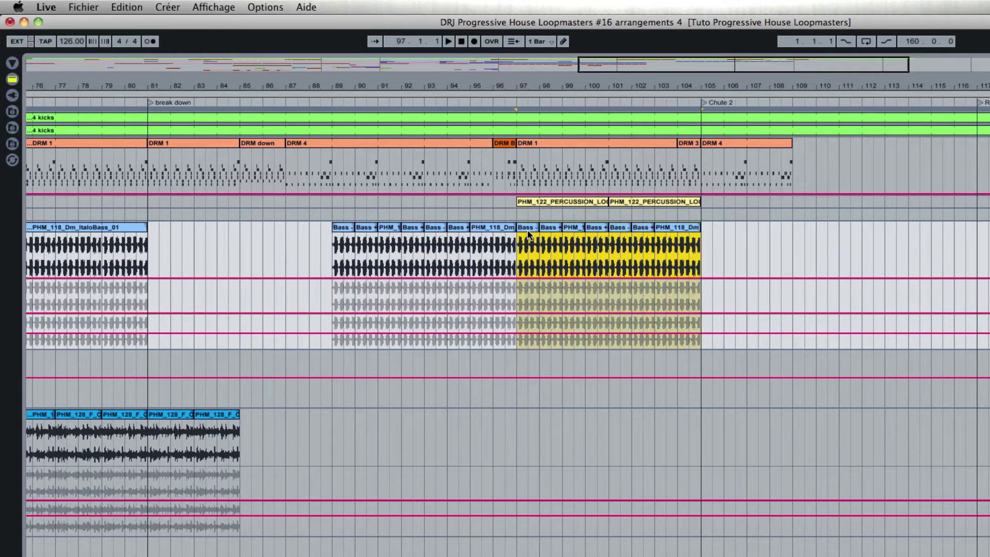
Repeat the eight-bar bass sequence from bar 105 and again from bar 113.
scroll(528, 240, right, 3)
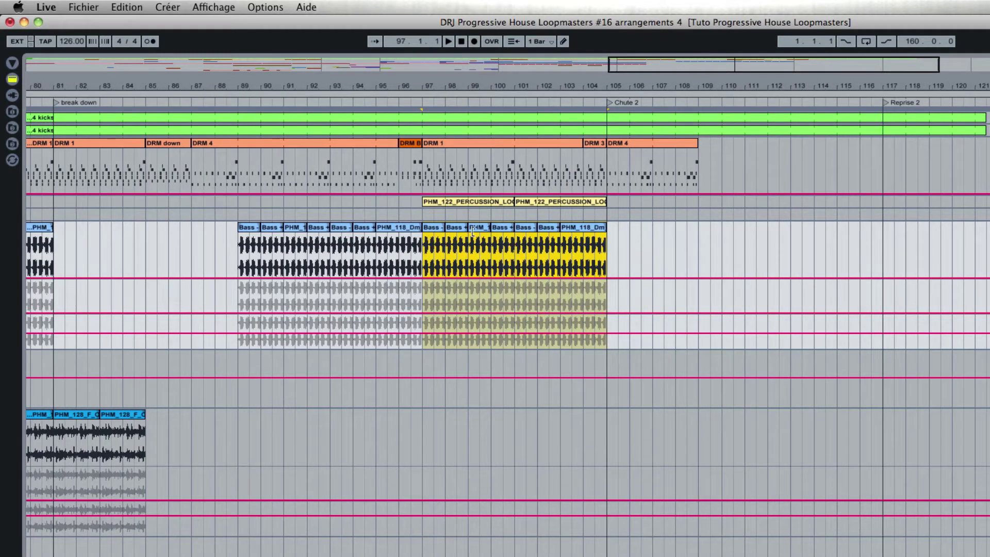
drag(432, 233, 617, 234)
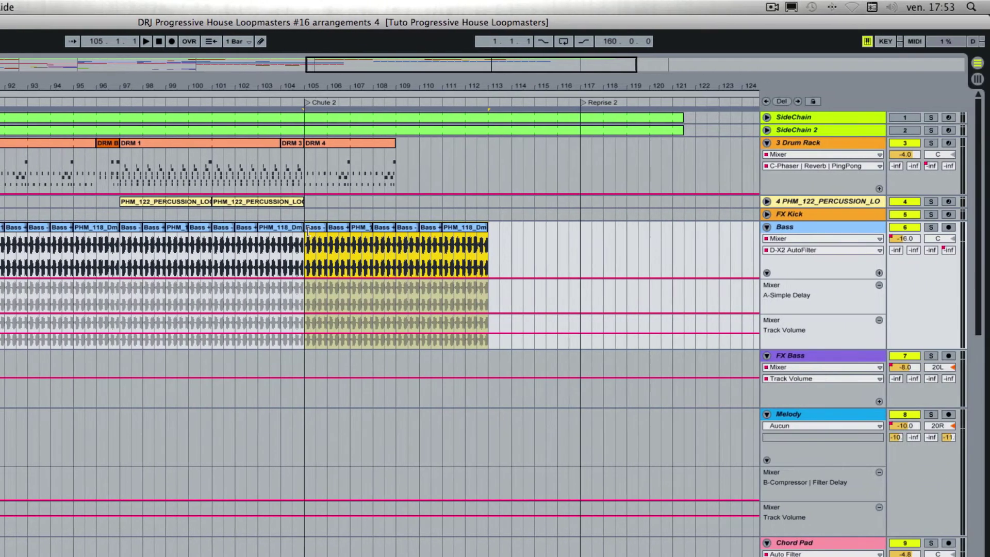
drag(312, 230, 499, 240)
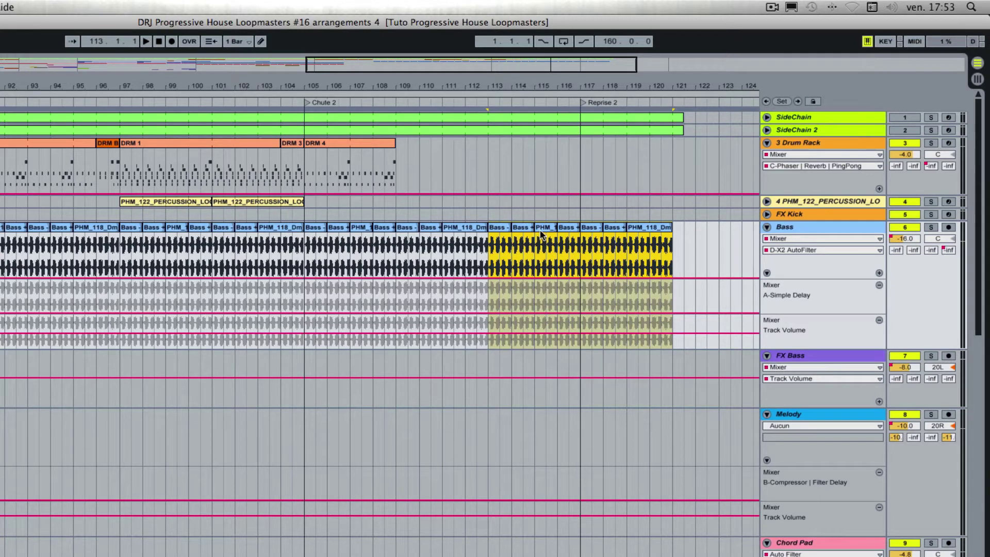
Replace the bass clips from bar 117 to 121 with the PHM_118_Dm_ItaloBass_01 clip.
click(589, 232)
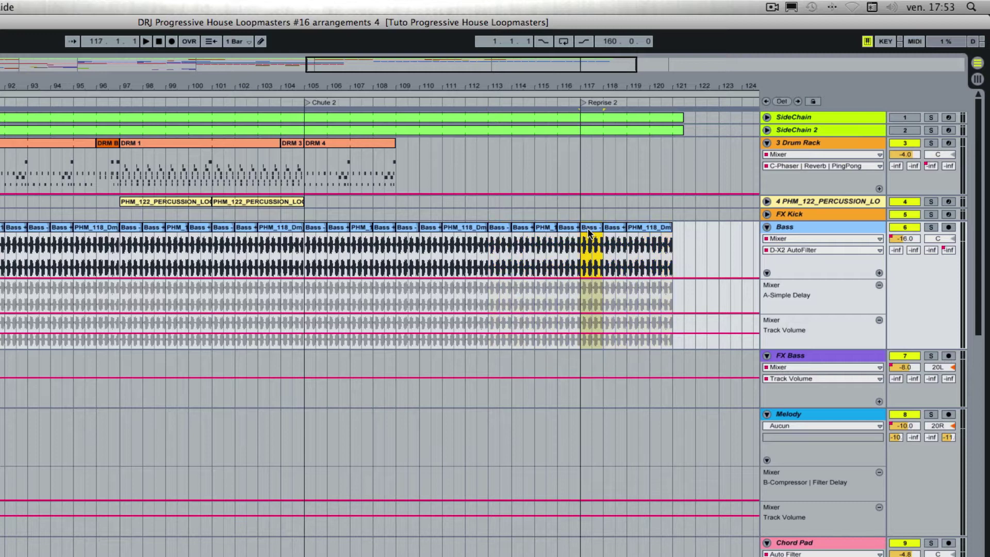
drag(588, 230, 672, 228)
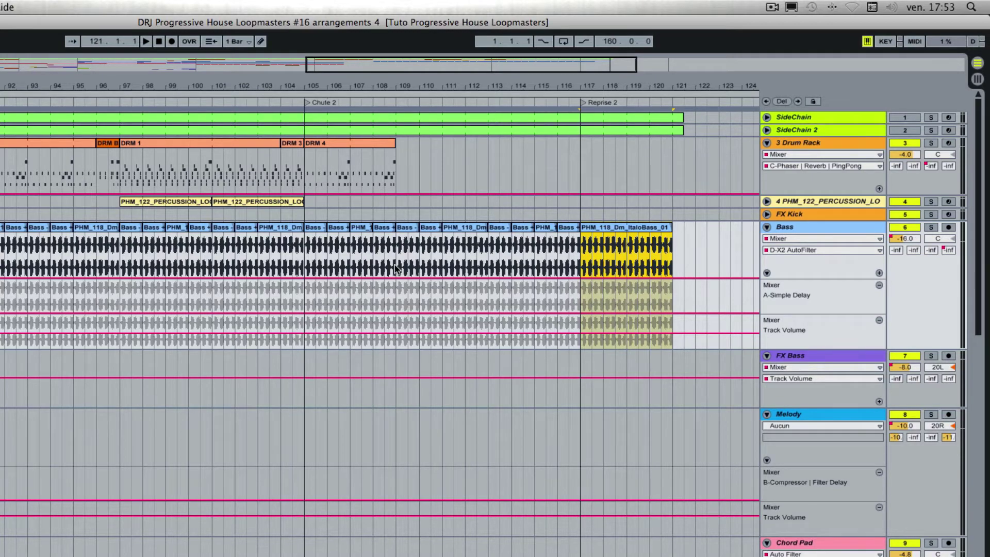
Duplicate the Melody clips from bars 81 to 85 repeatedly until the melody reaches bar 101.
scroll(402, 268, right, 5)
scroll(397, 267, right, 3)
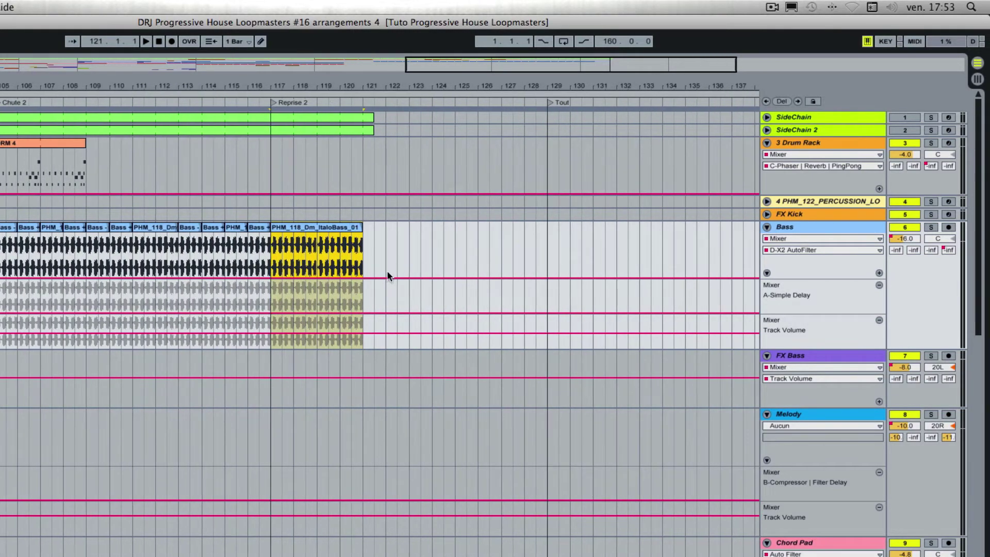
scroll(464, 191, left, 10)
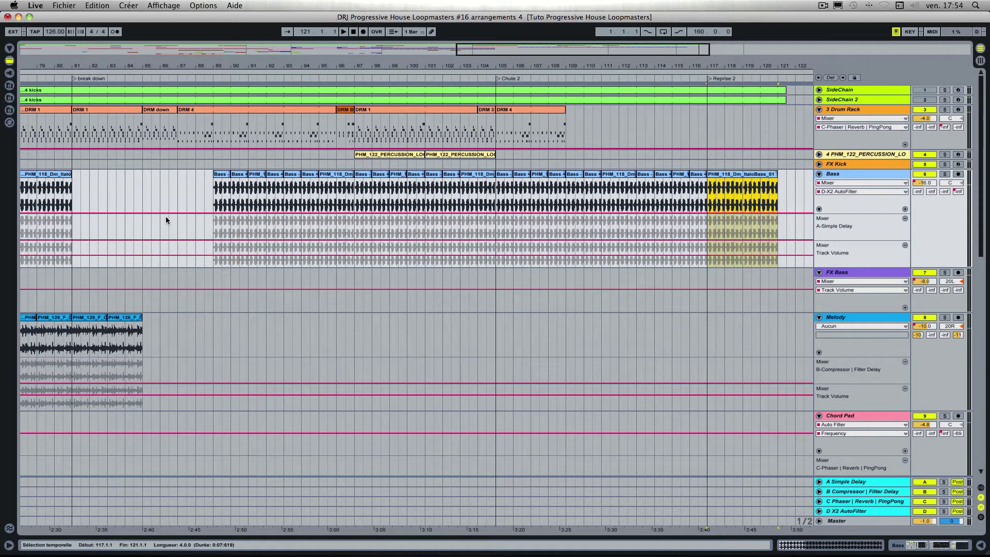
drag(80, 331, 141, 332)
key(ctrl+d)
key(ctrl+d)
key(ctrl+d)
key(ctrl+d)
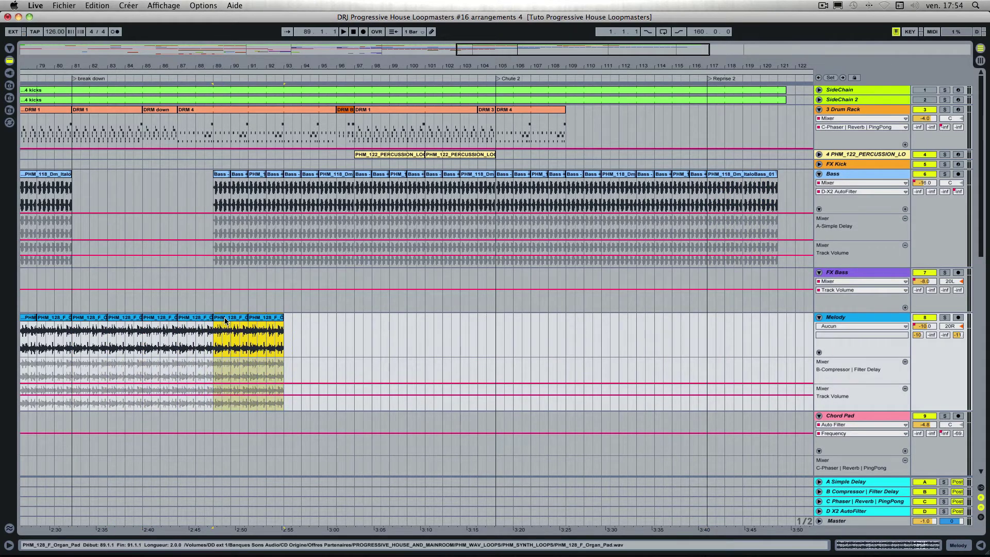
drag(375, 322, 376, 322)
click(407, 317)
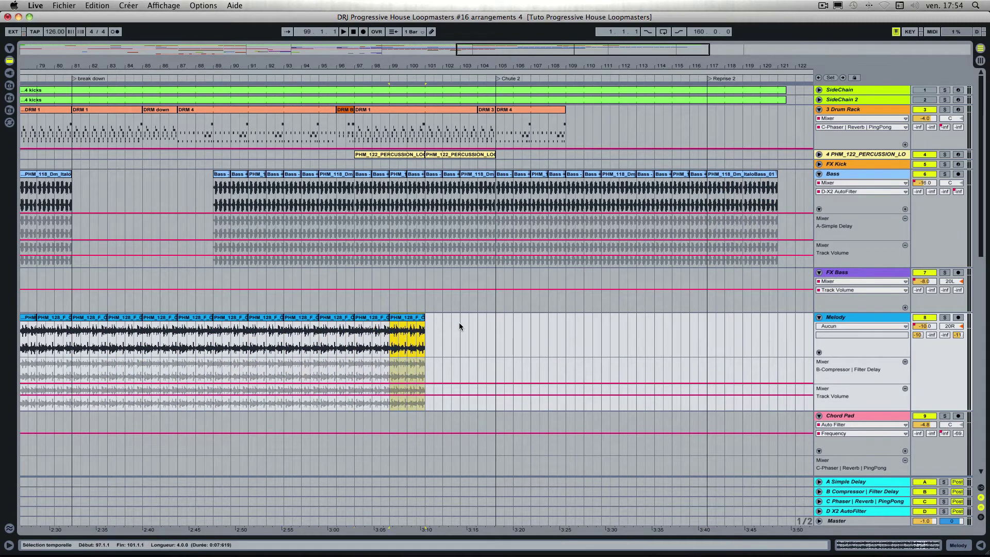
Place the PHM_128_F_Organ_Pad clip from the first Melody slot at bar 101, running to bar 105.
key(Tab)
drag(312, 74, 493, 275)
key(Tab)
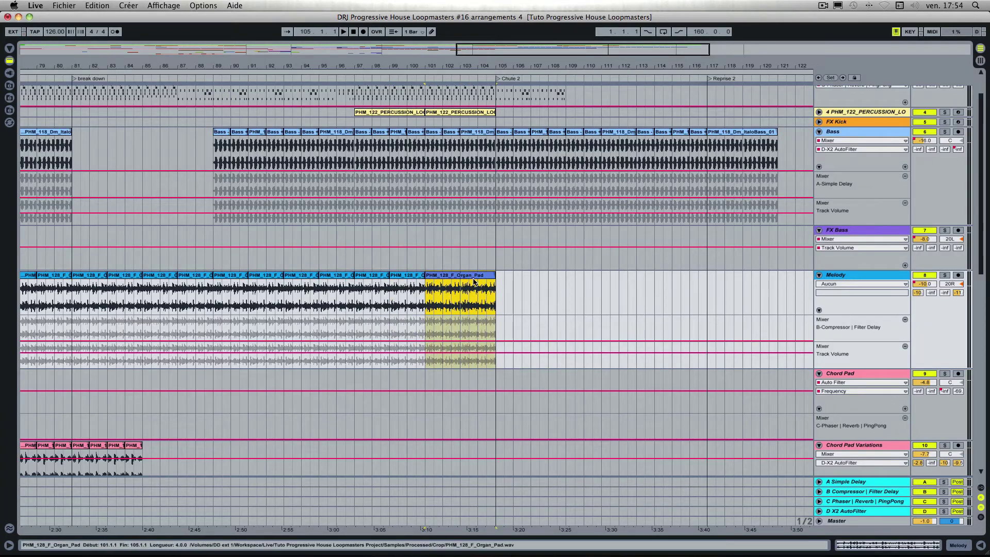
Copy the four Chord Pad Variations clips from bars 81 to 85 to bar 85.
scroll(460, 280, left, 5)
scroll(460, 280, down, 3)
scroll(460, 280, up, 5)
scroll(460, 279, right, 5)
scroll(460, 279, down, 7)
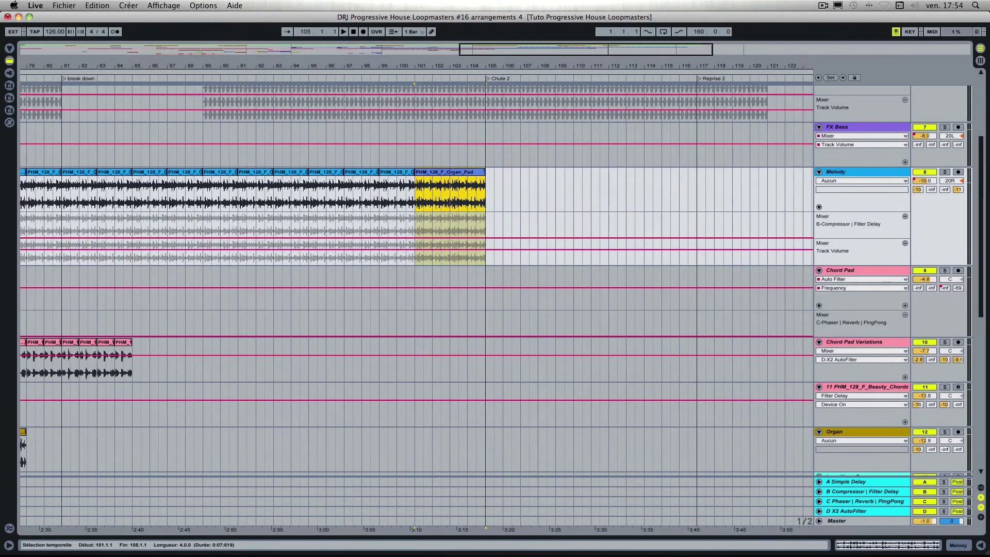
click(72, 342)
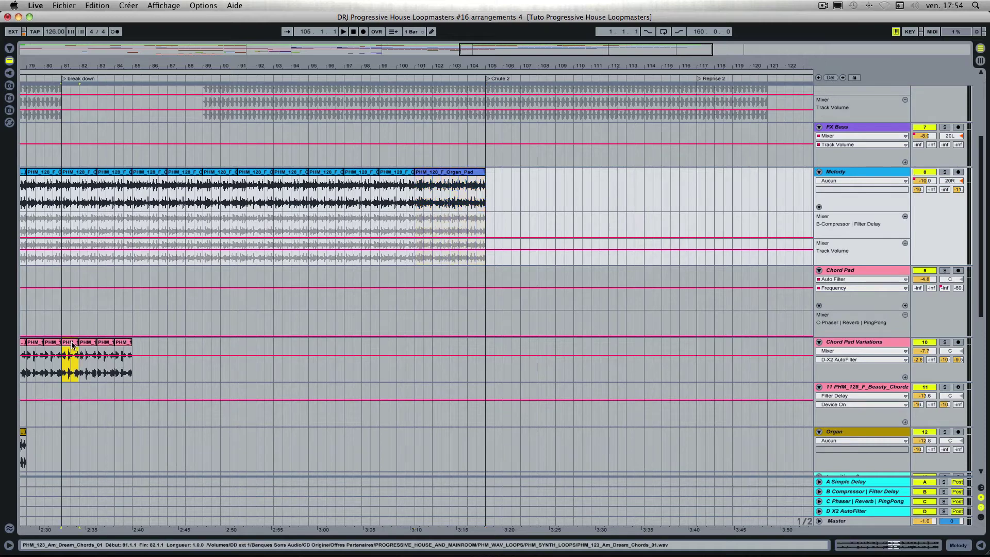
shift+click(126, 343)
drag(126, 343, 199, 351)
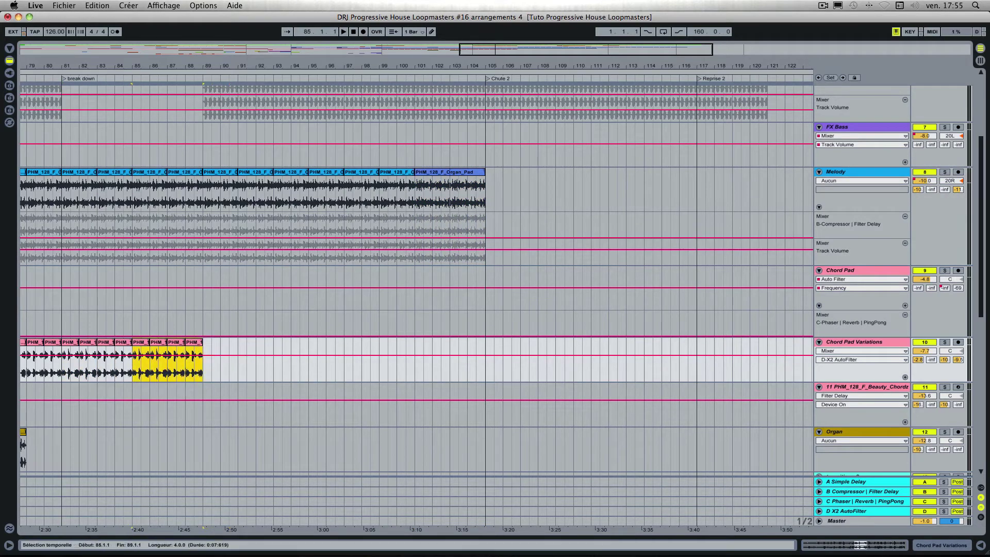
Place the PHM_128_PERCUSSION_LOOP_216 clip on the transitions 2 track from bar 81 to 89 and unfold that track.
scroll(199, 269, down, 4)
scroll(199, 269, left, 3)
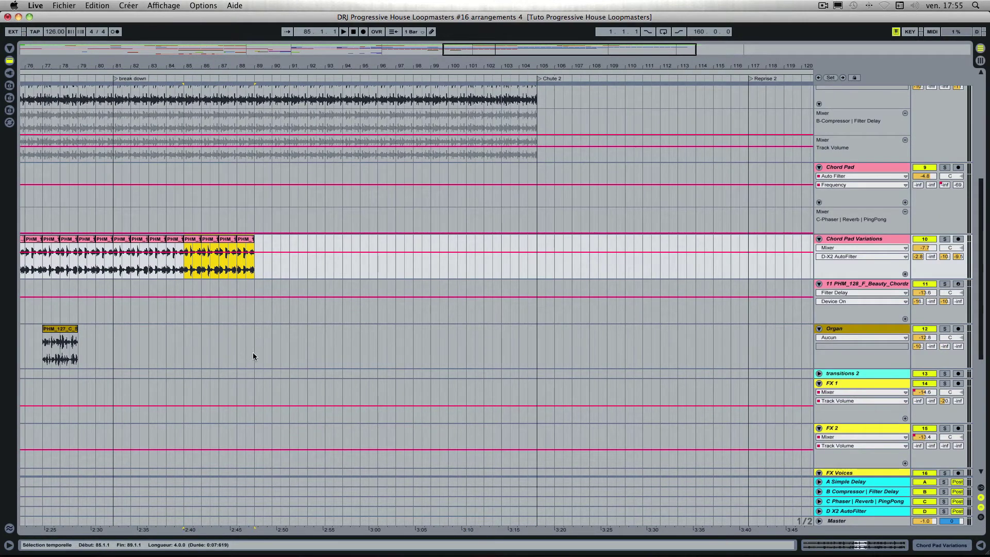
key(Tab)
key(Tab)
drag(326, 207, 115, 374)
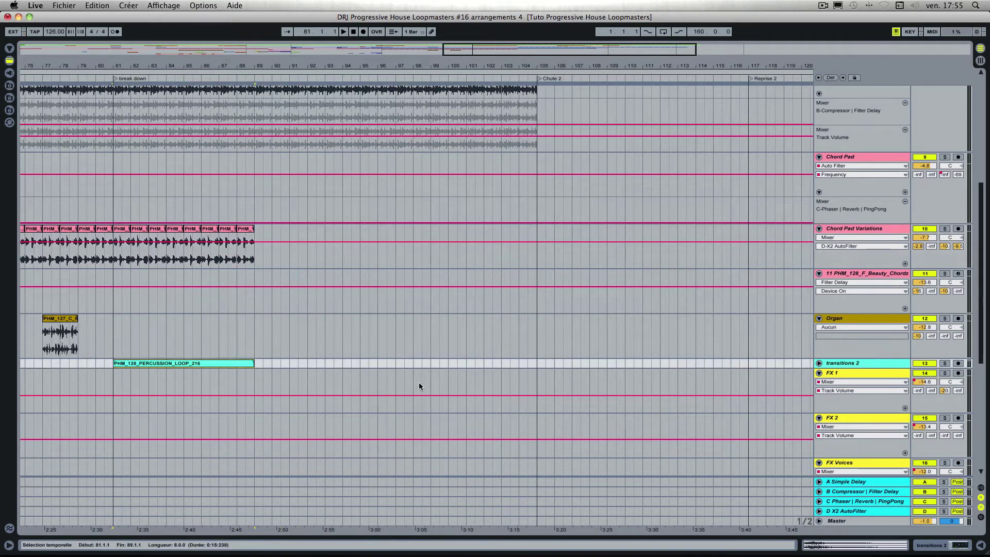
click(819, 363)
Place the yellow PHM_FX clip on the FX 1 track at bar 83.
scroll(212, 308, down, 3)
key(Tab)
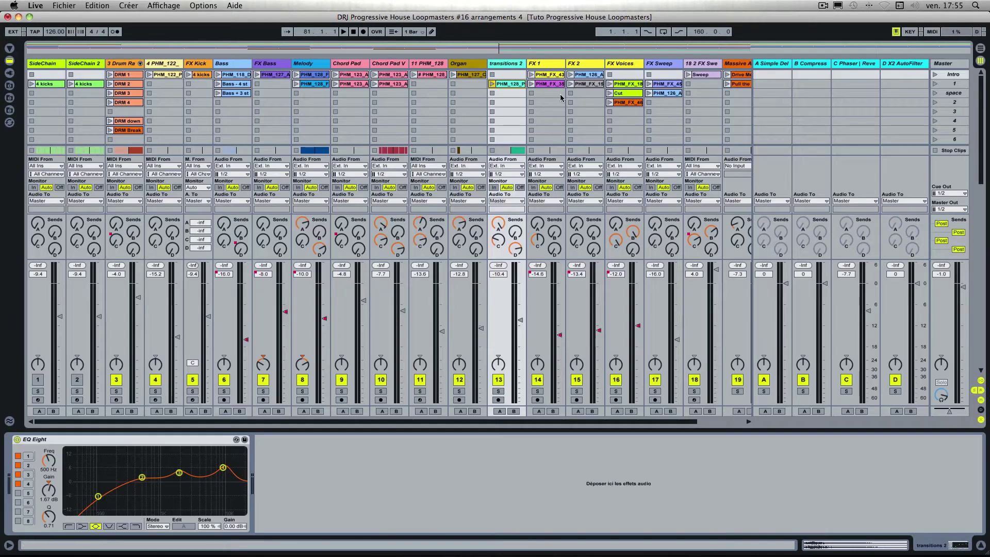
key(Tab)
drag(560, 93, 159, 331)
scroll(158, 333, down, 1)
Place the PHM_FX_15 clip on the FX 2 track from bar 83.3 to 85.3.
key(Tab)
key(Tab)
drag(584, 85, 159, 390)
drag(298, 364, 196, 371)
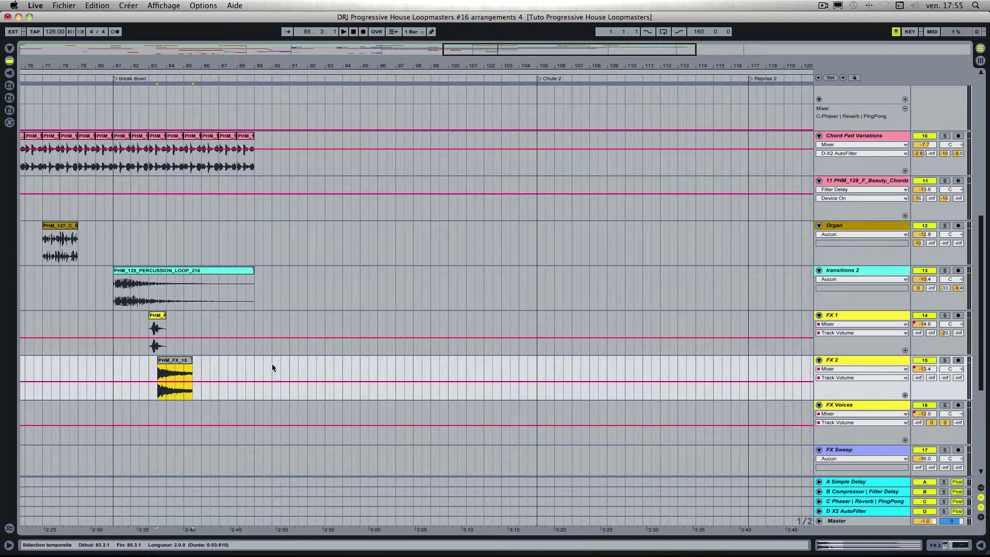
Add the PHM_126_Am clip to the FX 2 track from bar 87.3 to 89.3.
key(Tab)
key(Tab)
drag(623, 85, 232, 332)
Place the Cut clip on the FX Voices track at bar 89 and shorten it to end at bar 90.3.
scroll(248, 310, down, 3)
key(Tab)
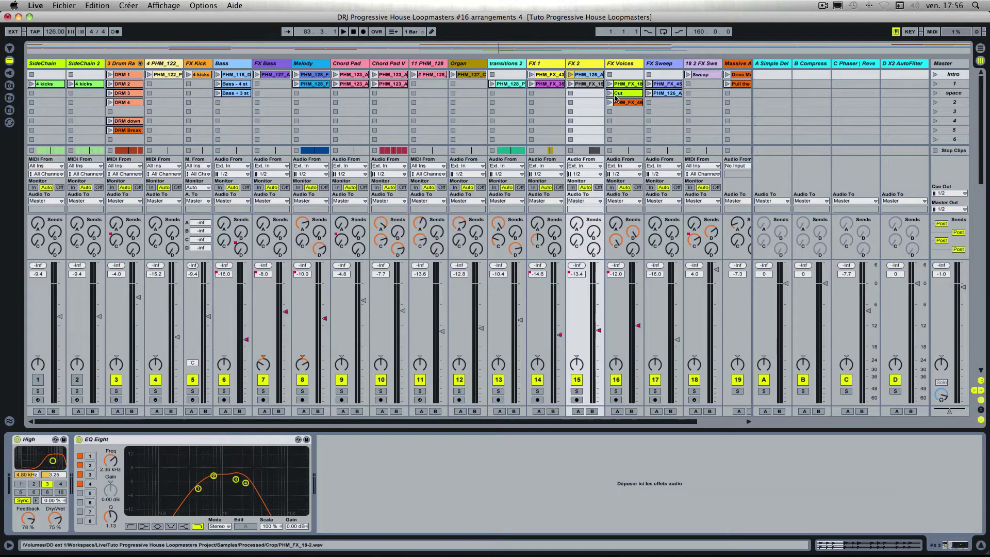
key(Tab)
drag(625, 89, 187, 315)
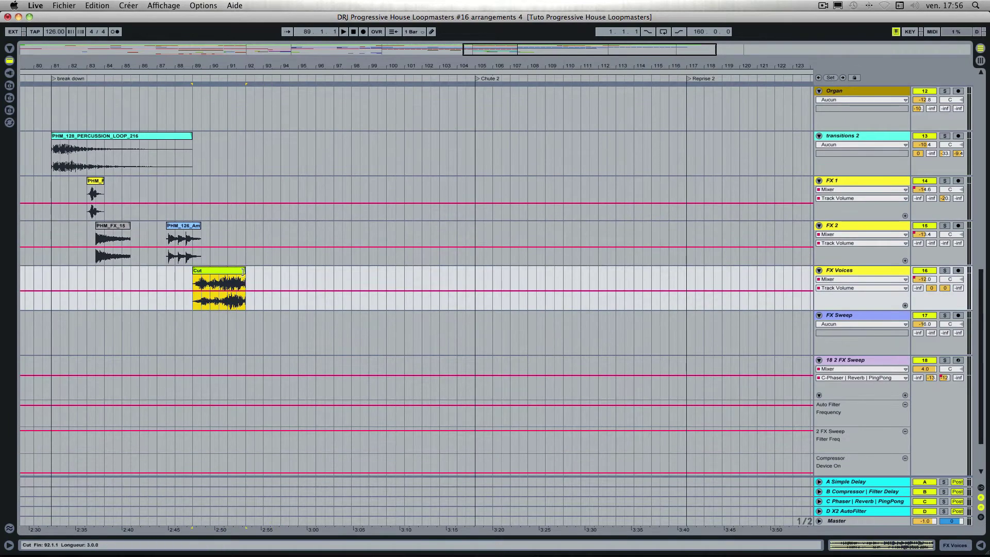
drag(242, 272, 219, 272)
Copy bars 59 to 65 of the FX Sweep and 18 2 FX Sweep tracks, with clips and automation, to bar 83.
scroll(257, 361, left, 10)
scroll(257, 361, down, 1)
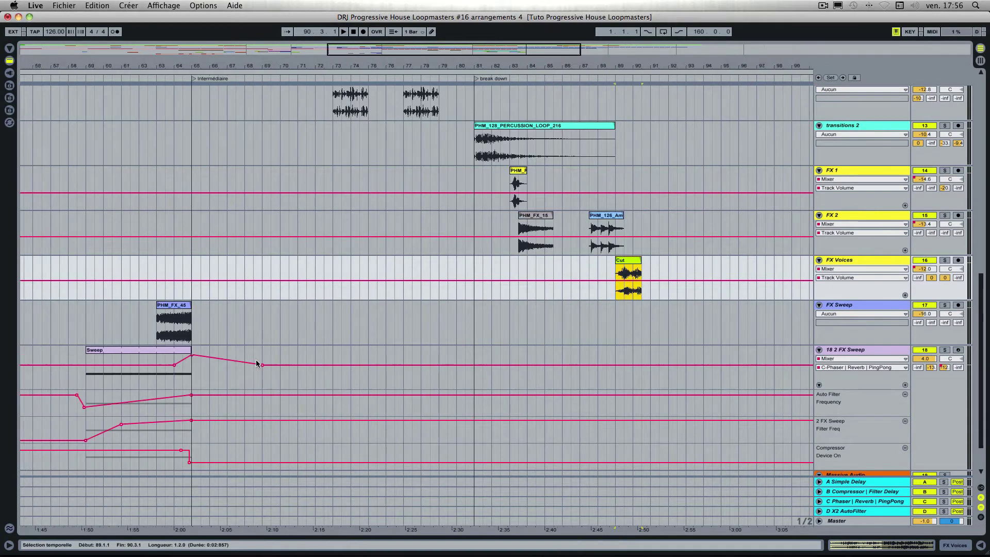
scroll(255, 360, left, 2)
click(179, 350)
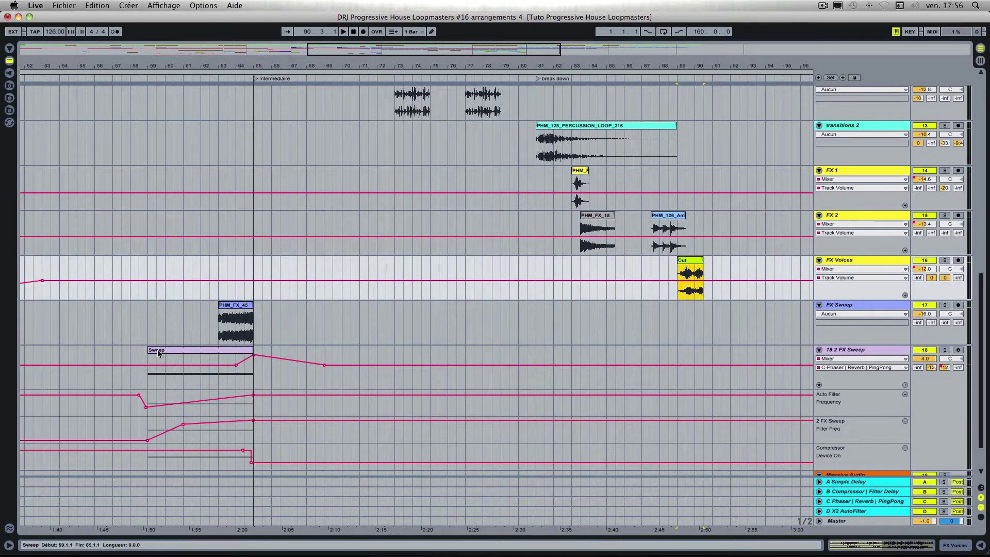
click(158, 350)
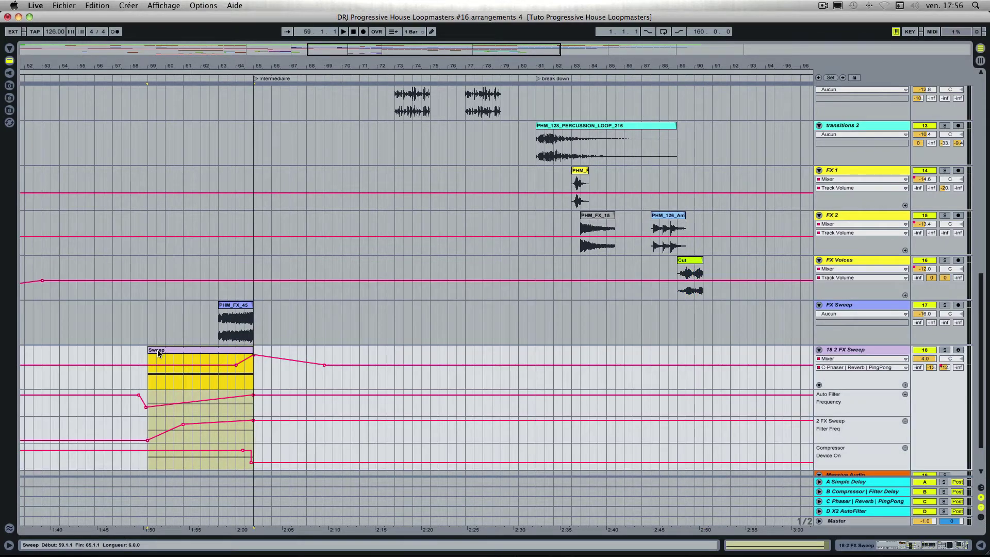
key(Up)
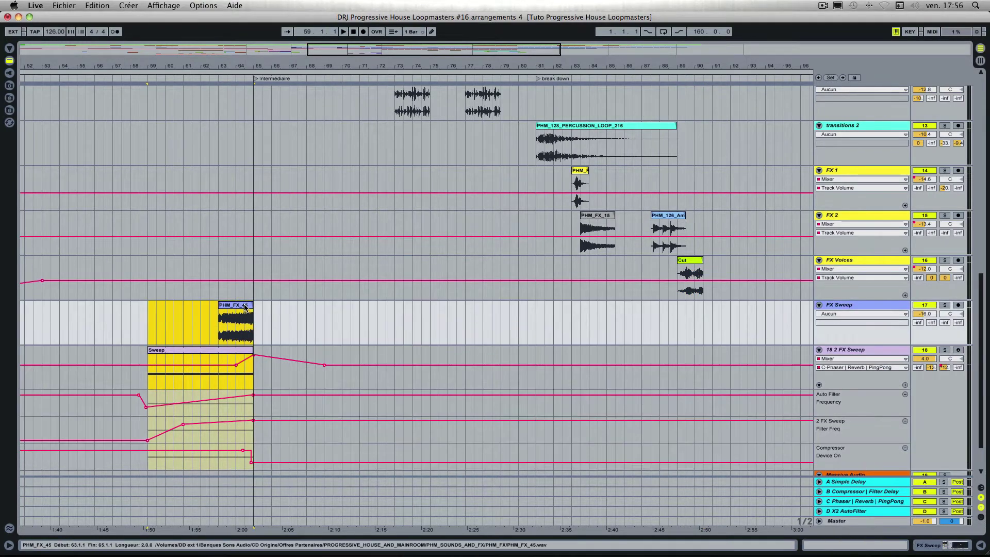
right_click(245, 308)
click(255, 318)
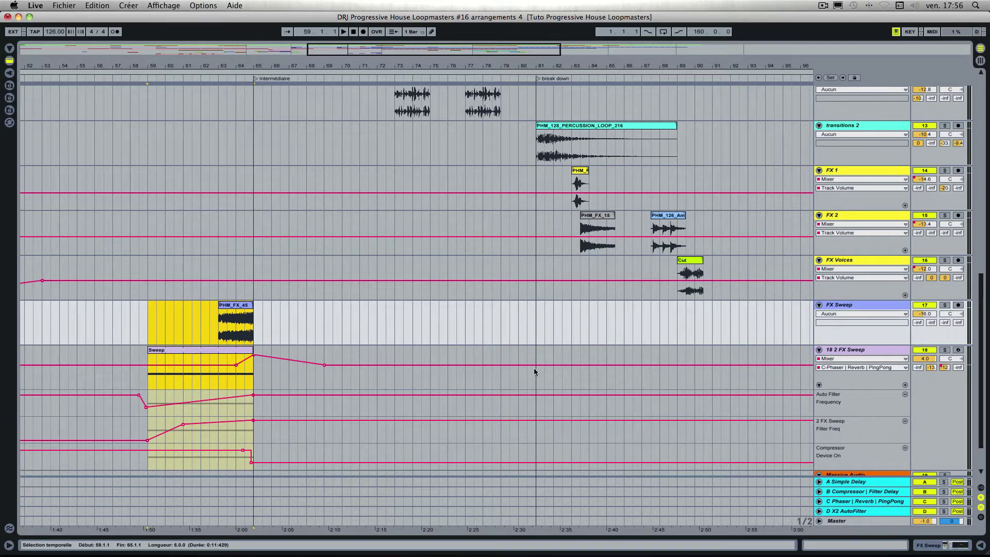
click(571, 355)
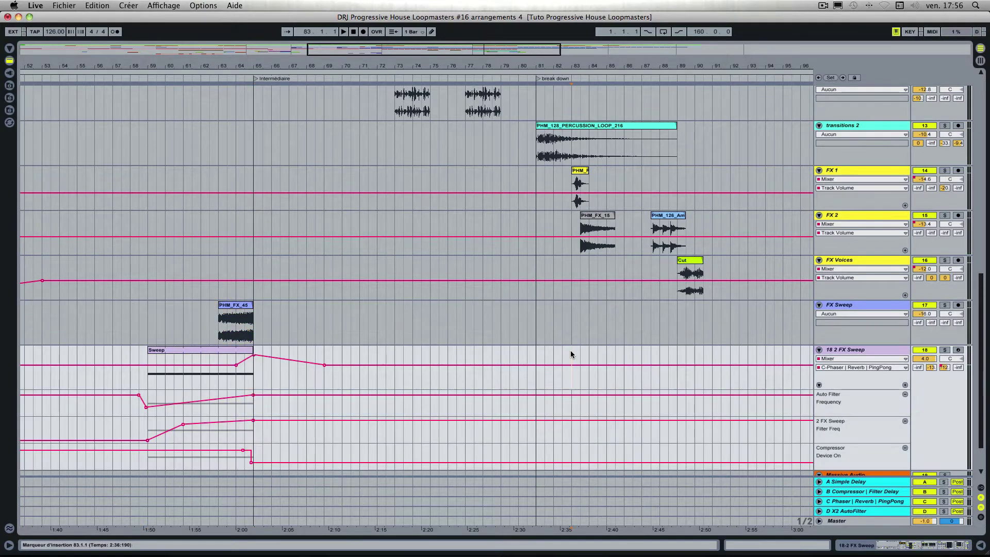
click(571, 333)
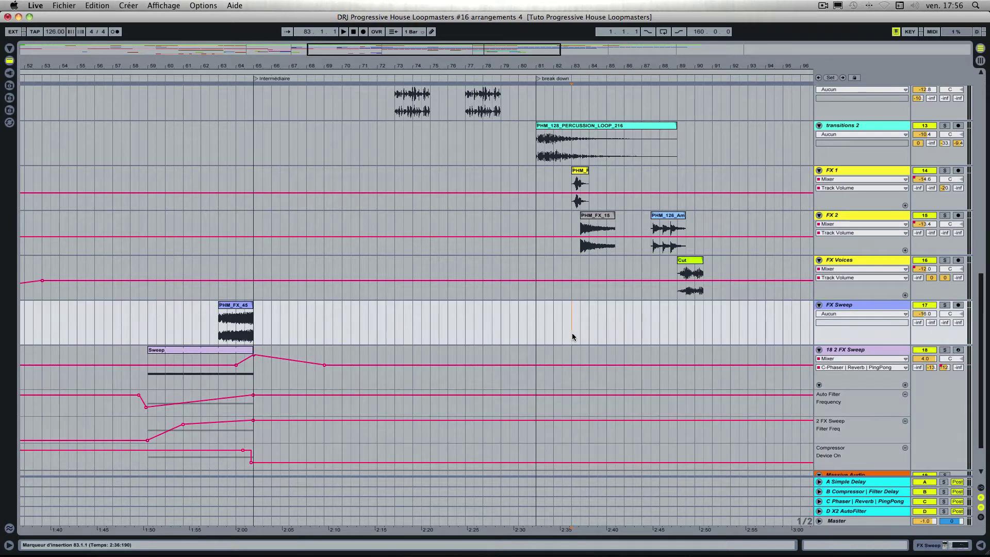
right_click(573, 332)
click(587, 337)
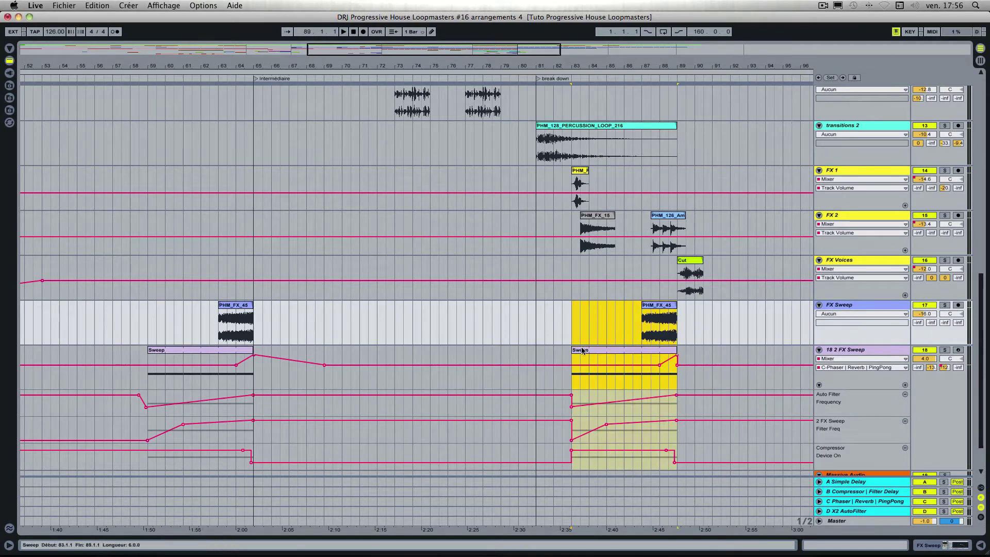
Review the break down's melody, chord, transition and FX clips across the tracks.
mouse_move(601, 348)
mouse_down()
mouse_move(571, 352)
mouse_move(605, 348)
mouse_up()
scroll(618, 349, up, 5)
scroll(617, 348, down, 3)
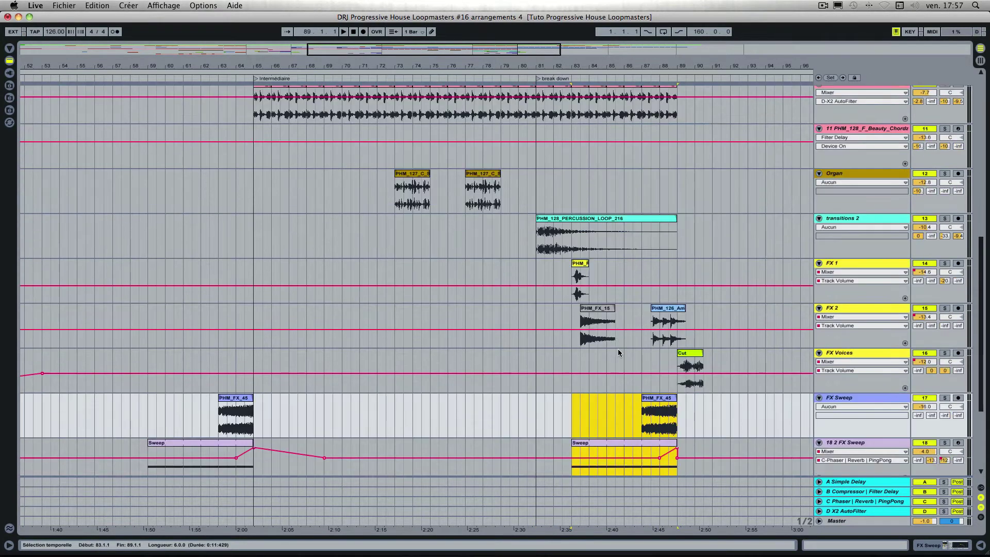
scroll(664, 392, up, 3)
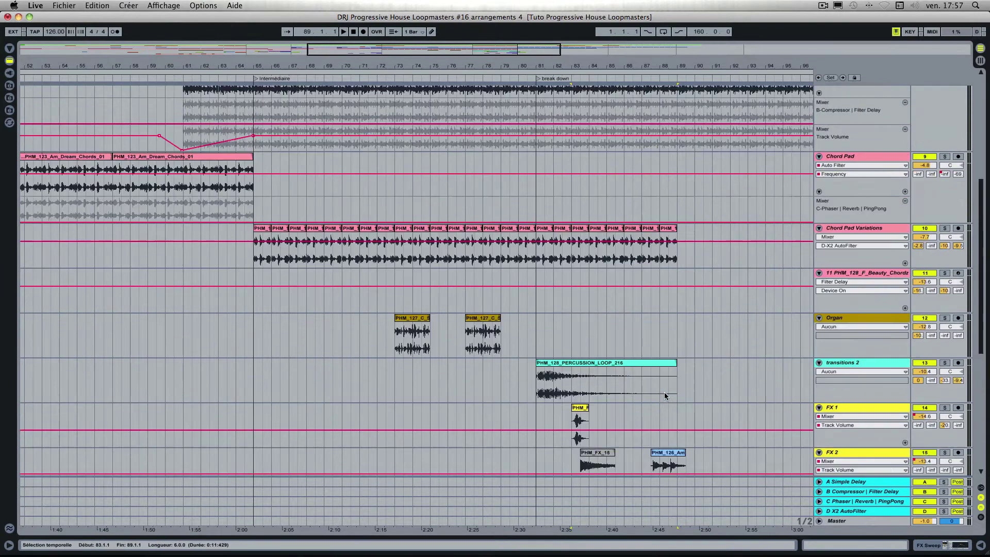
scroll(665, 391, up, 2)
scroll(660, 315, down, 4)
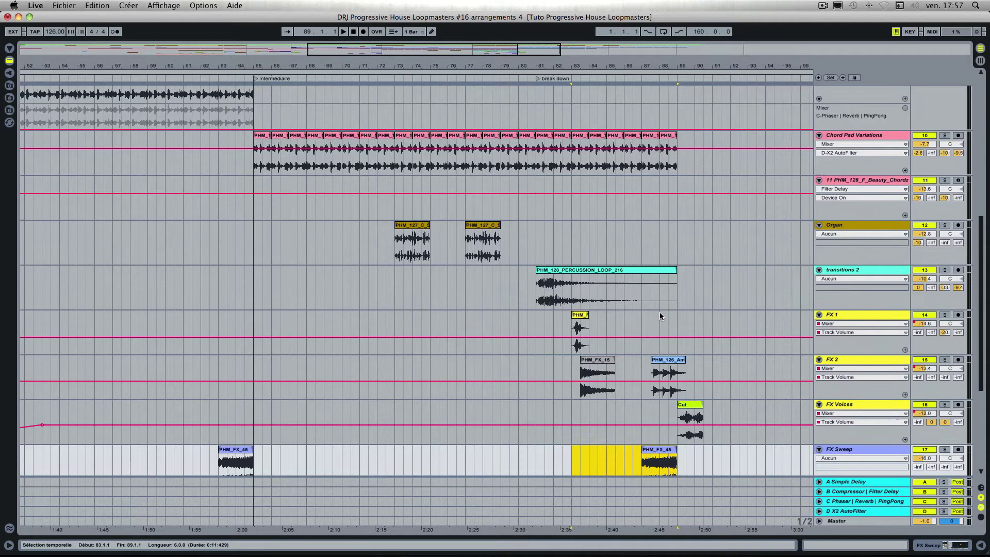
scroll(660, 315, down, 1)
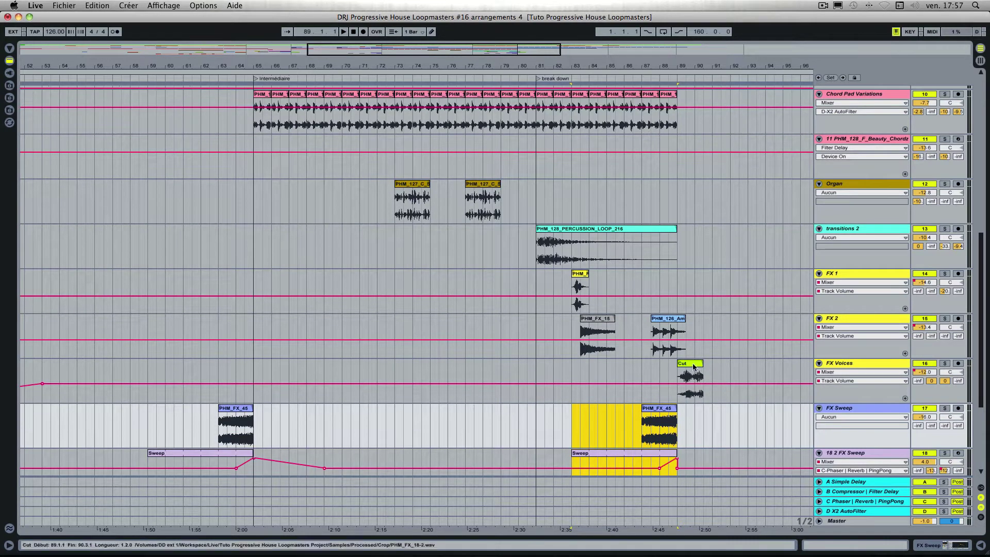
scroll(491, 401, down, 2)
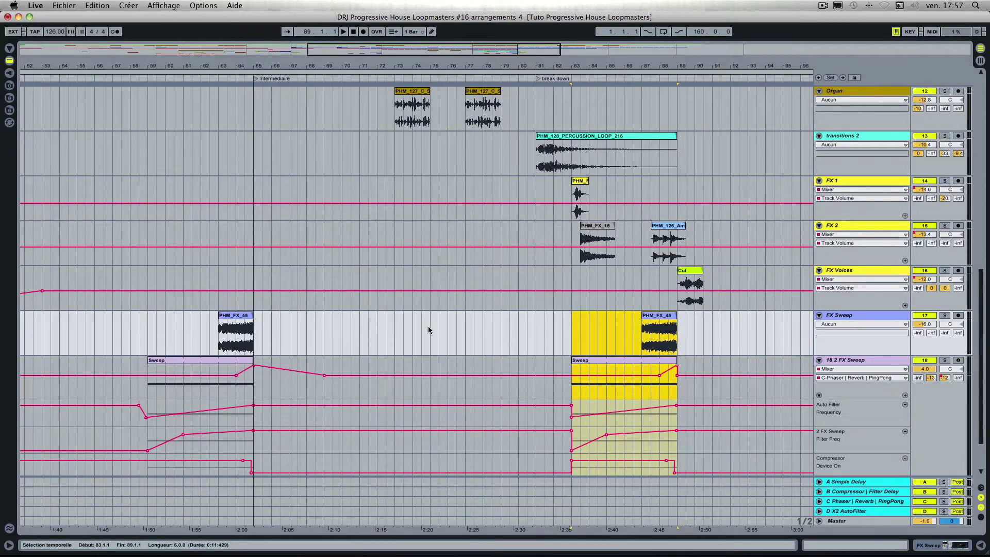
Place the PHM_FX_46 clip on the FX Voices track from bar 96 to 98.
scroll(555, 312, right, 10)
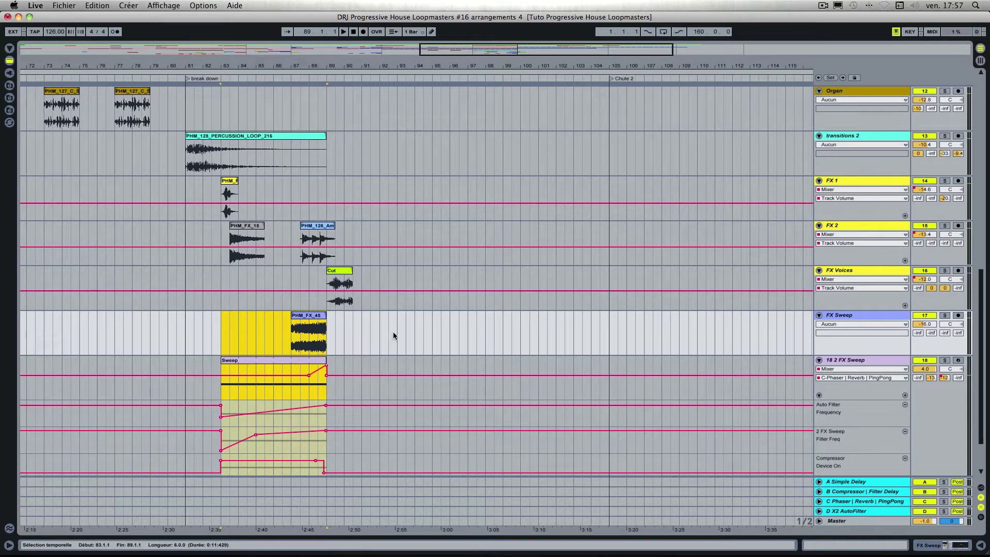
key(Tab)
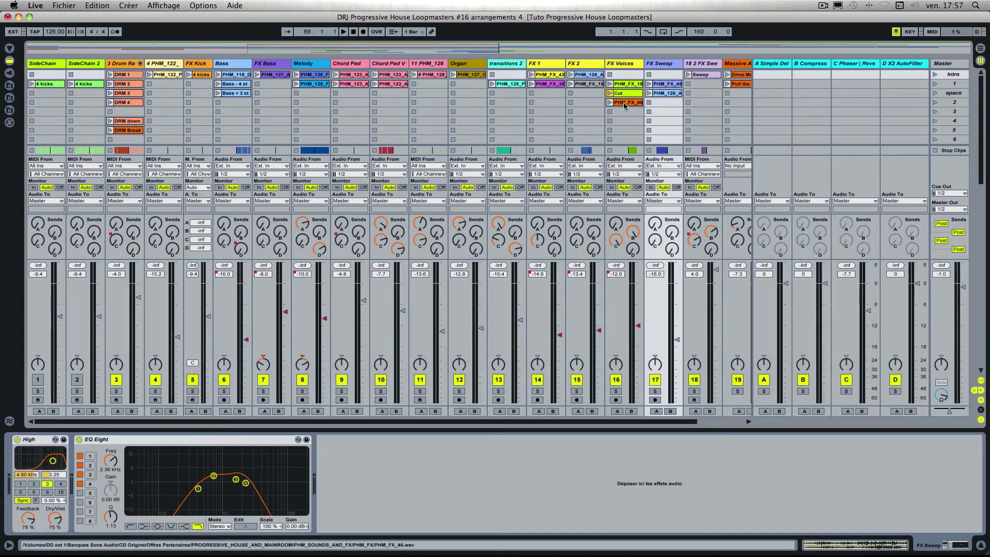
key(Tab)
drag(625, 106, 452, 293)
scroll(452, 293, up, 5)
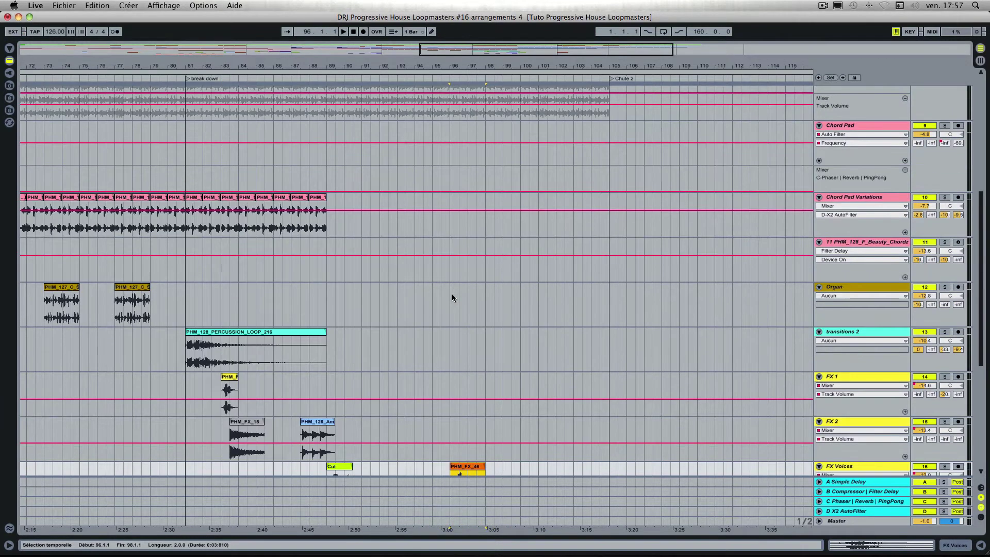
Copy the FX Voices Cut clip from bar 89 to bar 104.
scroll(452, 297, down, 4)
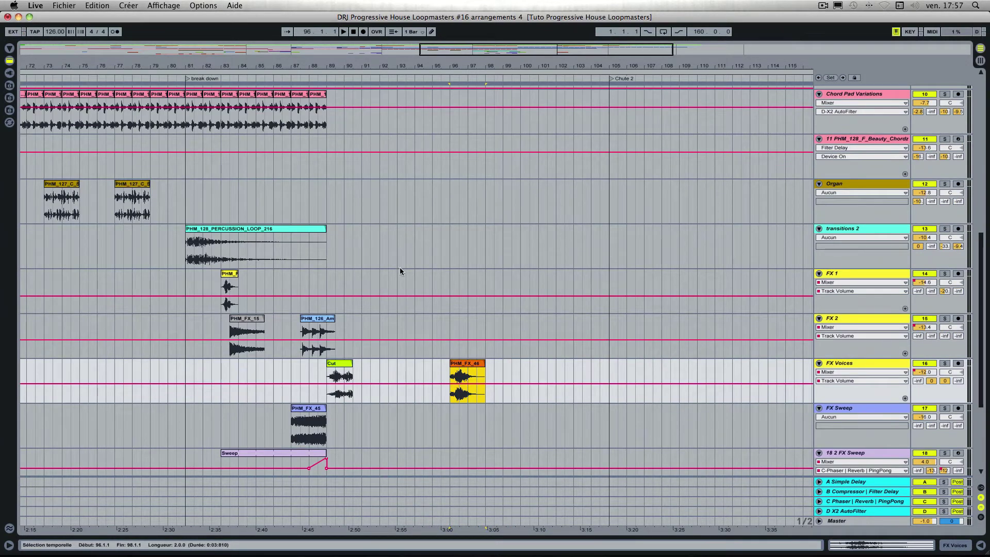
scroll(382, 281, down, 1)
drag(326, 359, 591, 360)
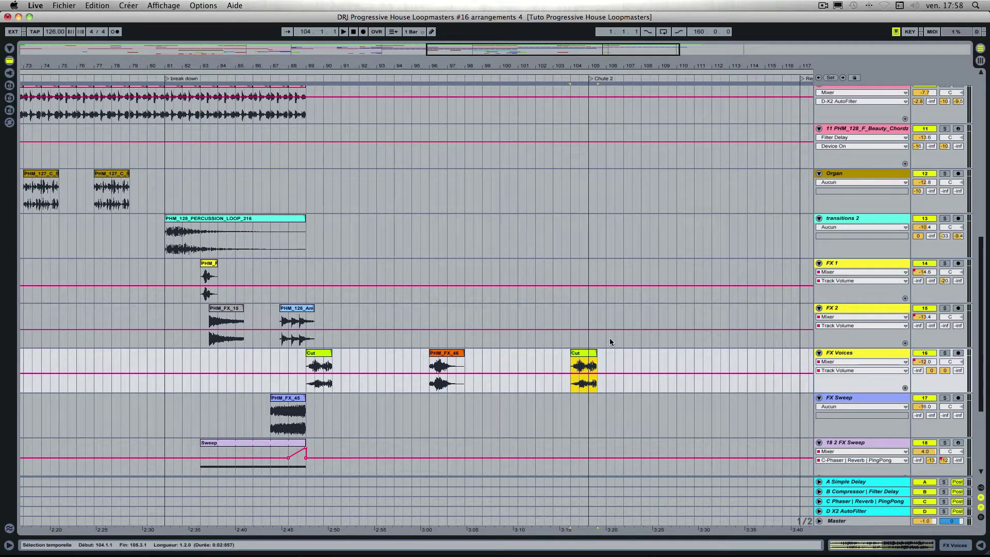
Copy the FX 2 PHM_126_Am clip to bars 105, 109 and 117, and the FX Voices PHM_FX_46 clip to bar 112.
scroll(609, 339, up, 1)
drag(308, 320, 669, 323)
scroll(614, 333, right, 1)
scroll(668, 324, right, 4)
drag(569, 322, 710, 323)
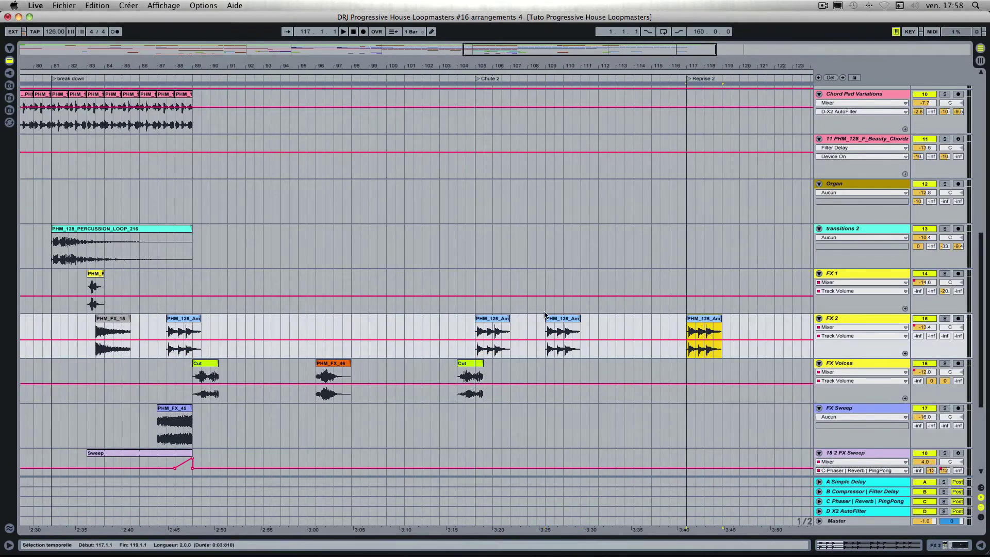
drag(333, 364, 615, 379)
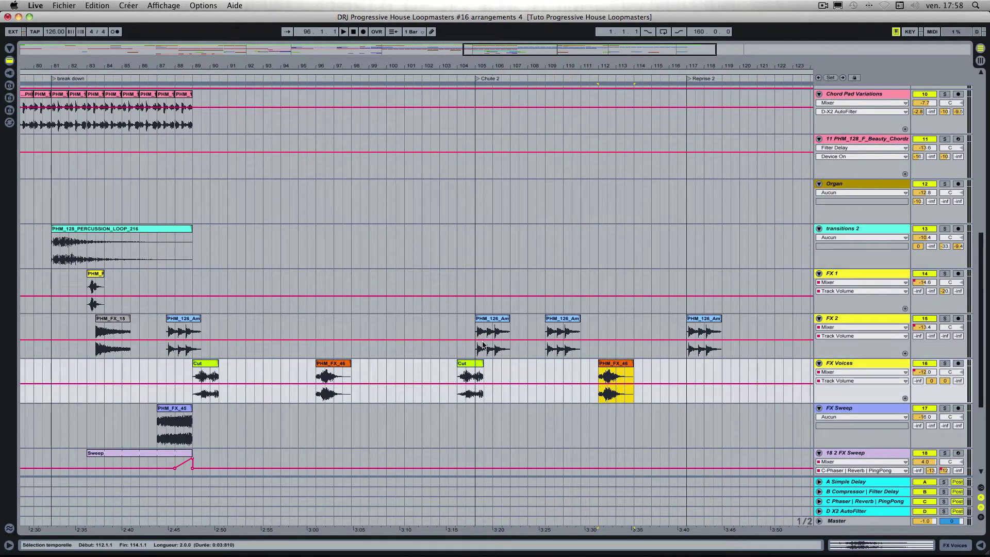
Place the Chord Pad clip on the Massive X-Pander Sample track at bar 105 and duplicate it twice to reach bar 129.
scroll(556, 340, down, 5)
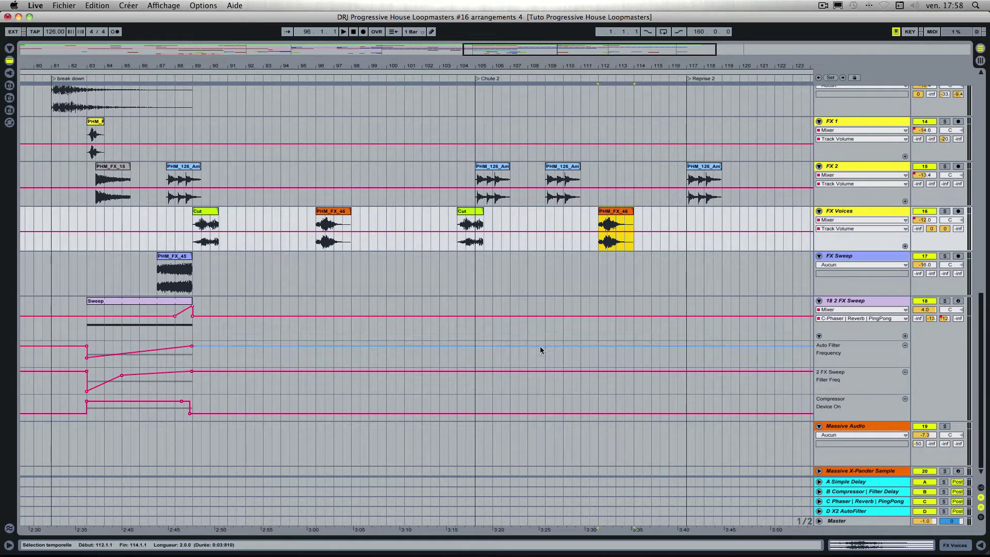
key(Tab)
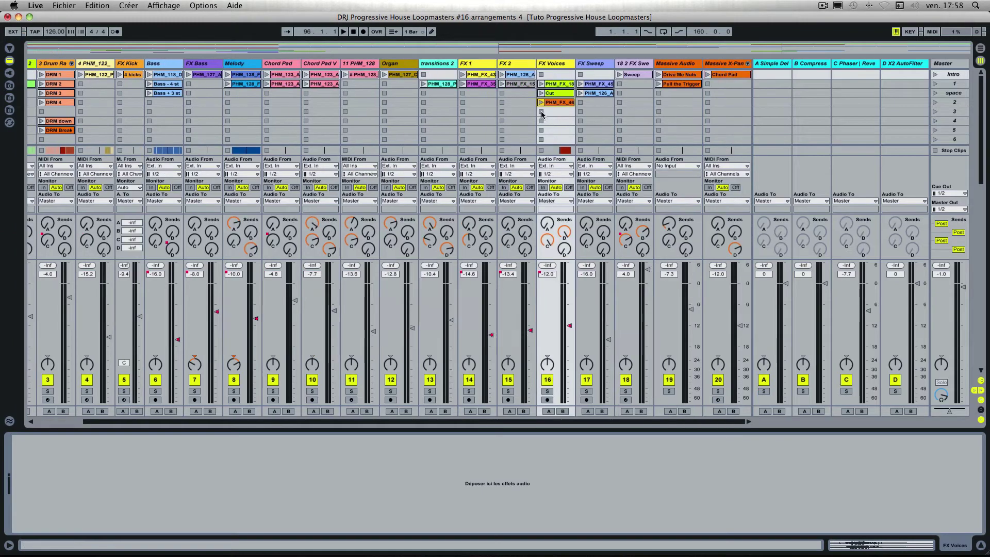
key(Tab)
drag(728, 75, 474, 469)
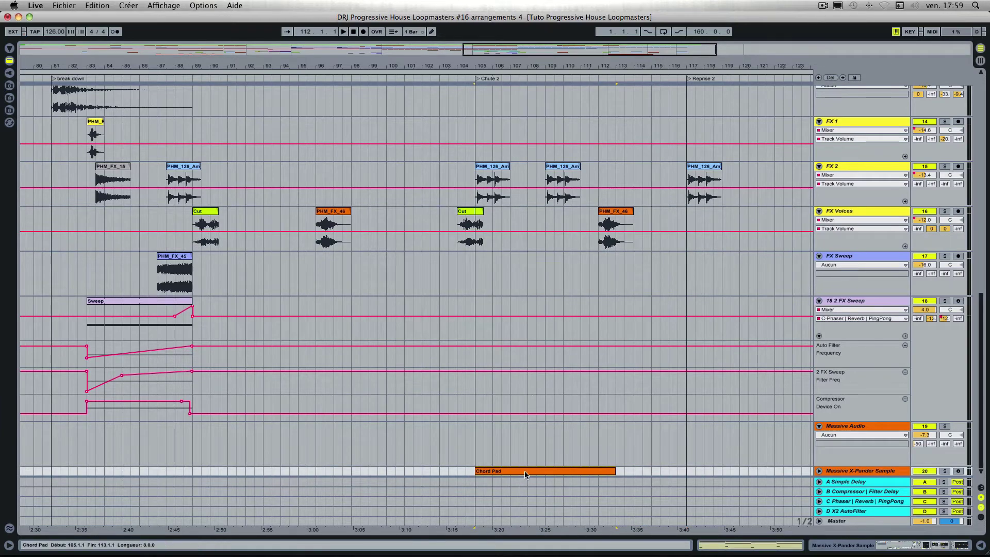
key(super+d)
key(super+d)
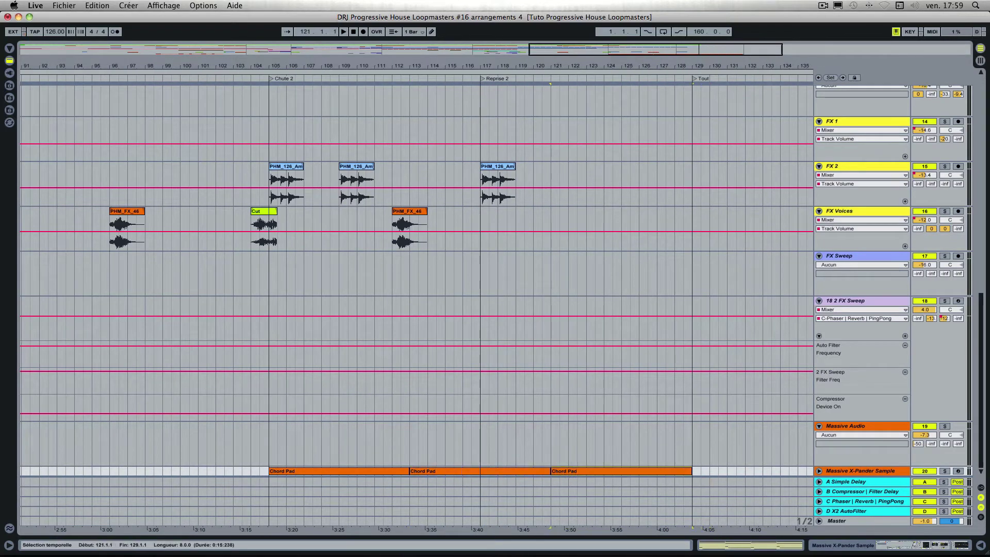
Move the FX Voices Cut clip from bar 104 to bar 121.
drag(263, 224, 562, 225)
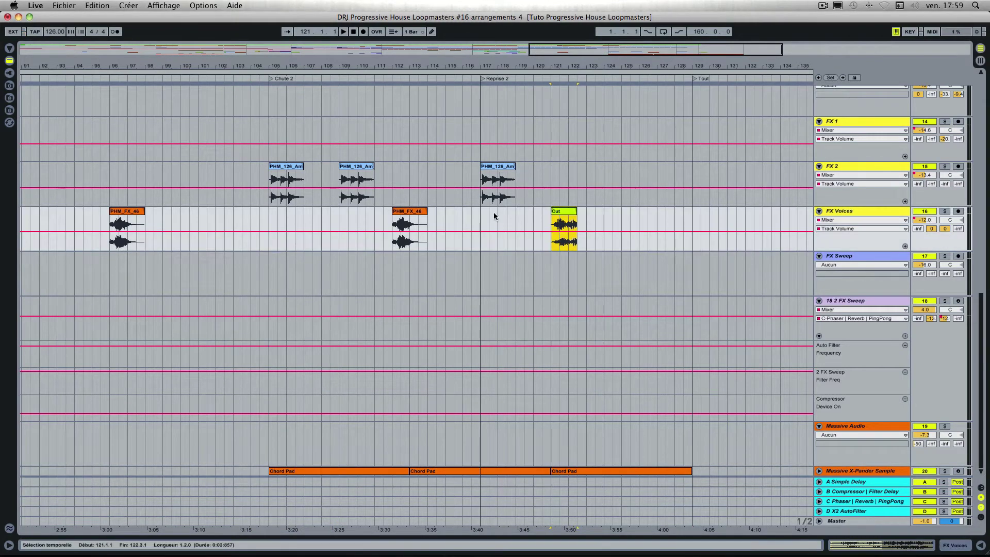
Place the PHM_128_F_Beauty_Chordz clip on track 11 in bar 111 and shift it earlier to start at 111.1.4.
scroll(480, 215, left, 5)
scroll(465, 216, up, 8)
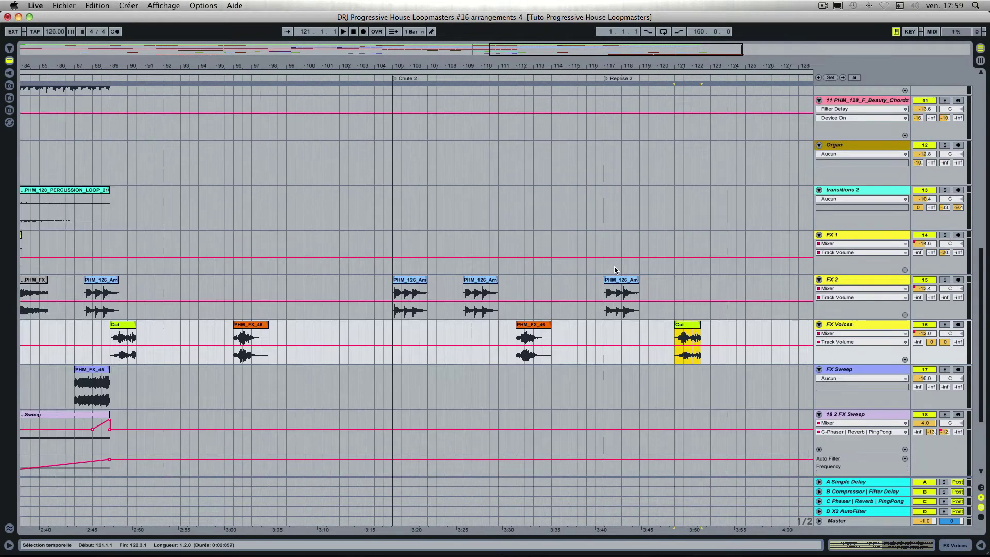
key(Tab)
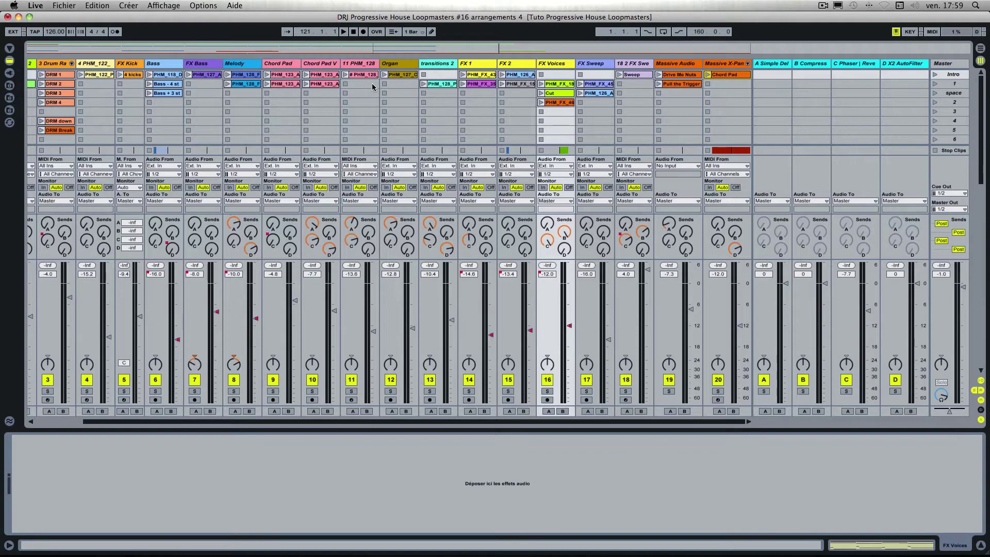
key(Tab)
drag(373, 85, 509, 129)
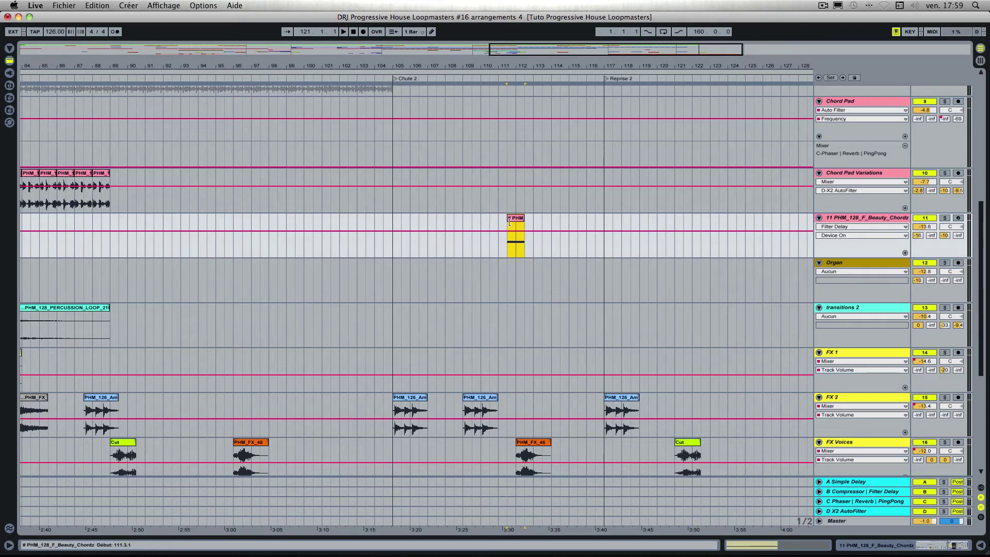
drag(515, 218, 510, 218)
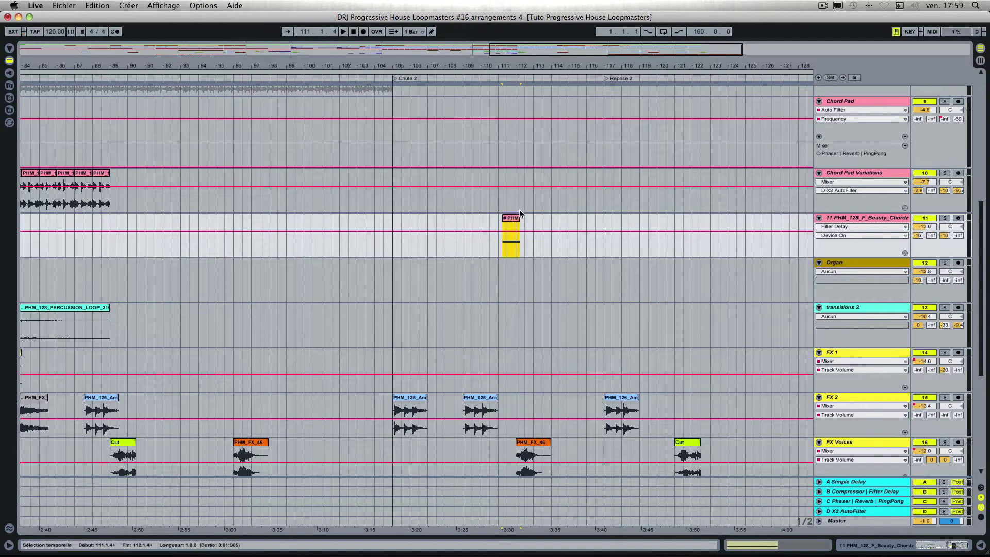
Place the PHM_123_Am_Dream_Chords_01 clip on the Chord Pad track from bar 97 to bar 117.
scroll(516, 212, up, 3)
scroll(516, 212, left, 5)
scroll(516, 213, up, 1)
key(Tab)
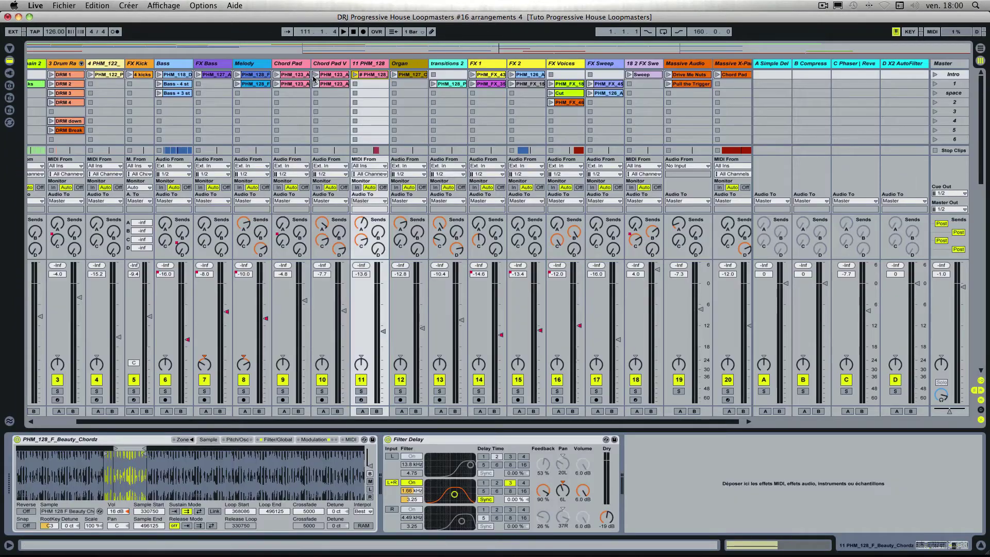
key(Tab)
drag(288, 150, 397, 223)
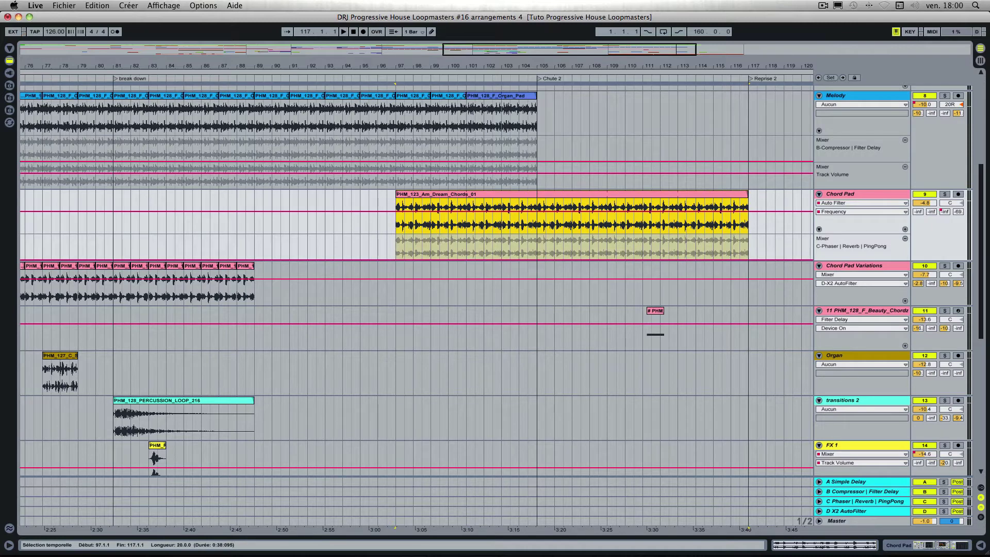
Place the PHM_127_Am_Badazz_House_Chordz clip on the FX Bass track at bar 117, the start of Reprise 2.
scroll(424, 230, right, 10)
scroll(415, 239, up, 8)
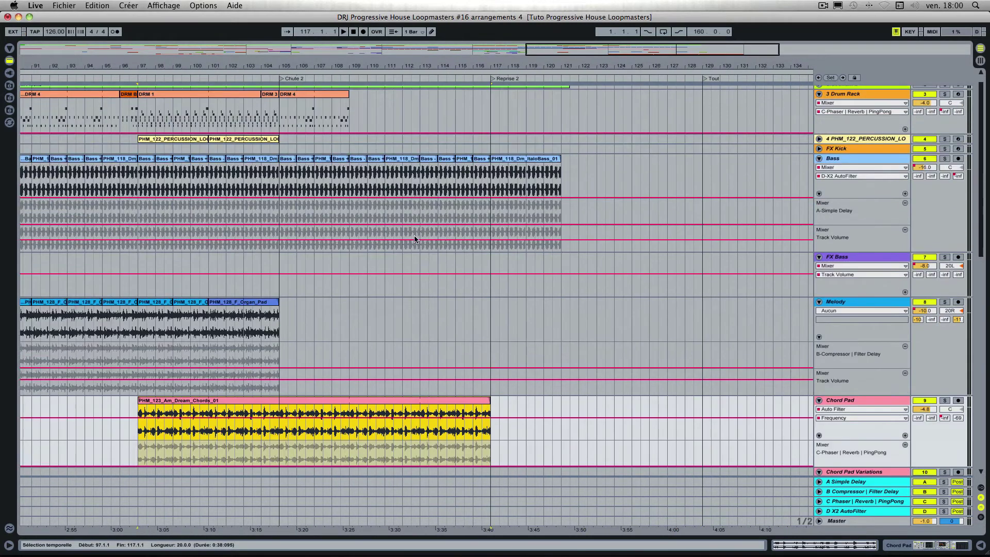
scroll(416, 238, down, 4)
key(Tab)
key(Tab)
drag(211, 92, 724, 170)
scroll(498, 193, right, 2)
scroll(243, 241, left, 3)
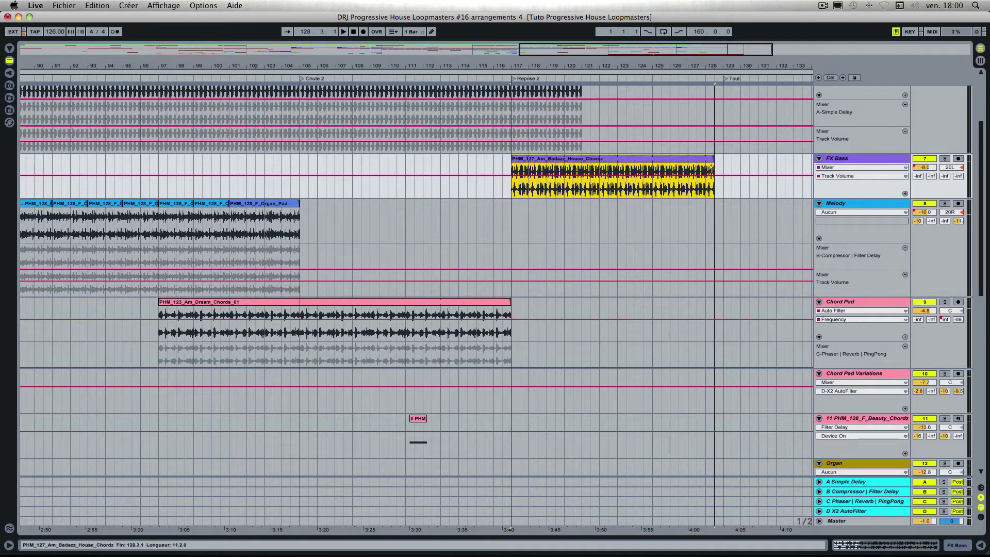
Place the 4 kicks clip on the FX Kick track at bar 109.
scroll(494, 187, left, 9)
scroll(494, 187, up, 3)
key(Tab)
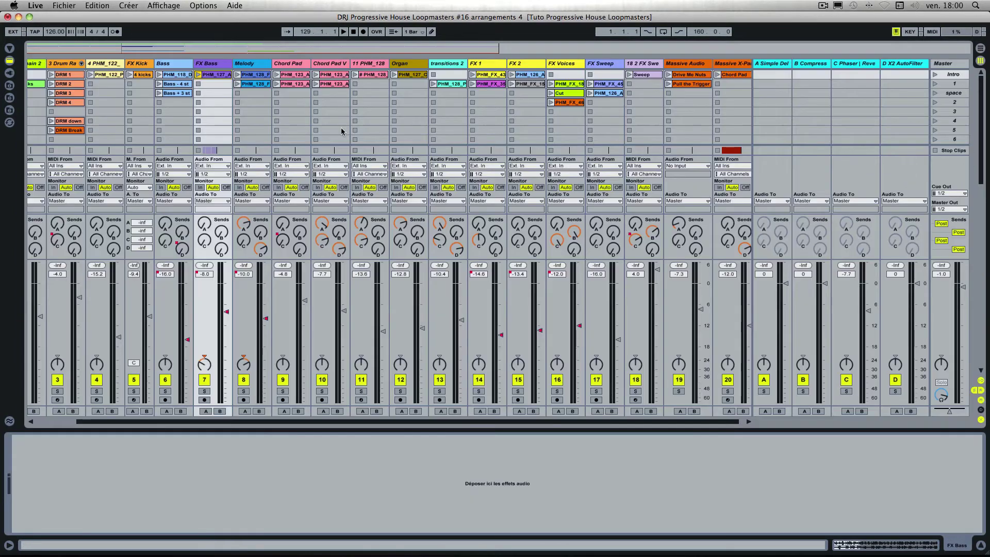
key(Tab)
click(543, 133)
mouse_move(543, 132)
mouse_down()
mouse_move(476, 124)
mouse_move(528, 123)
mouse_up()
scroll(544, 149, up, 3)
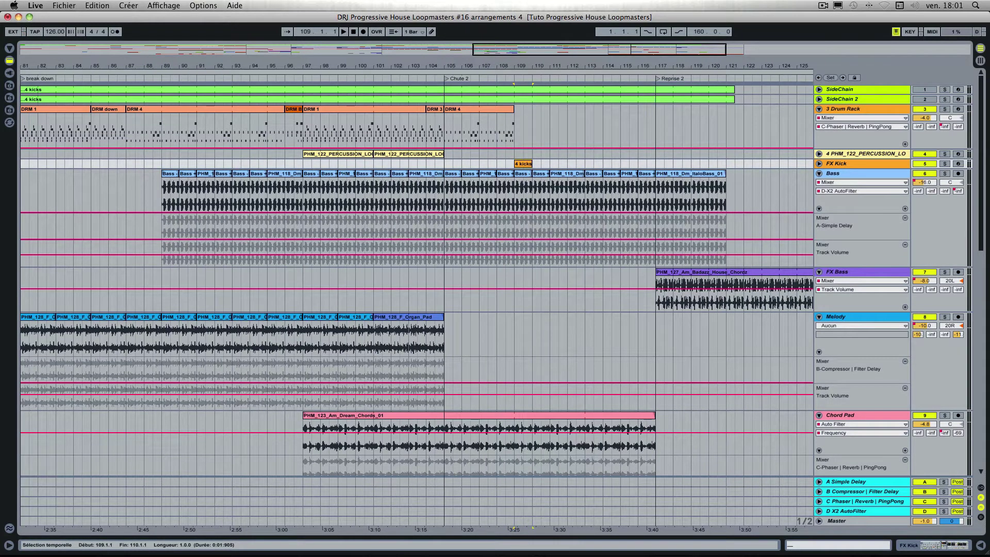
Automate the 3 Drum Rack's C-Phaser | Reverb | PingPong send to rise from bar 85 to bar 89 and drop straight back to -inf dB.
click(403, 153)
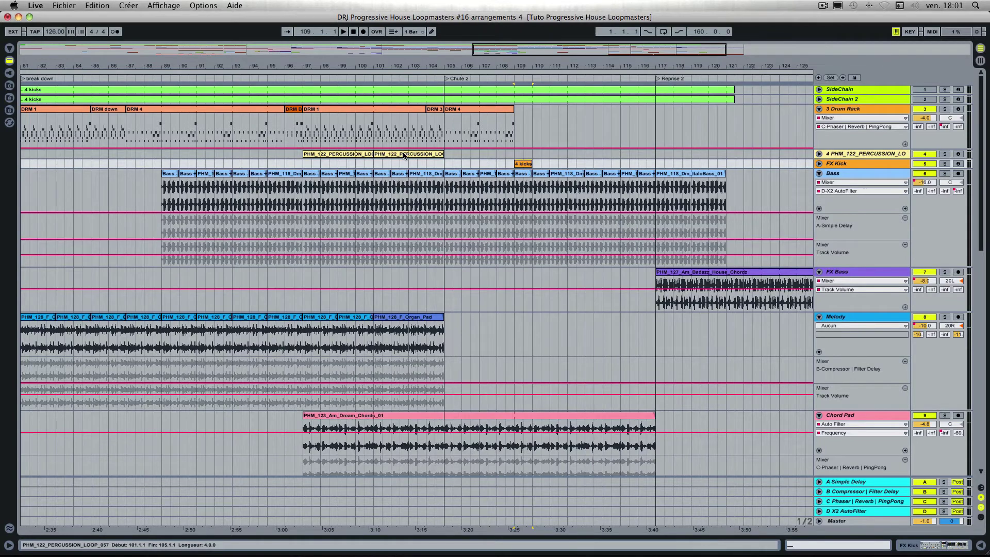
scroll(403, 153, left, 10)
scroll(404, 154, right, 3)
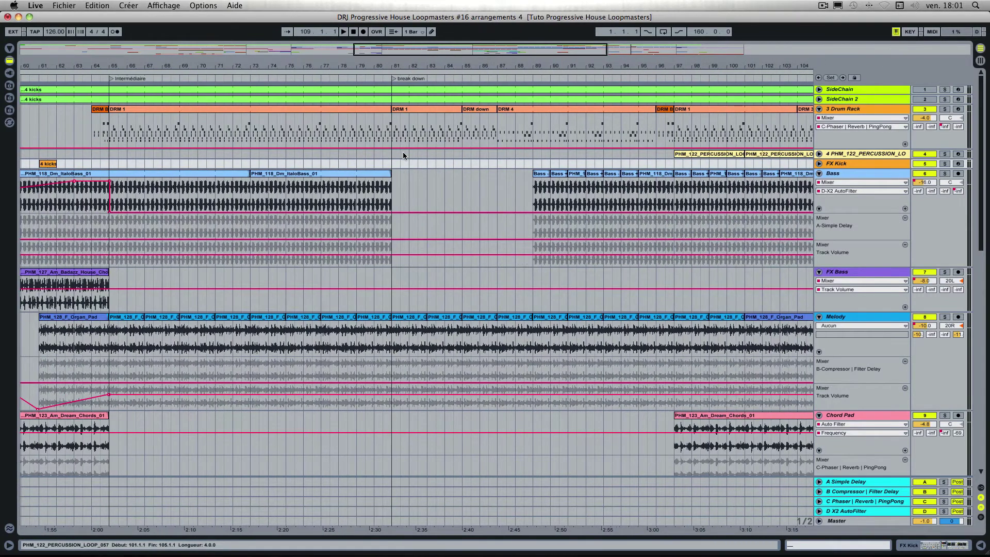
scroll(404, 154, right, 5)
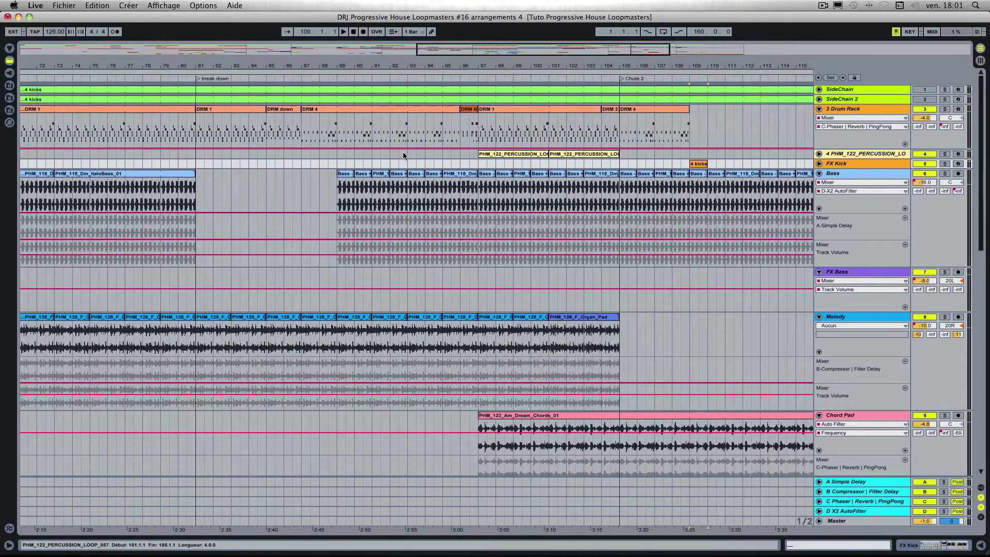
scroll(403, 152, right, 2)
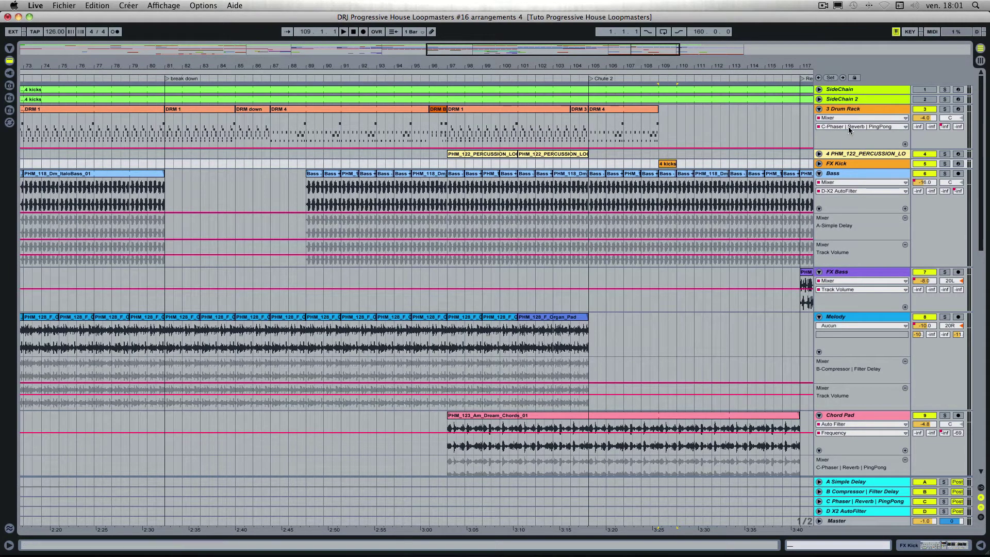
scroll(593, 151, left, 2)
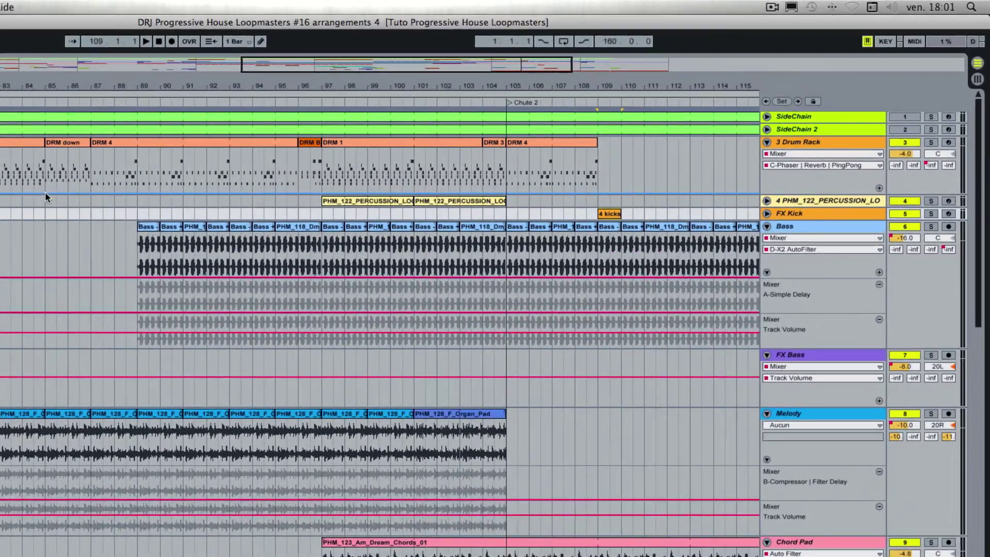
click(266, 147)
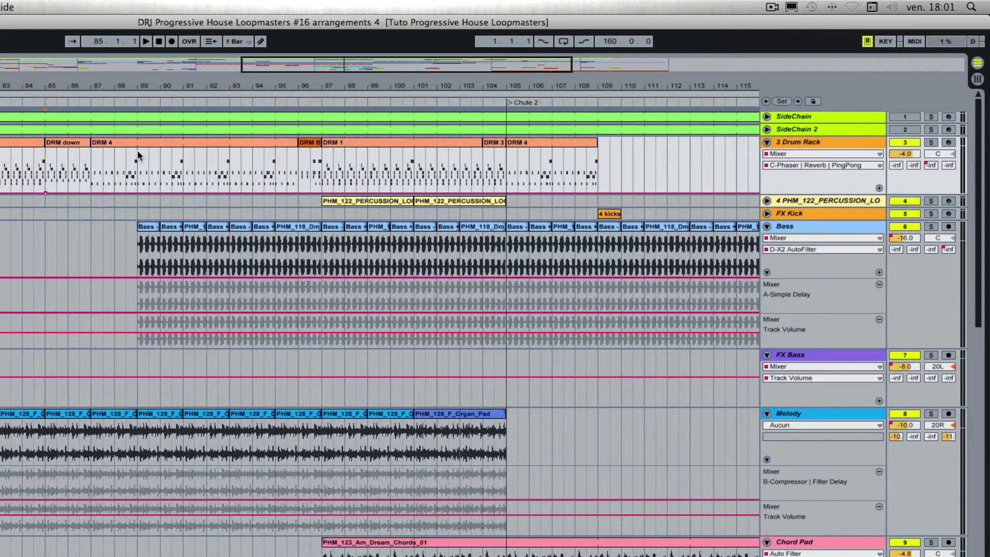
click(135, 194)
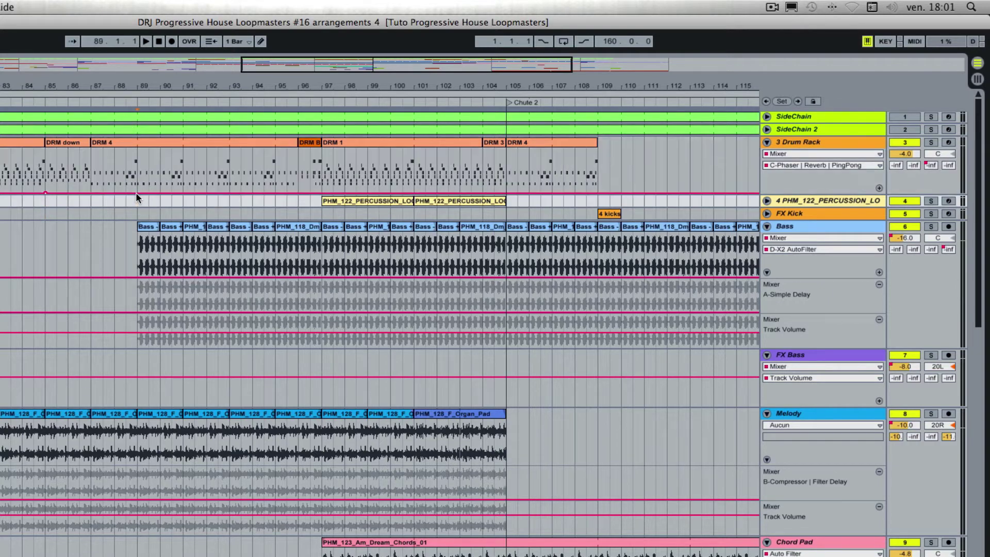
drag(136, 193, 138, 192)
click(138, 193)
click(137, 193)
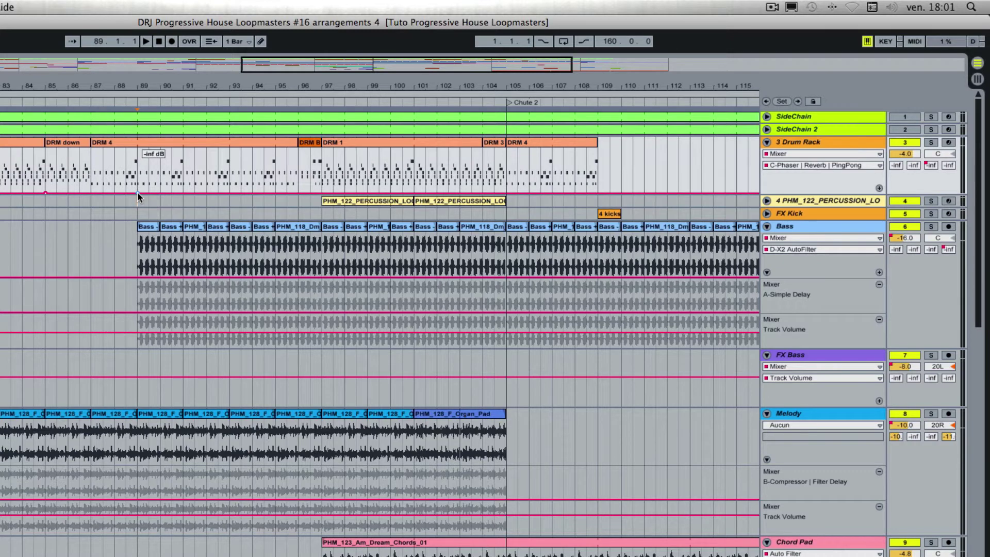
mouse_move(138, 192)
mouse_down()
mouse_move(137, 151)
mouse_move(137, 192)
mouse_up()
click(149, 153)
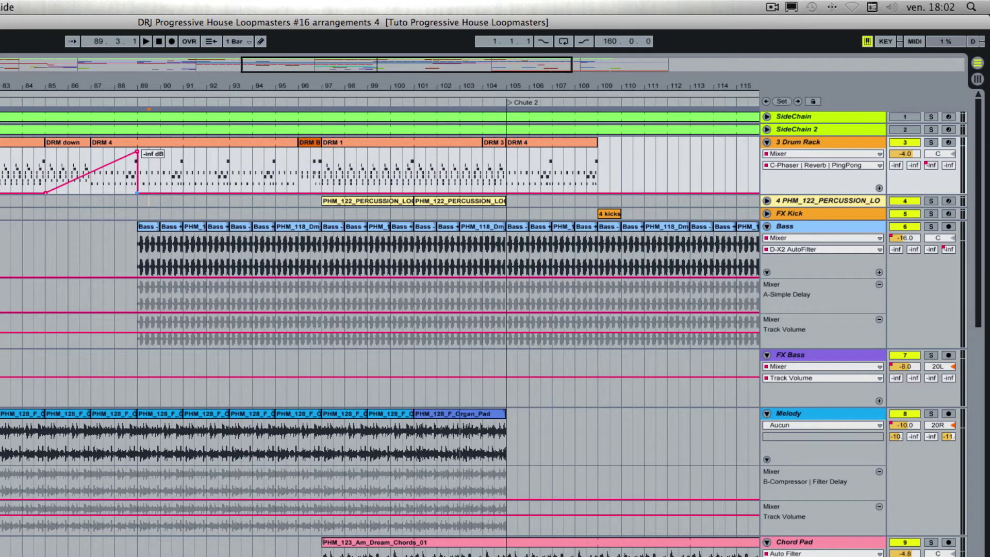
Ramp the same Drum Rack send from bar 105 to -2.0 dB at bar 109, hold it until late bar 111, and fade to -inf dB at bar 114.
scroll(194, 182, right, 4)
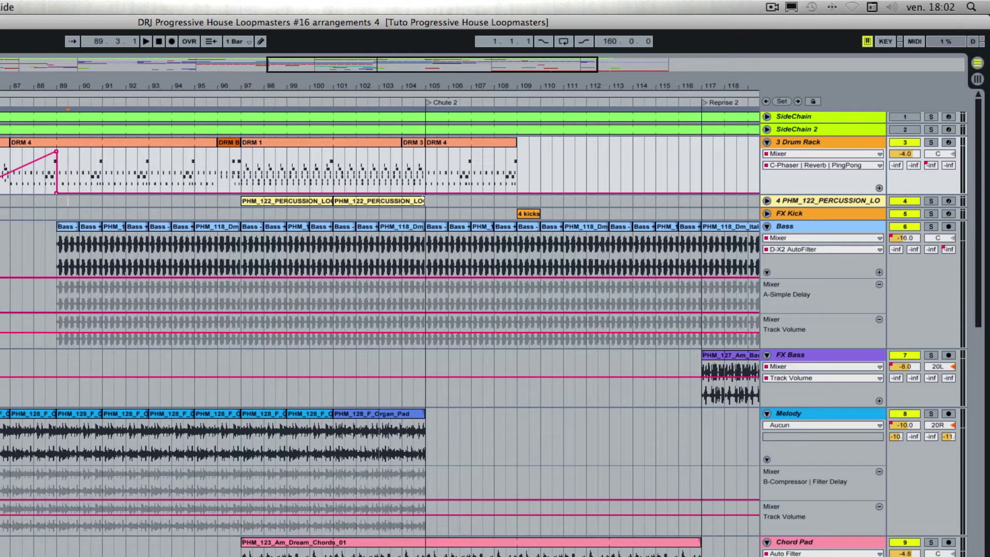
click(426, 192)
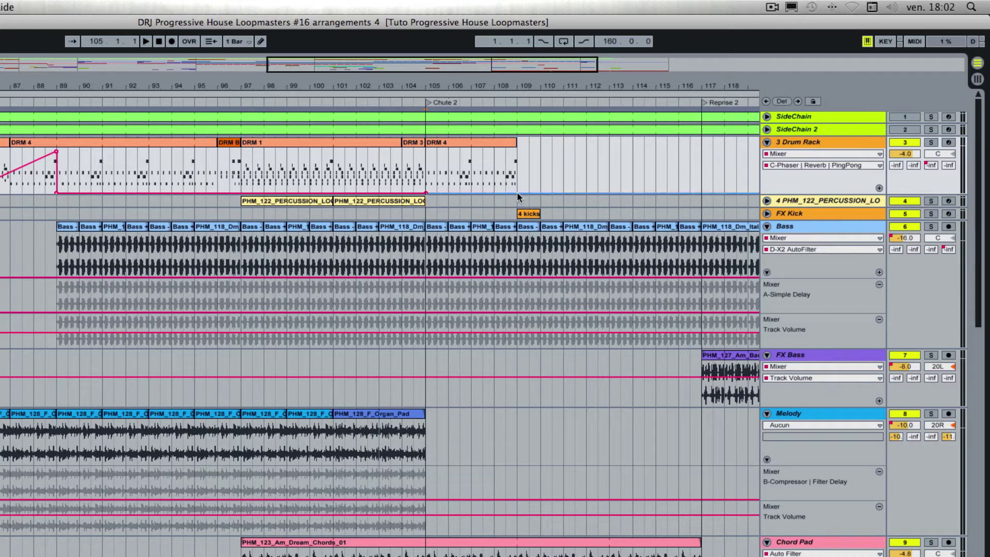
drag(516, 192, 515, 151)
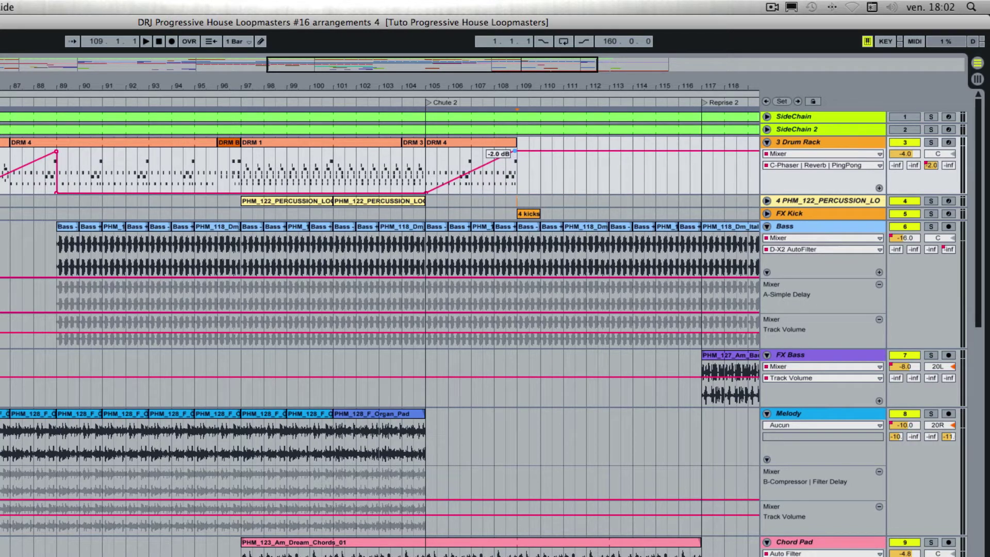
scroll(501, 178, right, 3)
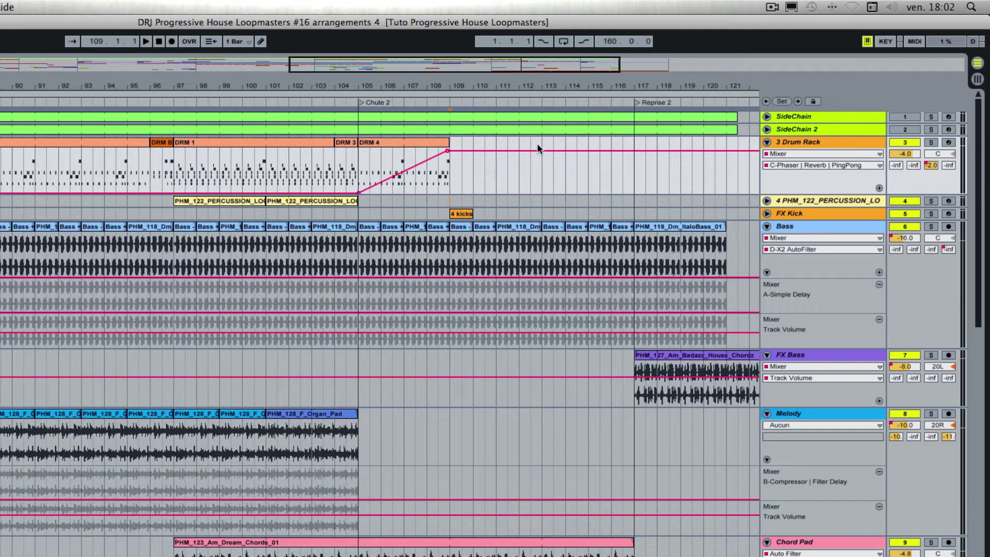
click(512, 150)
click(565, 149)
drag(564, 150, 565, 193)
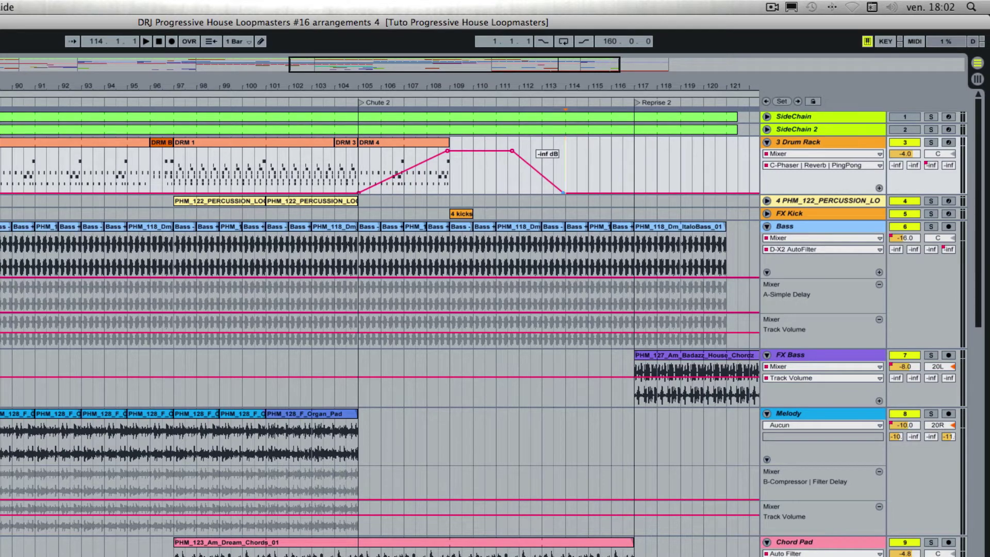
Solo the 3 Drum Rack track and listen to its send automation from the break down and Chute 2 markers.
scroll(449, 173, left, 5)
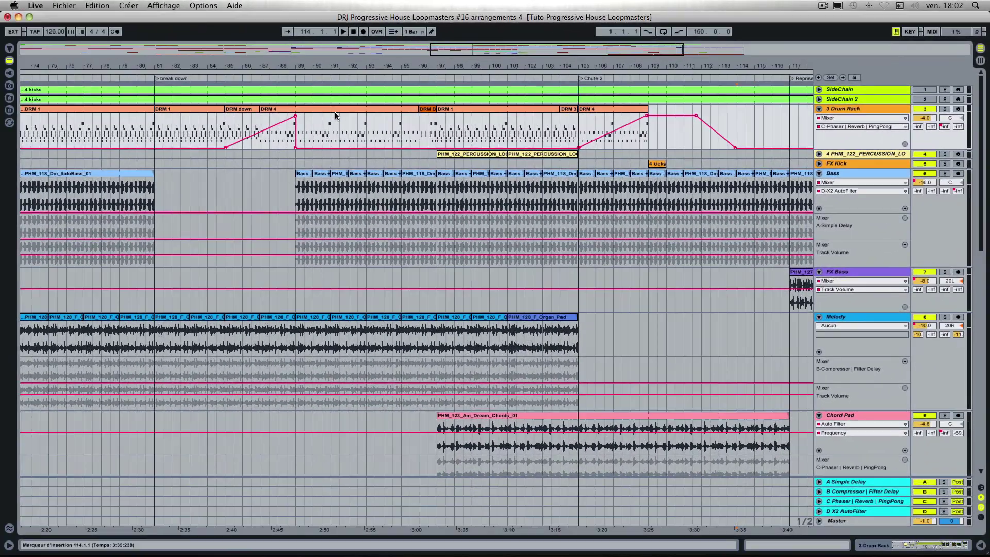
click(344, 31)
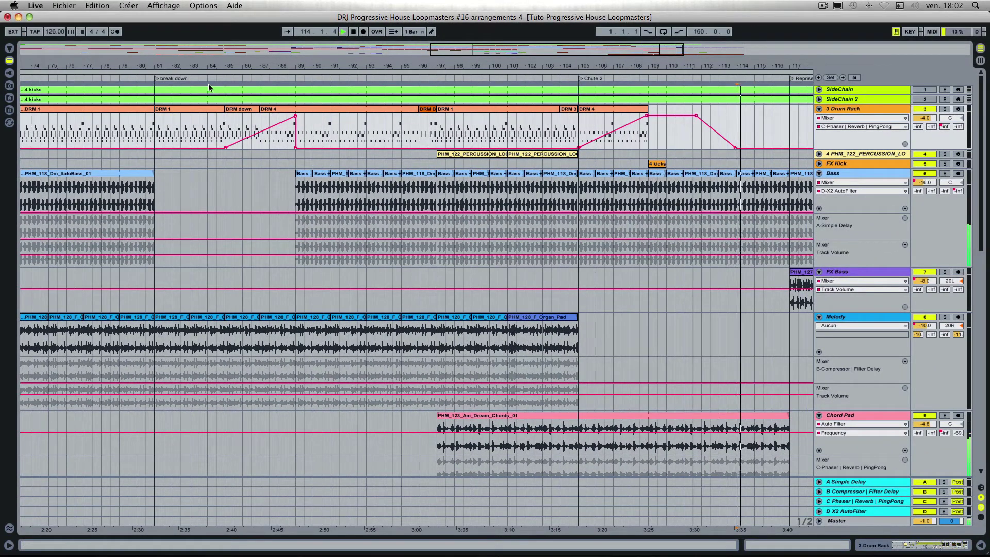
click(157, 80)
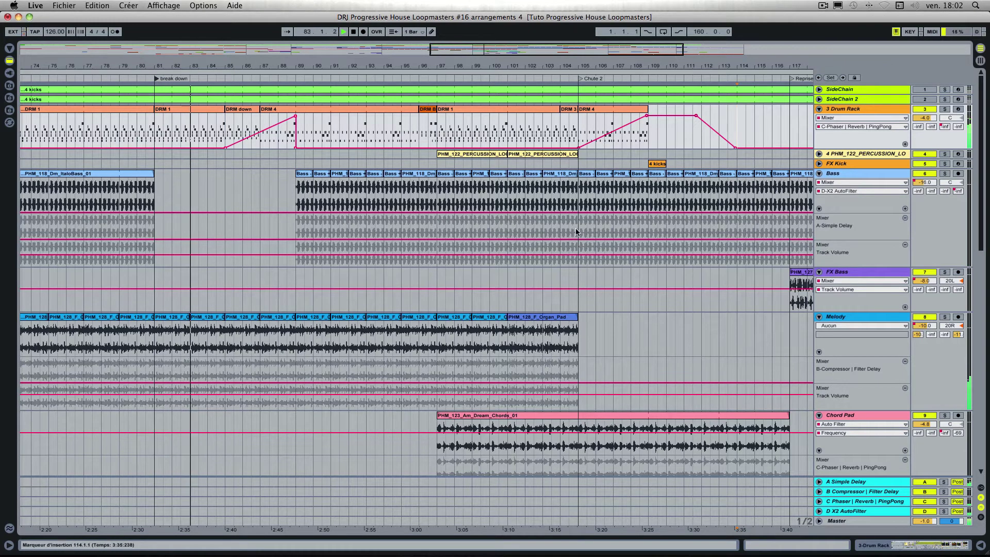
click(945, 109)
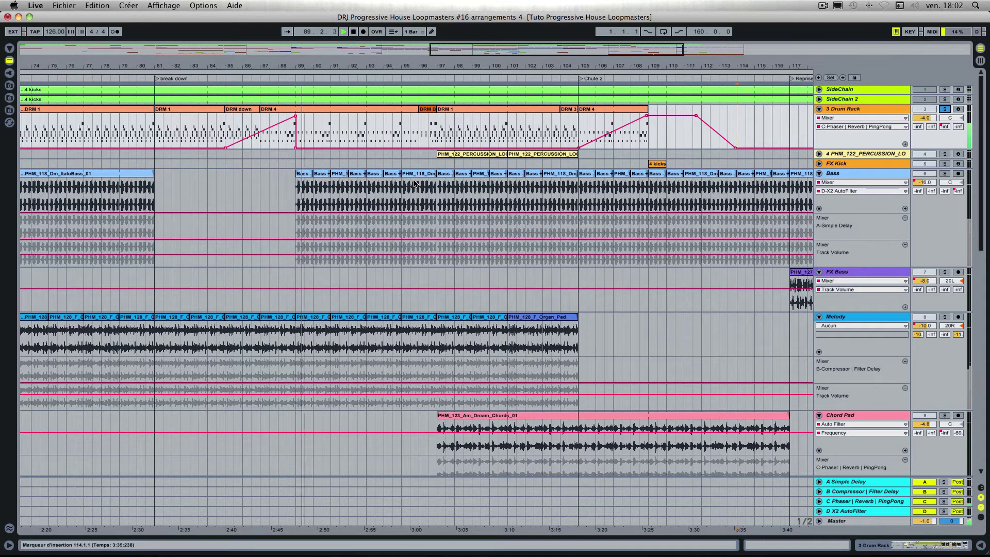
click(580, 80)
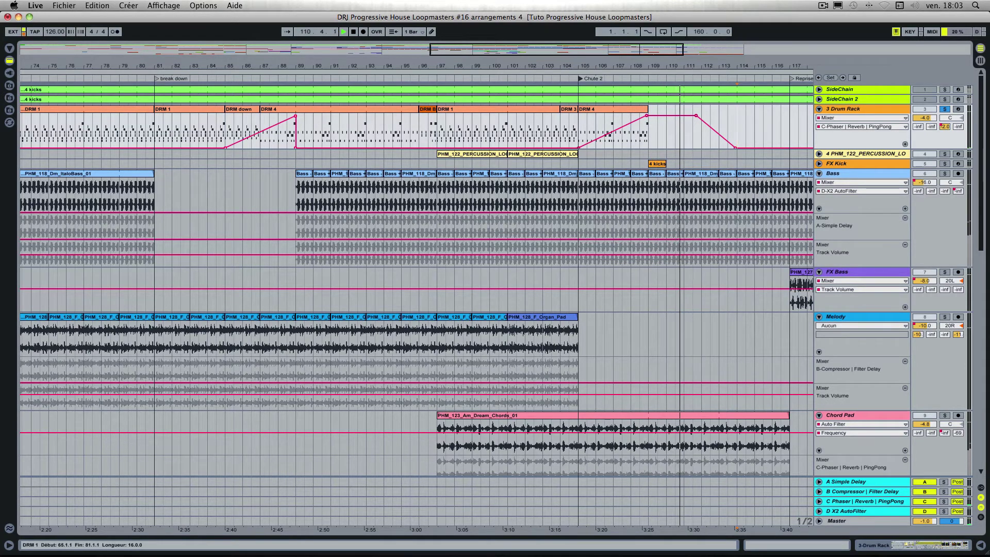
key(space)
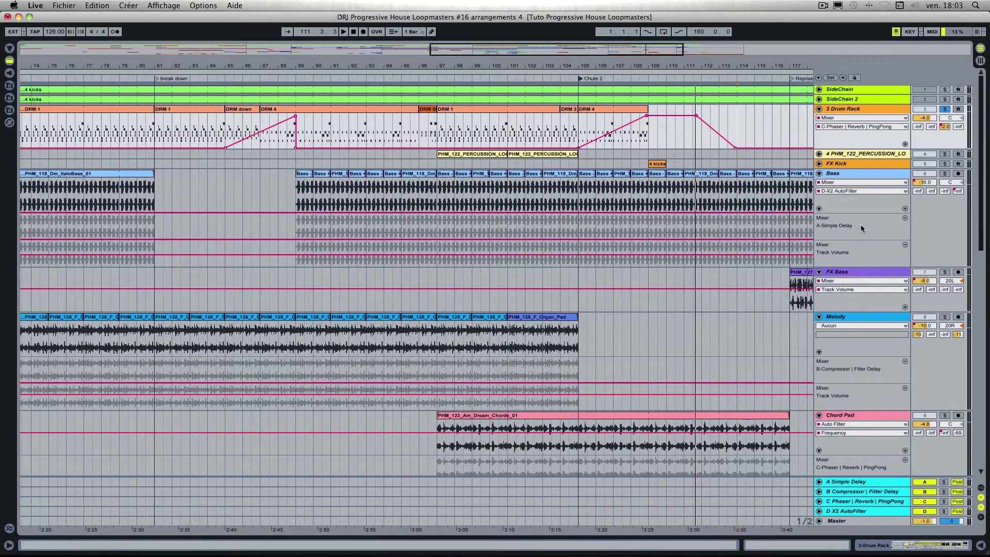
Solo the Bass track and listen to it from just before bar 89 to bar 97.
click(838, 176)
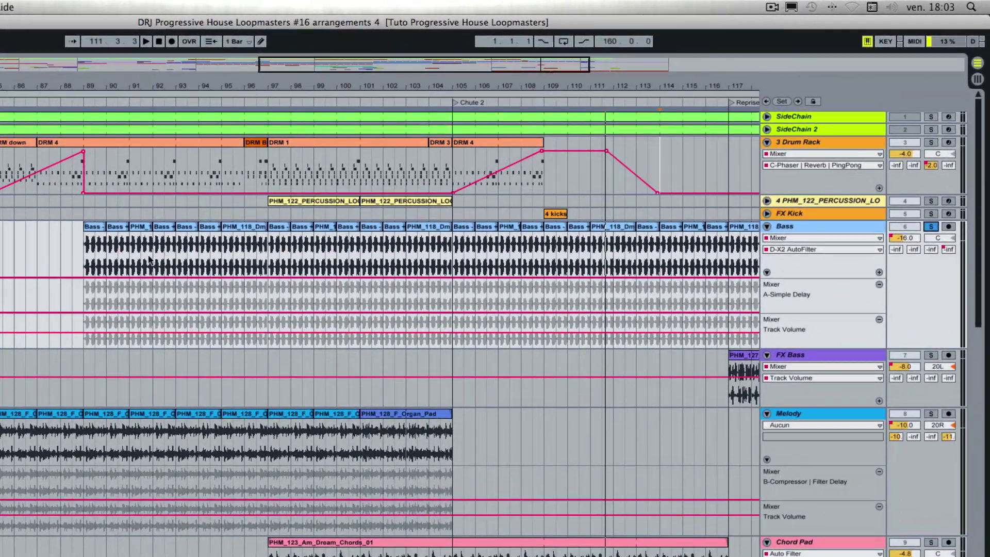
click(74, 101)
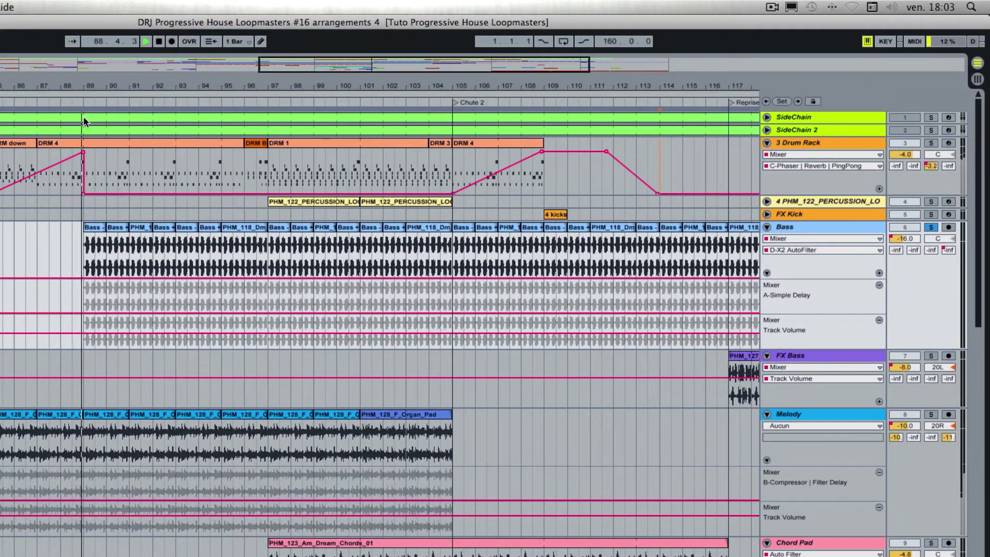
scroll(113, 198, down, 1)
scroll(113, 198, left, 1)
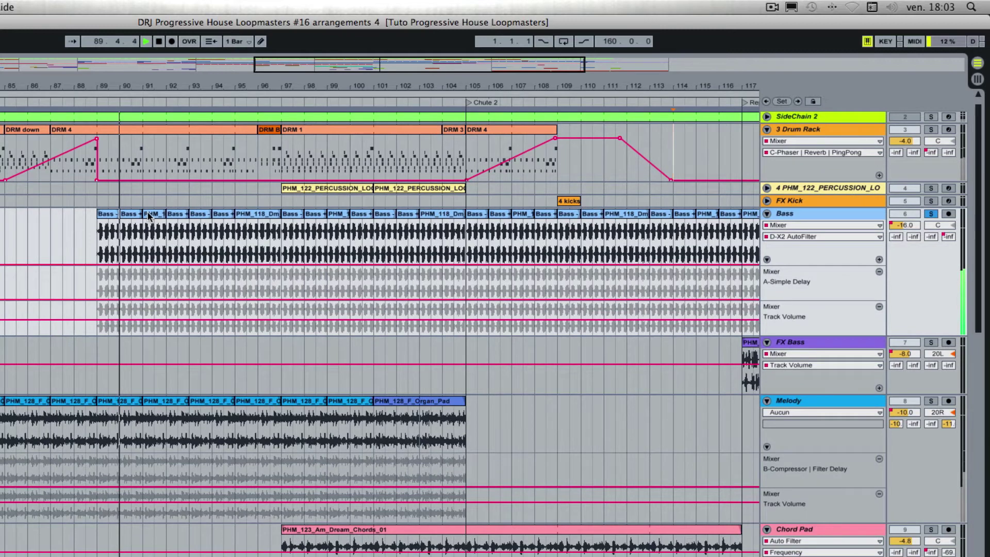
scroll(149, 216, right, 3)
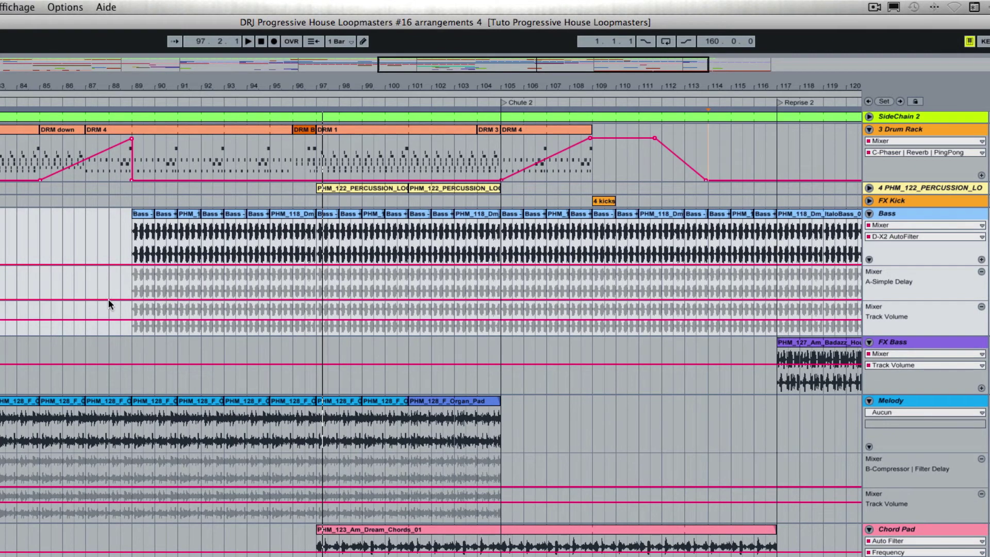
Automate the Bass track's A-Simple Delay send to rise from bar 88 to just before bar 89, comparing it briefly with a flat line.
click(108, 299)
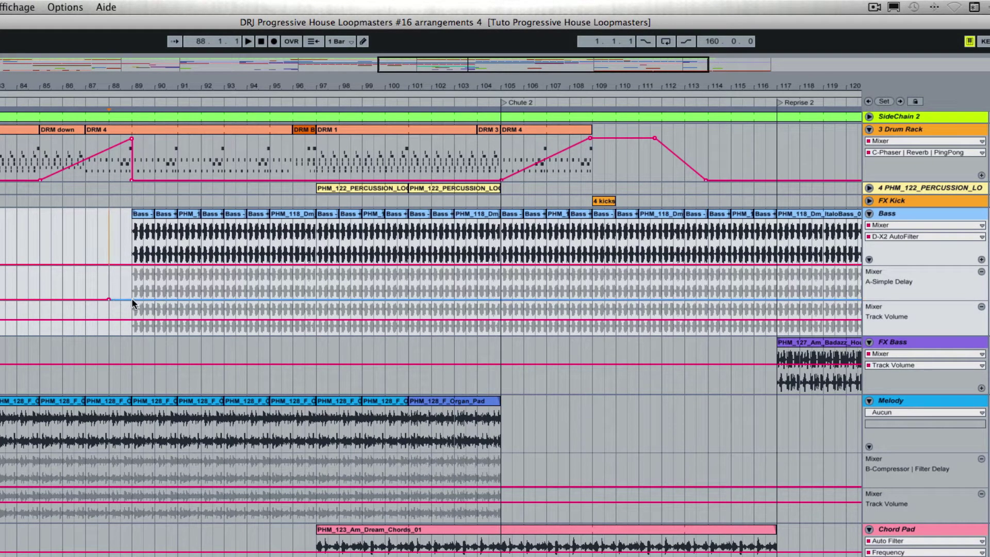
drag(130, 299, 125, 276)
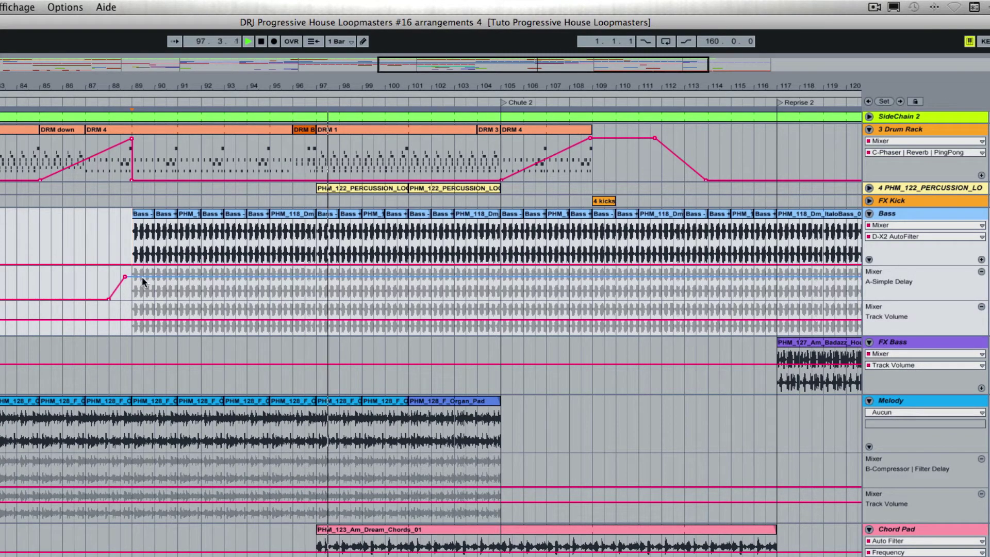
drag(125, 277, 125, 299)
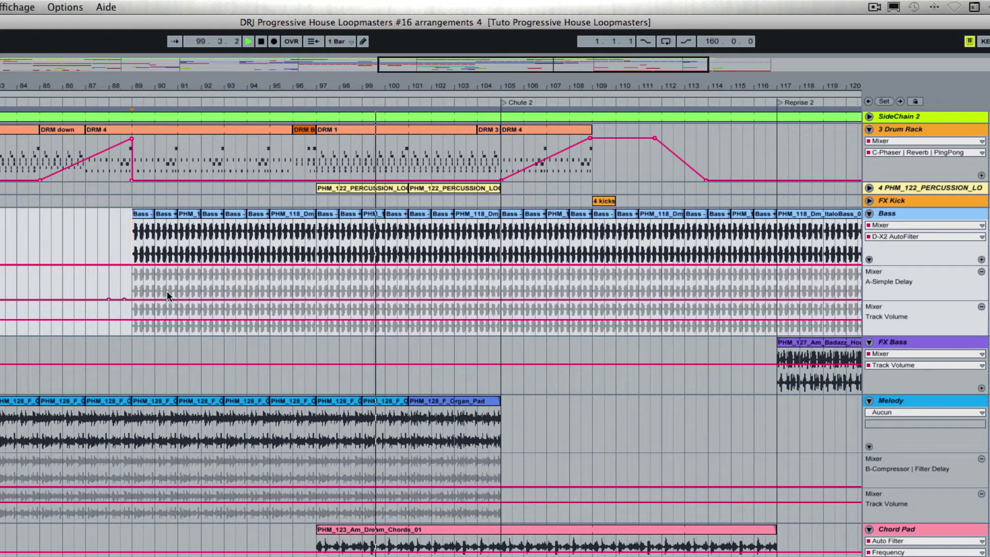
key(super+z)
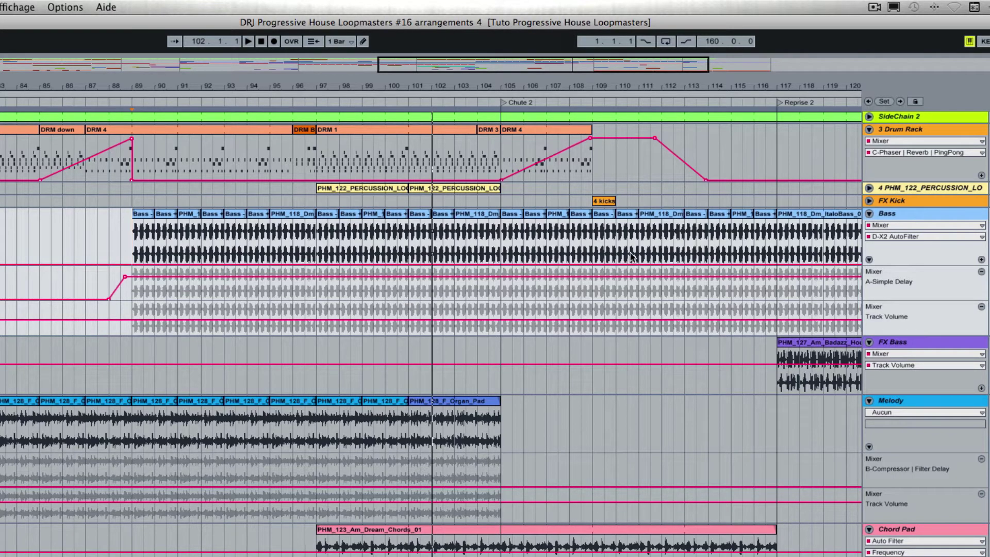
scroll(502, 191, up, 1)
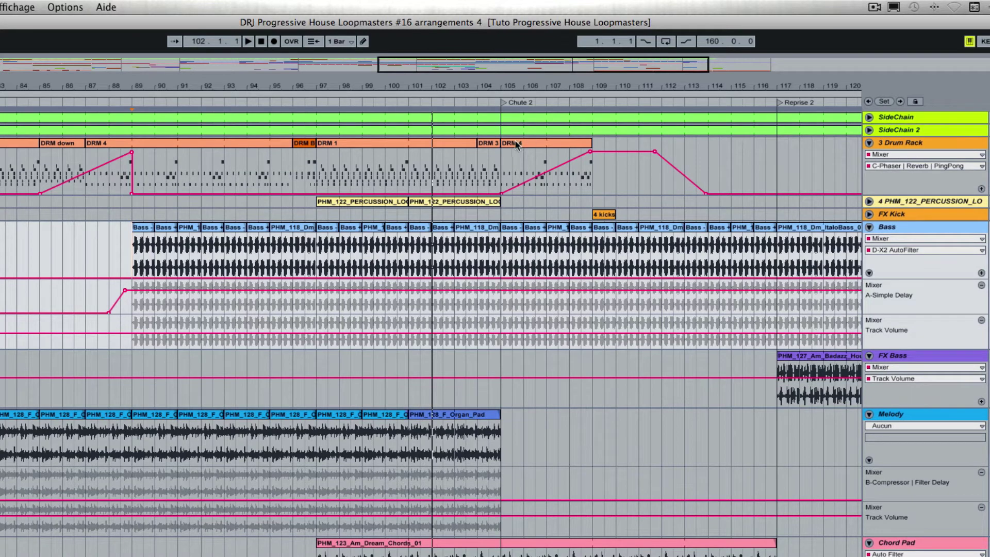
Fade the Bass track's volume from -16.0 dB at bar 109 down to its minimum at bar 117, the Reprise 2 marker.
click(593, 333)
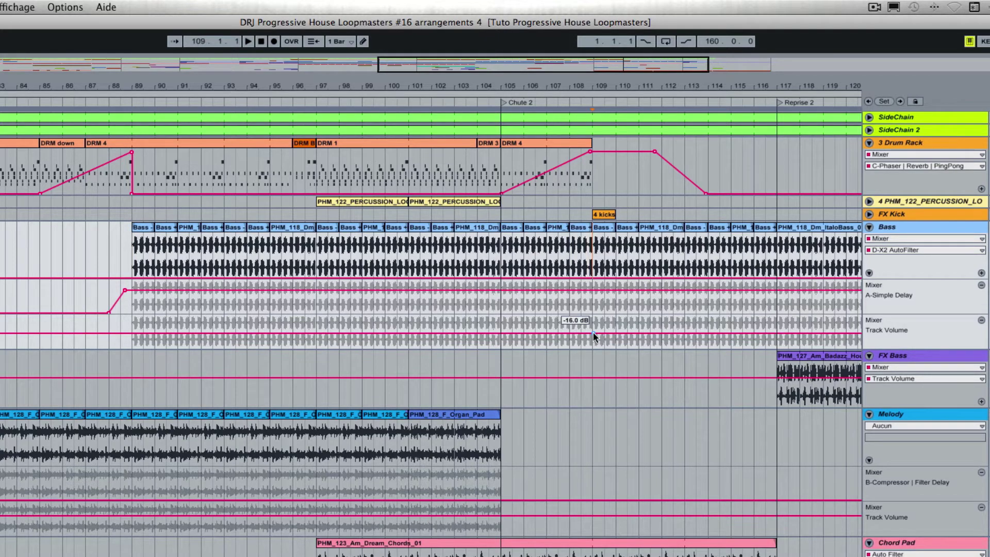
scroll(762, 337, left, 1)
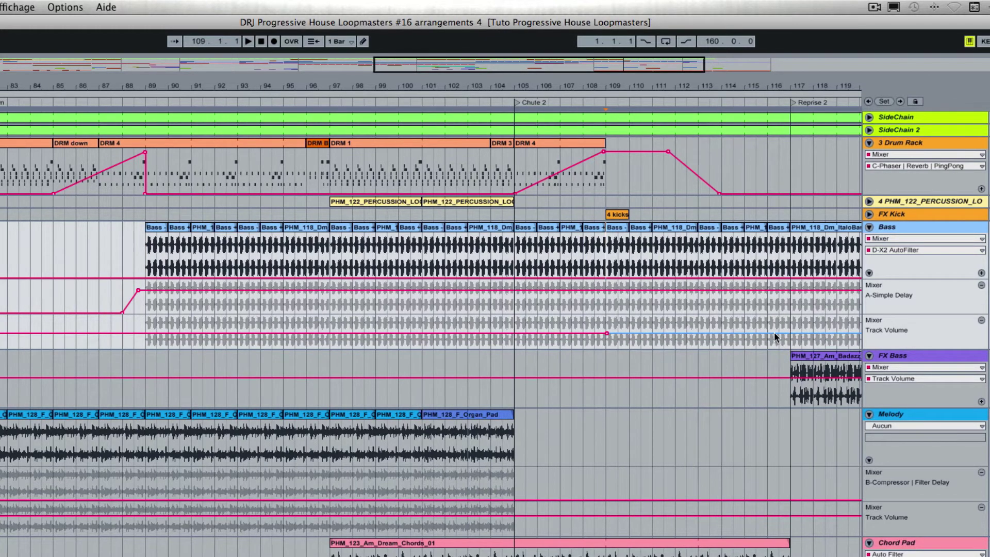
drag(790, 332, 790, 347)
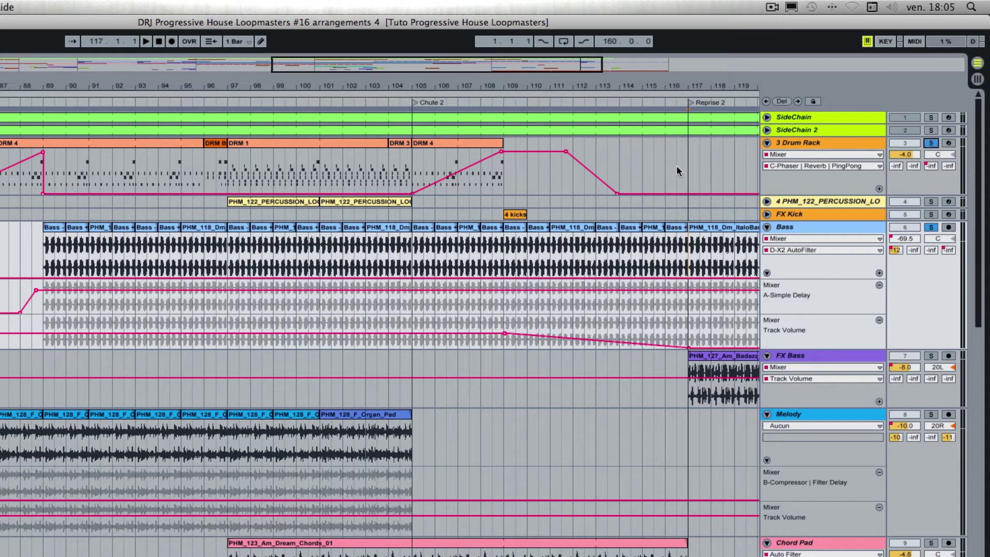
Listen to the Bass volume fade from just before the Chute 2 marker to about bar 115.
click(353, 103)
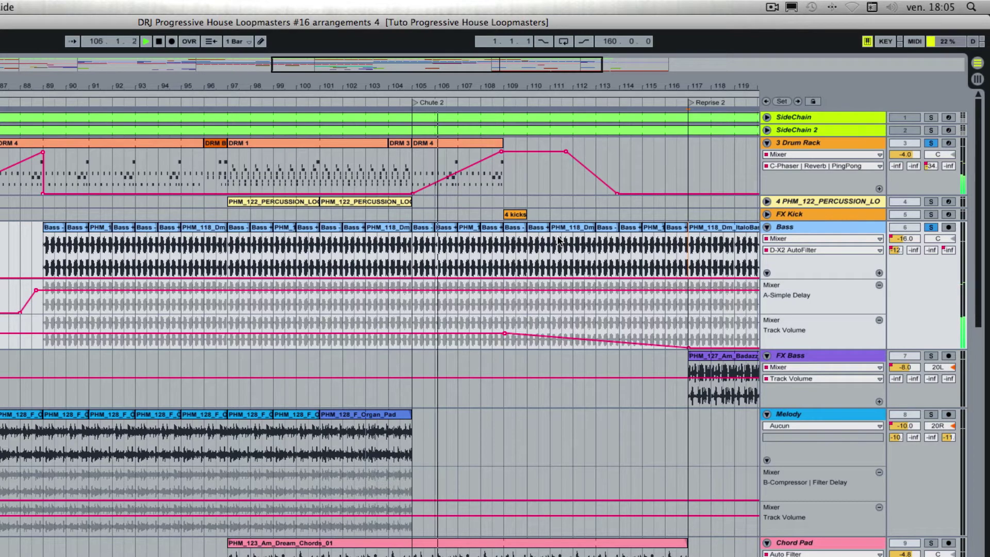
scroll(562, 240, right, 3)
scroll(565, 241, right, 3)
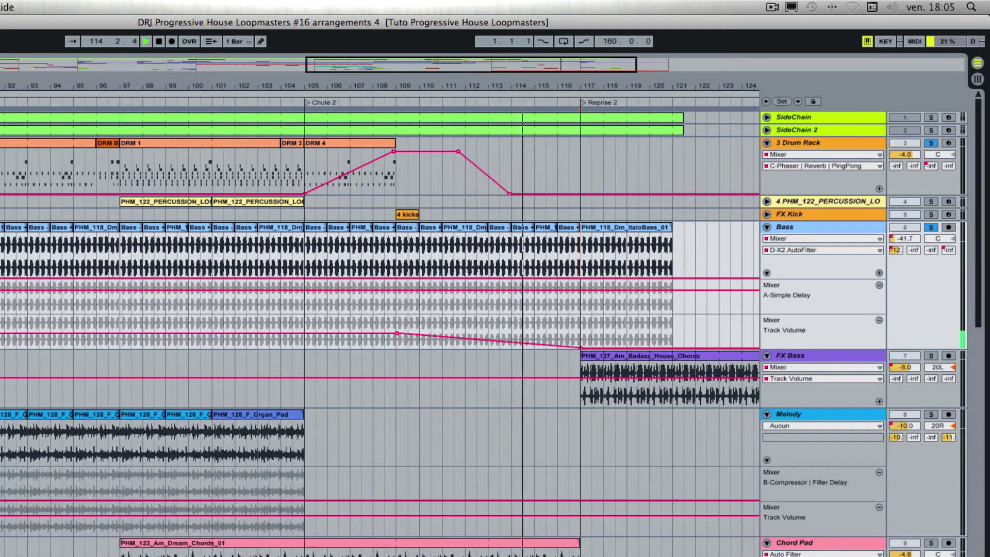
key(space)
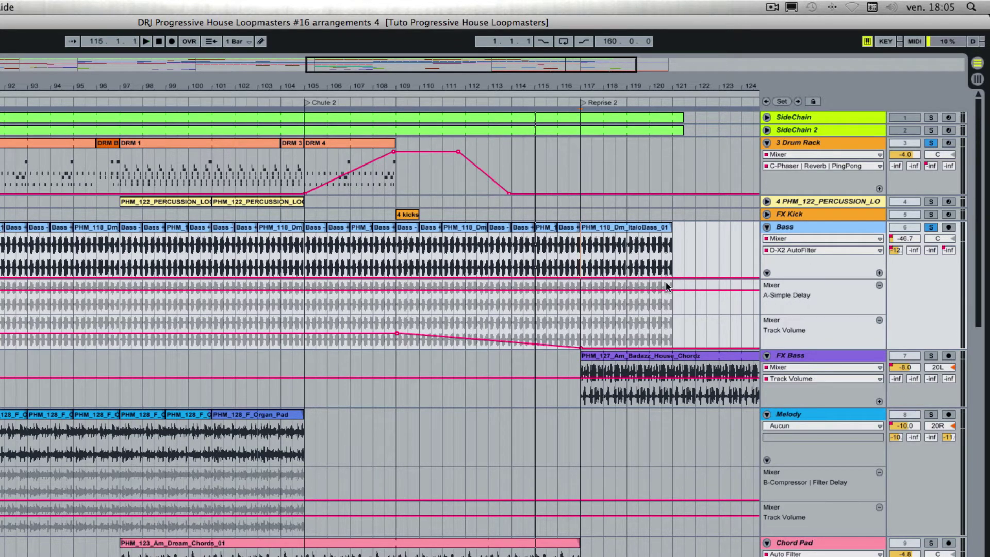
Cut the Bass track's A-Simple Delay send to -inf dB at bar 115 and add a D-X2 AutoFilter send breakpoint at bar 117.
click(535, 290)
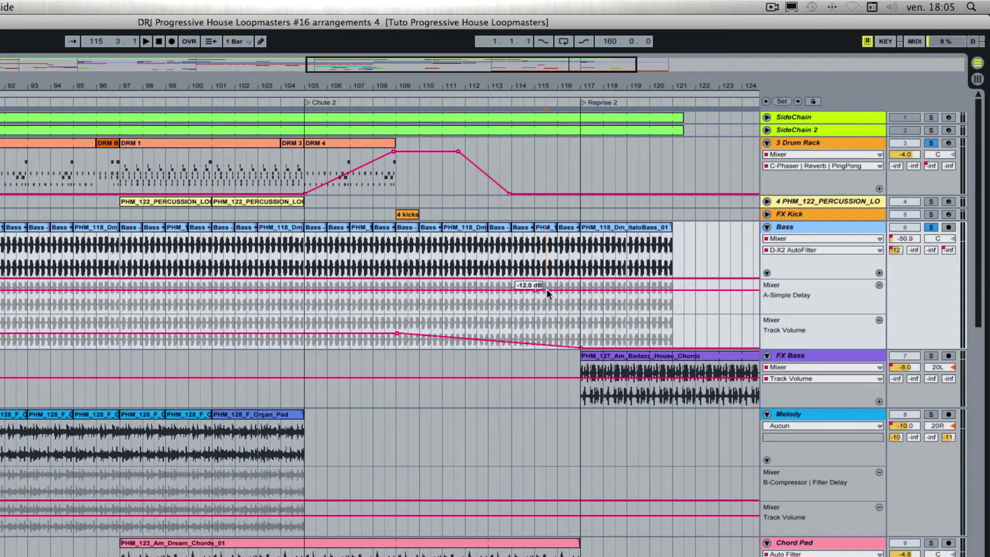
drag(547, 294, 547, 313)
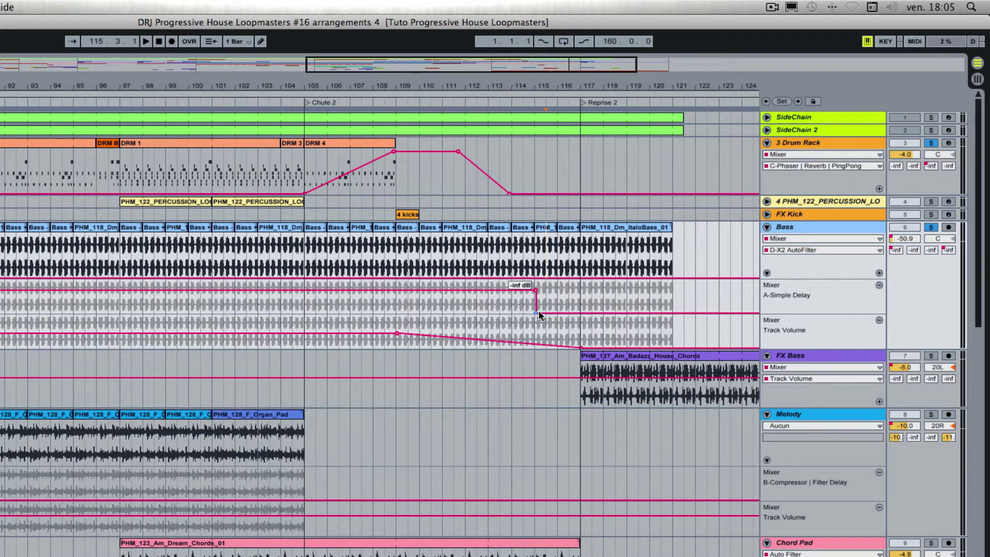
scroll(567, 294, left, 1)
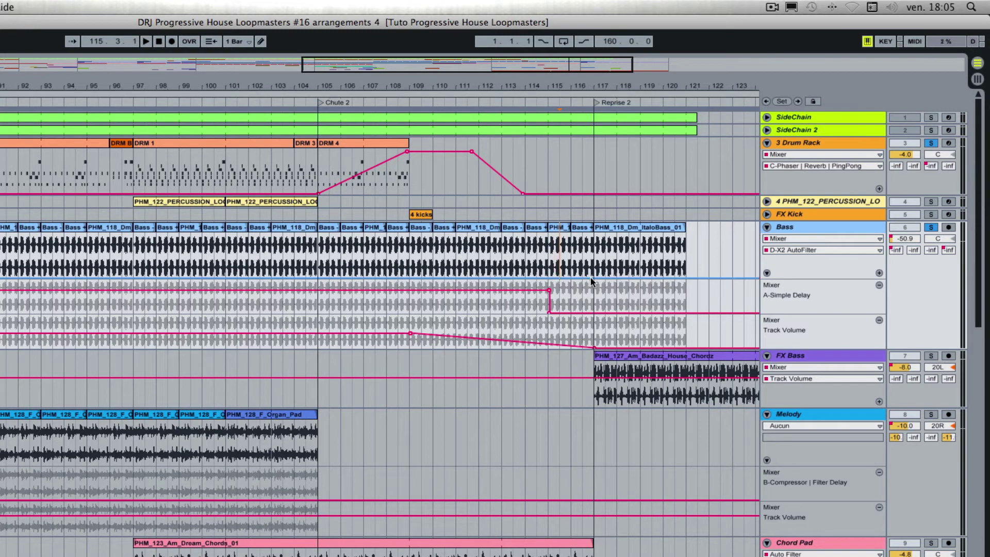
click(593, 282)
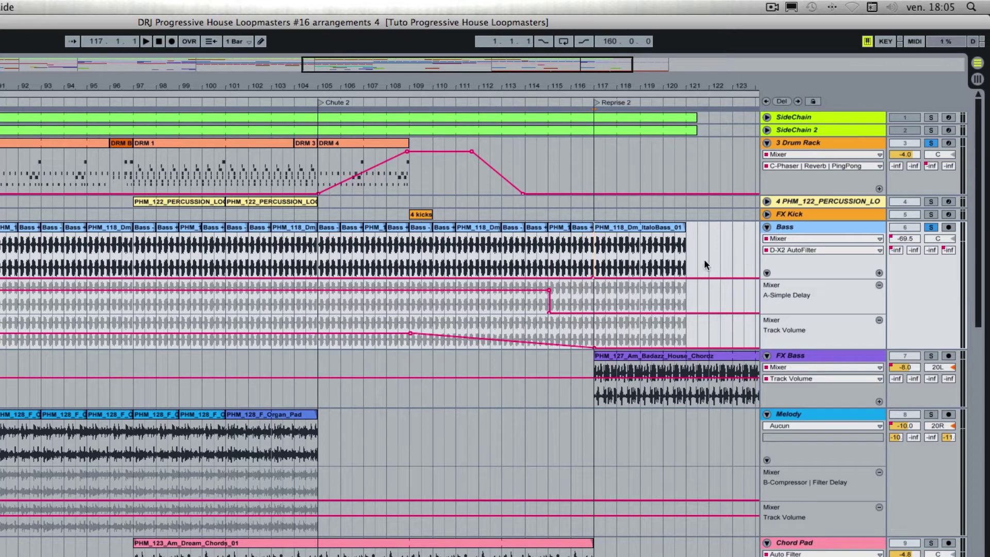
drag(712, 276, 721, 273)
scroll(482, 201, left, 2)
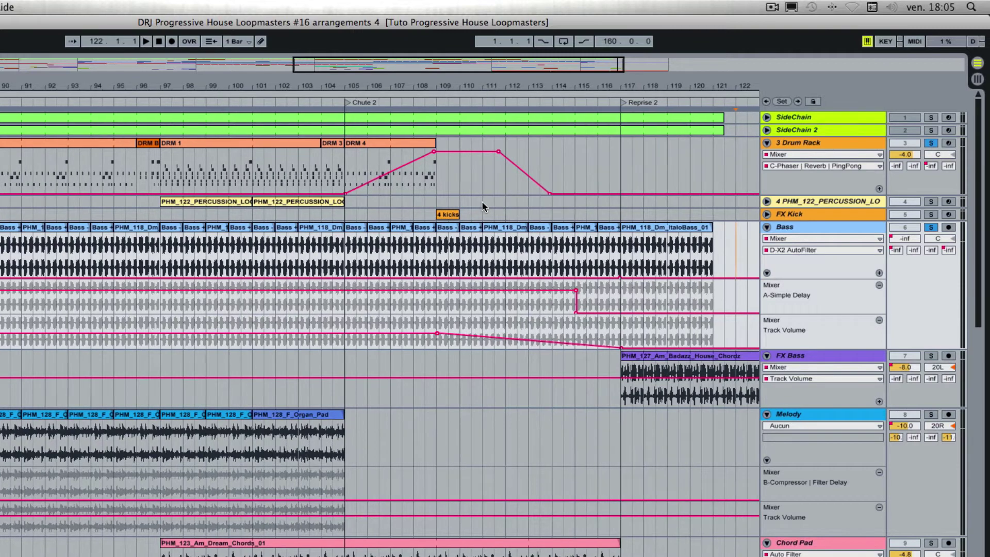
Solo the Melody track and listen to it from about bar 94 and from just before the Chute 2 marker.
scroll(465, 225, down, 3)
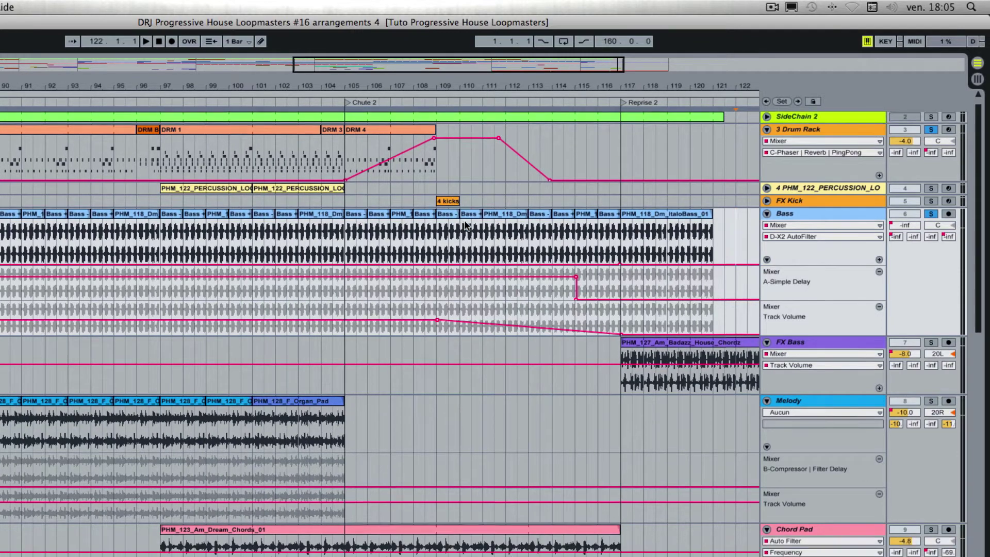
scroll(465, 225, right, 2)
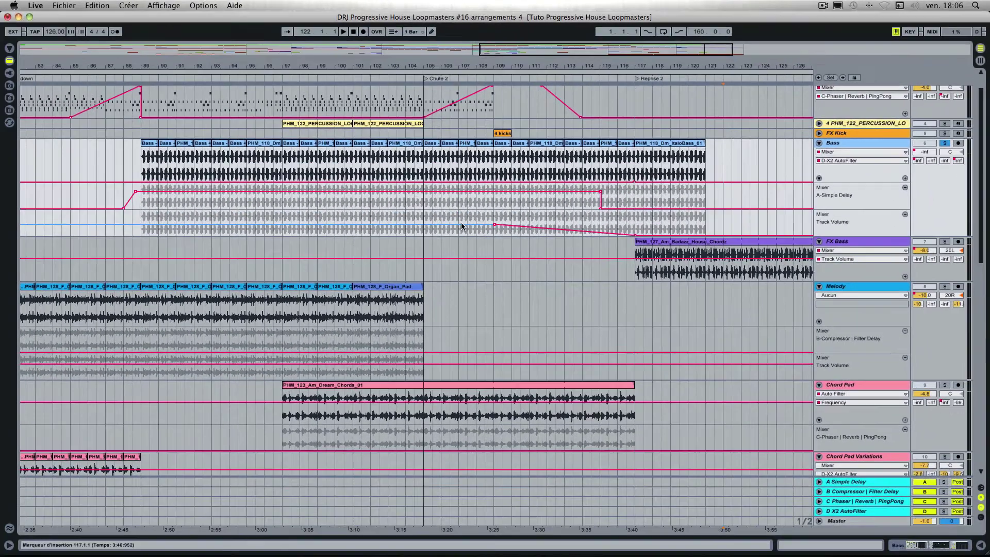
scroll(300, 294, left, 1)
scroll(462, 226, left, 3)
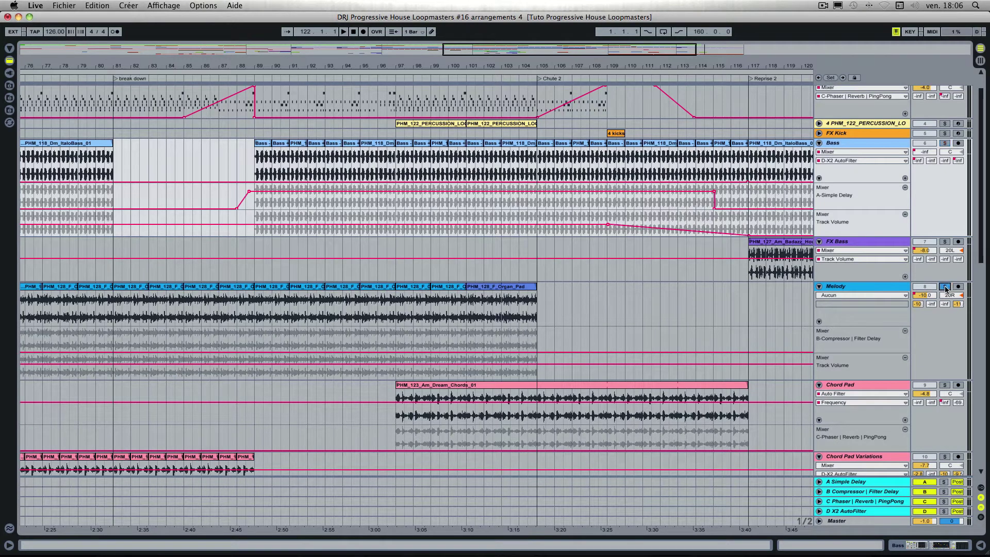
click(339, 77)
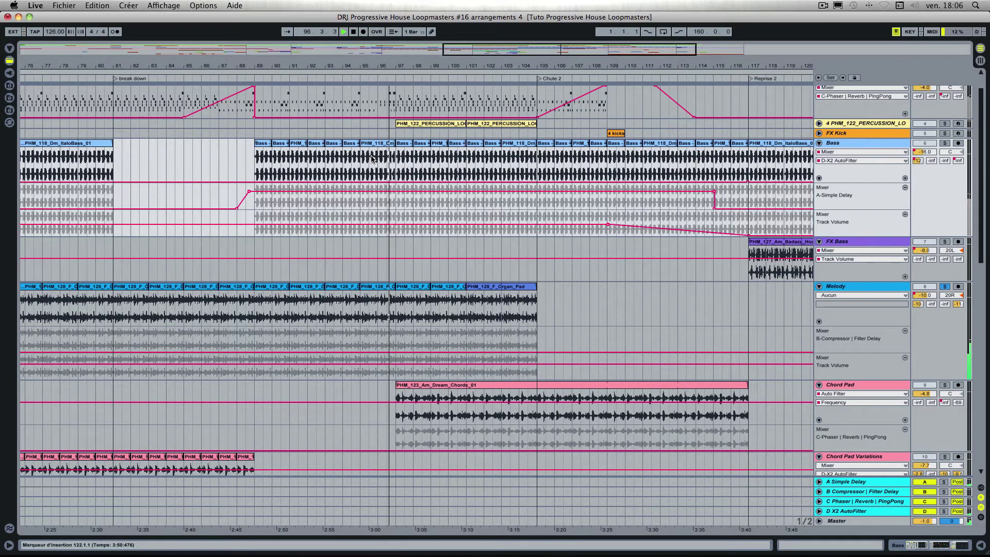
click(521, 78)
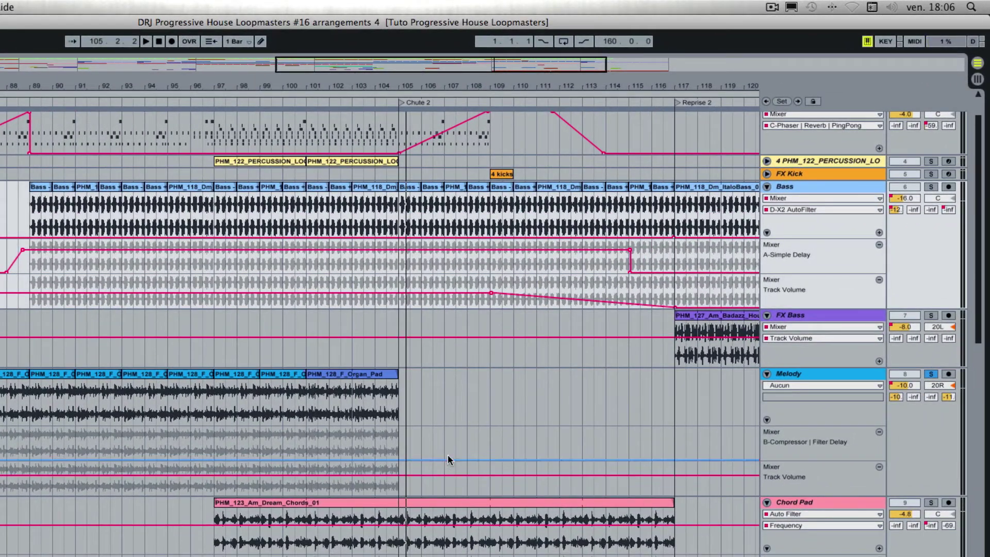
Raise the Melody track's B-Compressor | Filter Delay send to about -18 dB at bar 105 and listen from just before Chute 2.
click(397, 456)
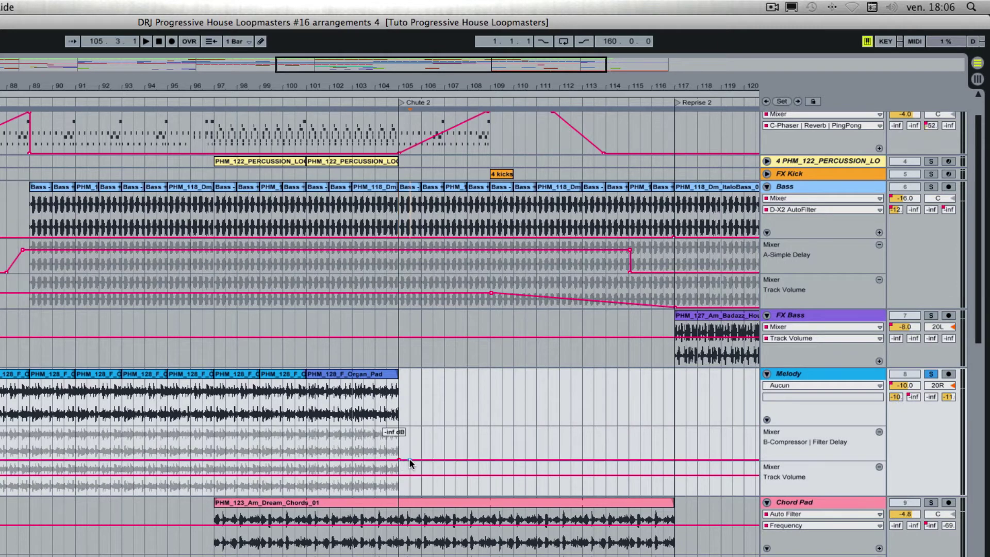
mouse_move(409, 458)
mouse_down()
mouse_move(410, 428)
mouse_move(410, 442)
mouse_up()
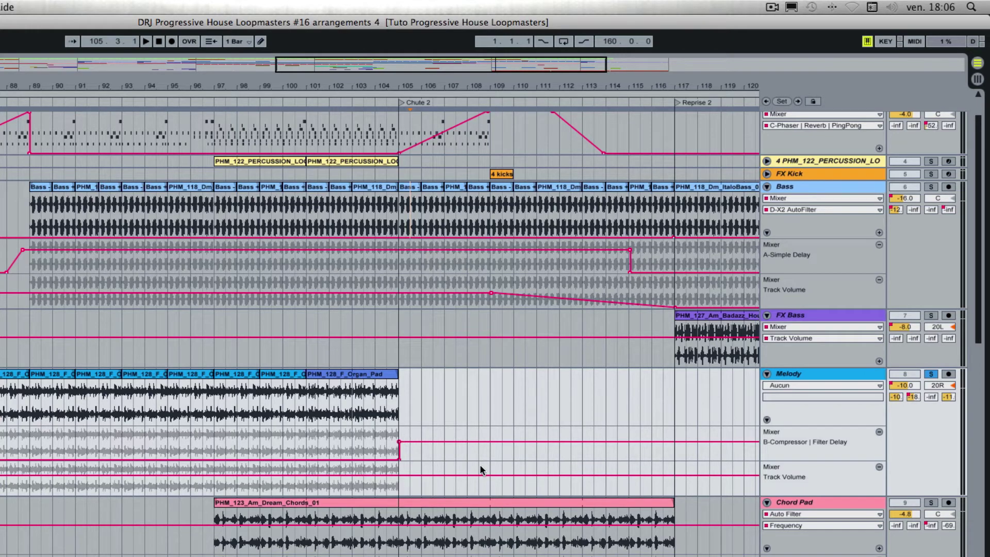
click(370, 110)
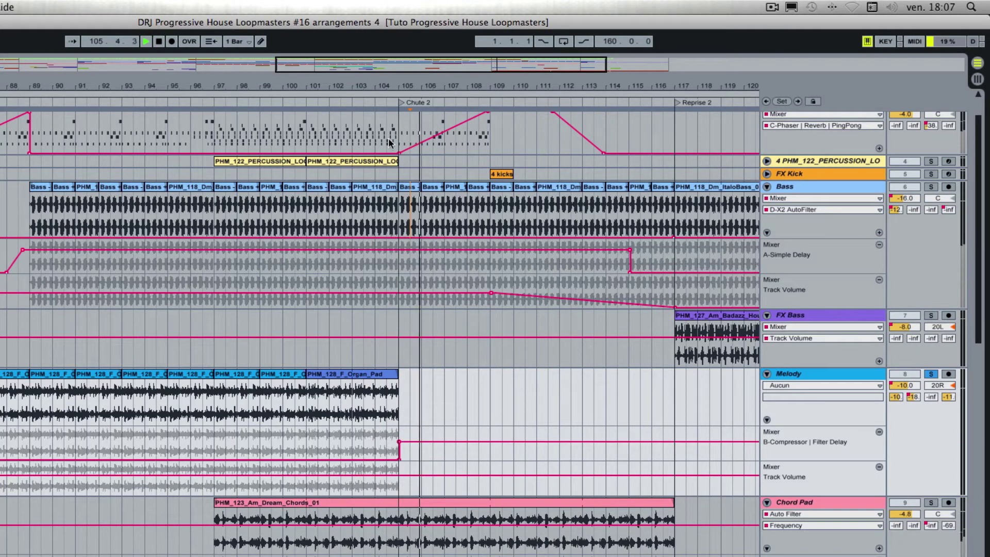
click(376, 107)
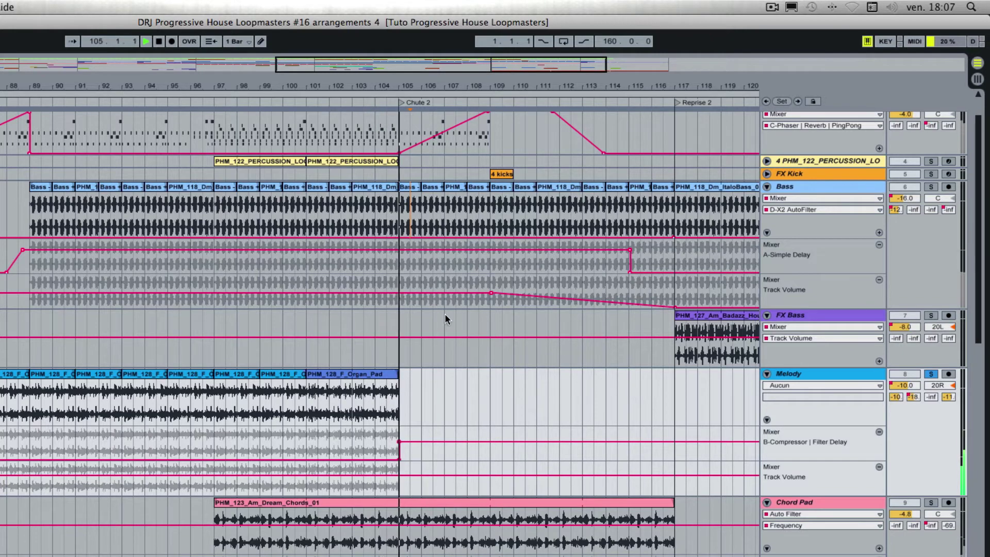
key(space)
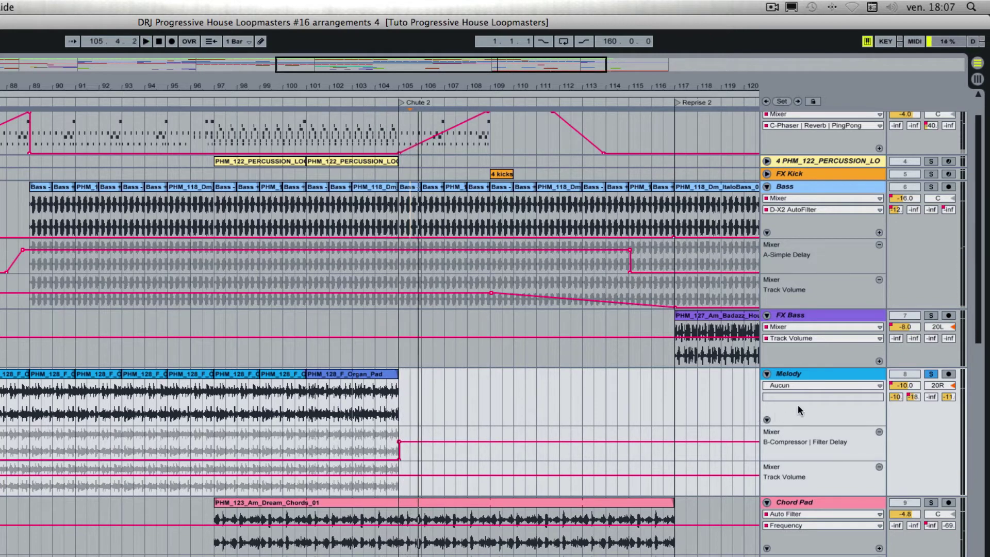
Show the Melody track's C-Phaser | Reverb | PingPong send automation and raise it from -inf to about -10 dB at bar 105.
scroll(796, 410, up, 2)
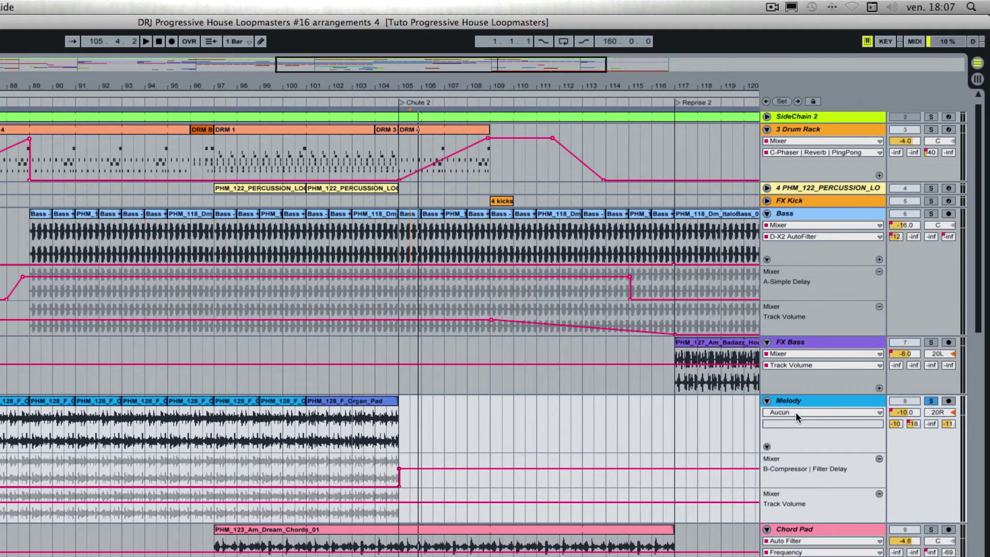
click(805, 413)
click(797, 436)
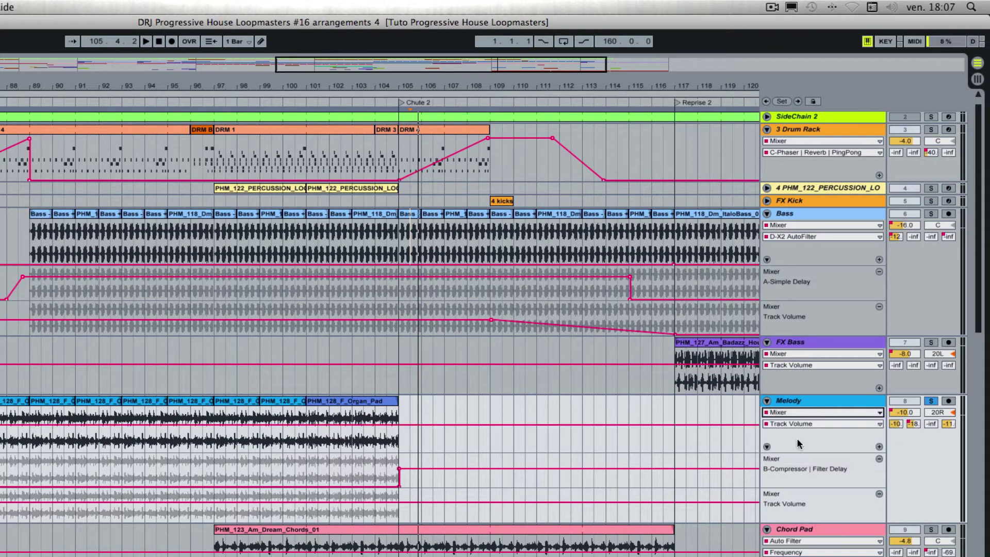
click(796, 426)
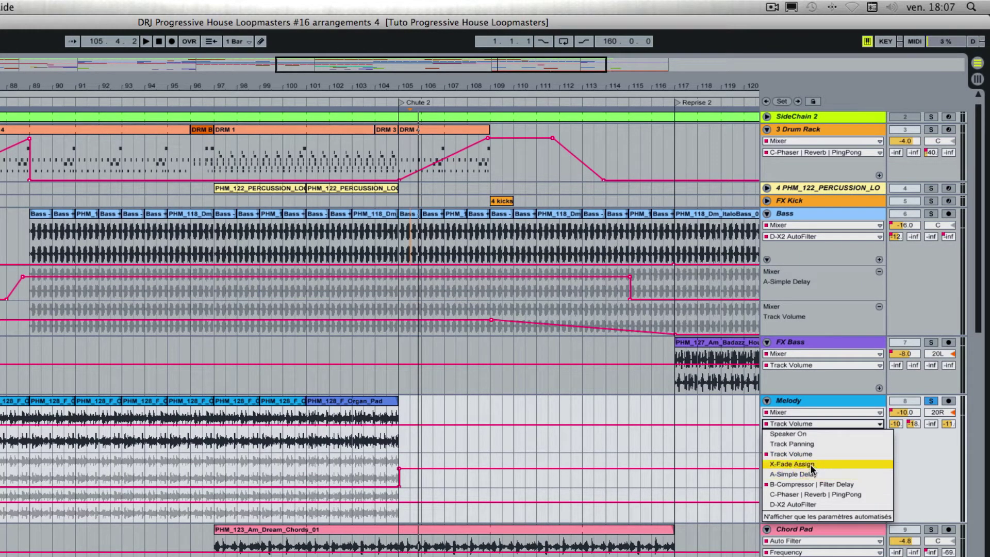
click(811, 494)
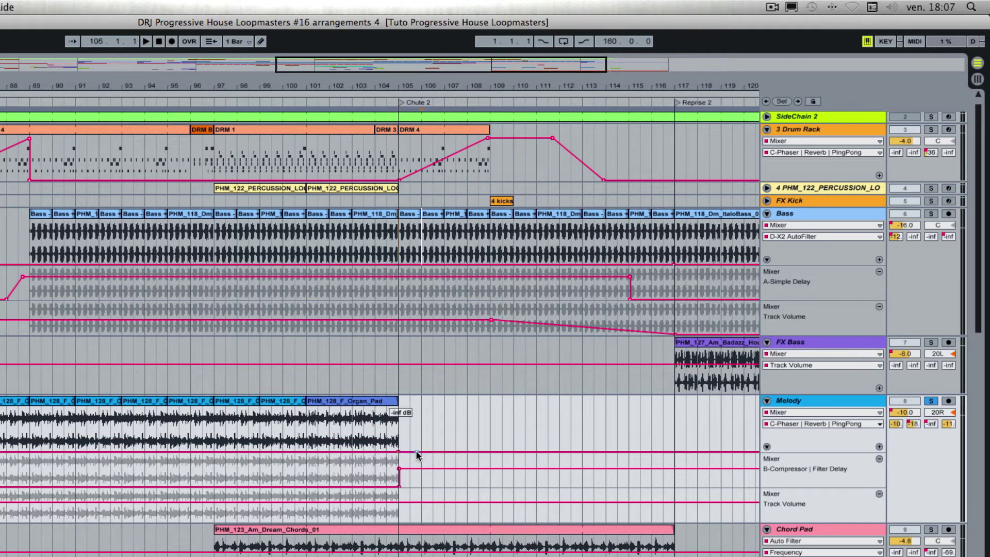
drag(416, 450, 398, 417)
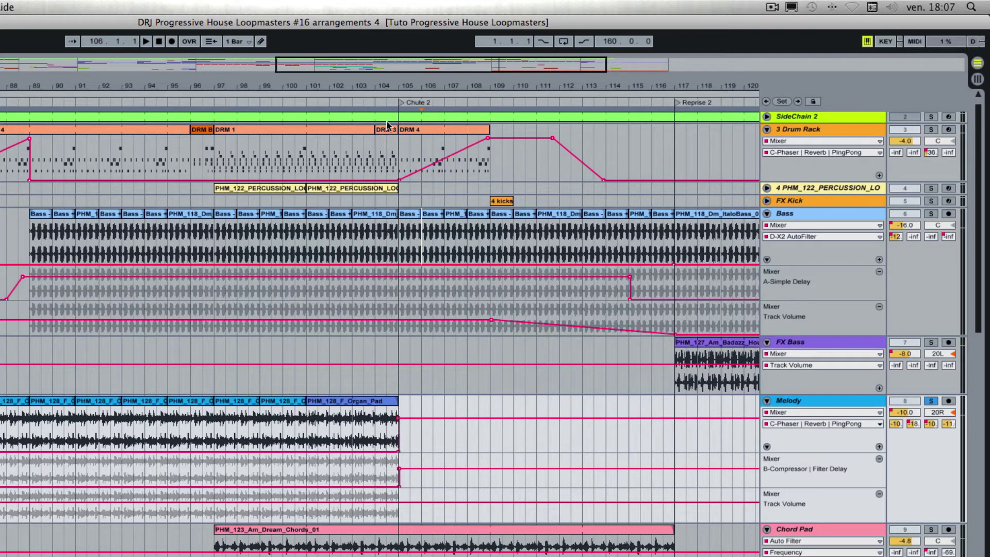
Listen to the Melody's effect tail from just before Chute 2, first soloed and then with all tracks playing.
click(379, 101)
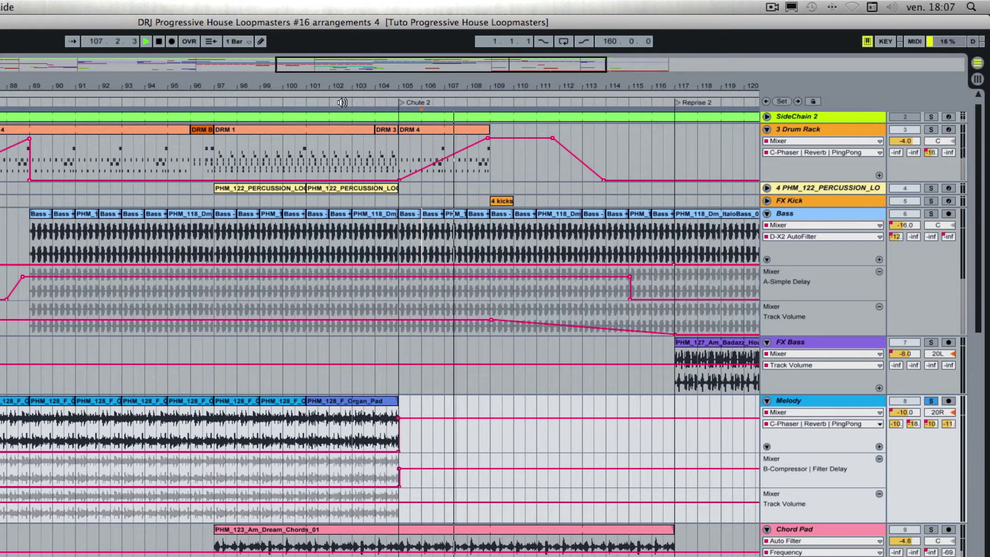
click(374, 105)
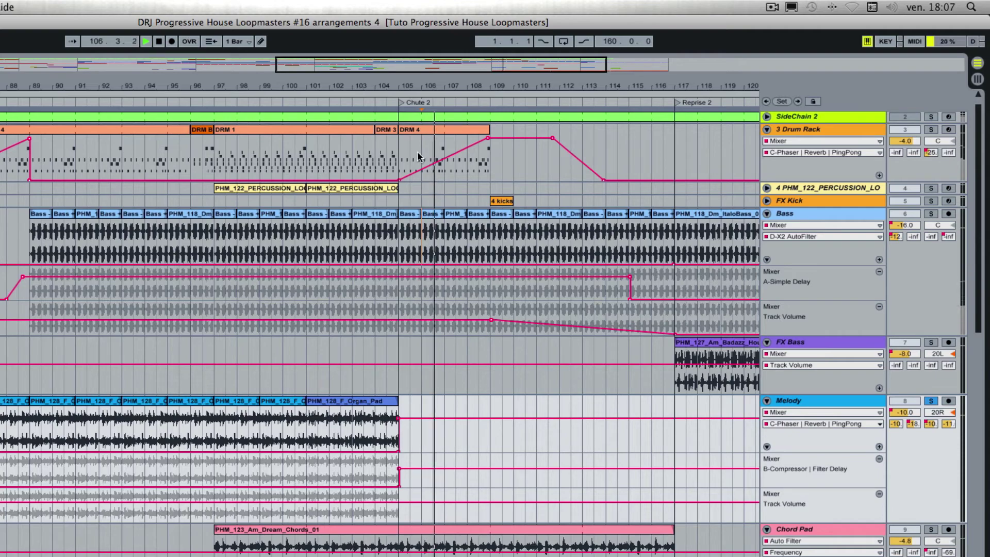
click(385, 106)
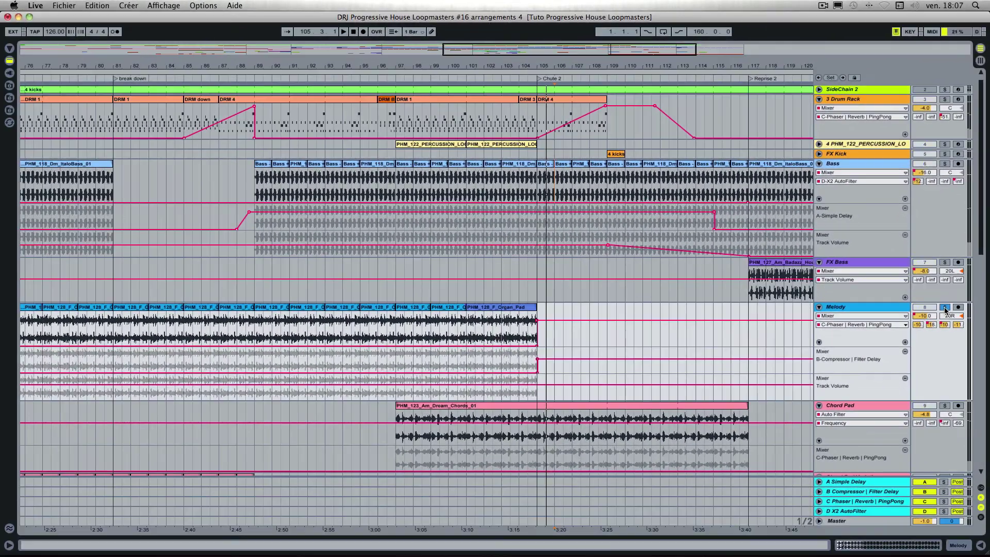
click(512, 84)
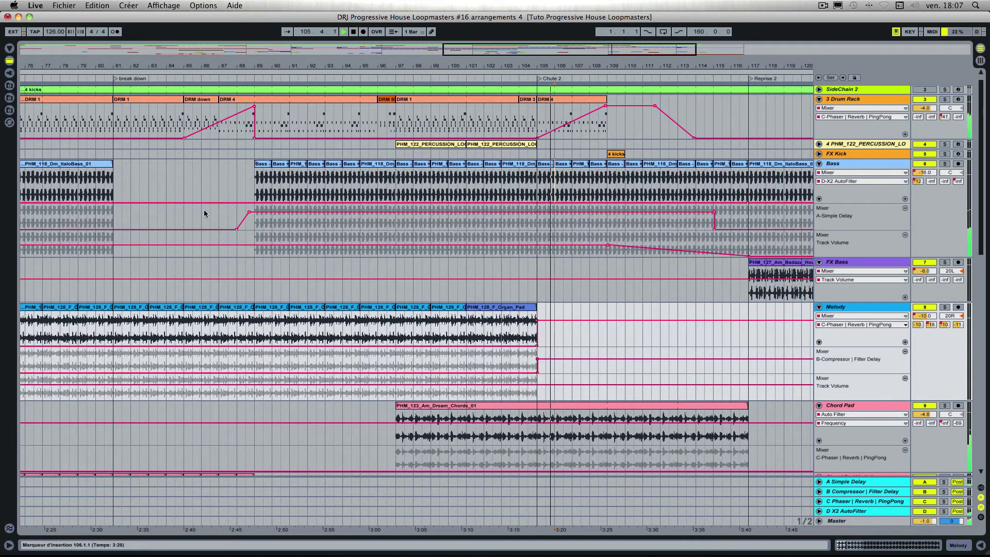
Solo the Chord Pad track and listen to it from about bar 96.
scroll(279, 204, down, 10)
scroll(279, 202, up, 8)
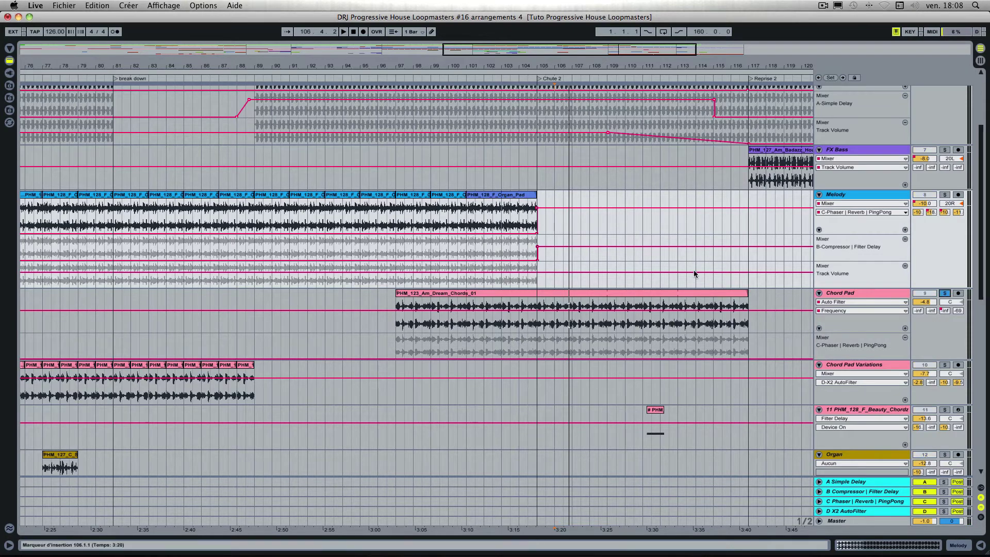
click(378, 78)
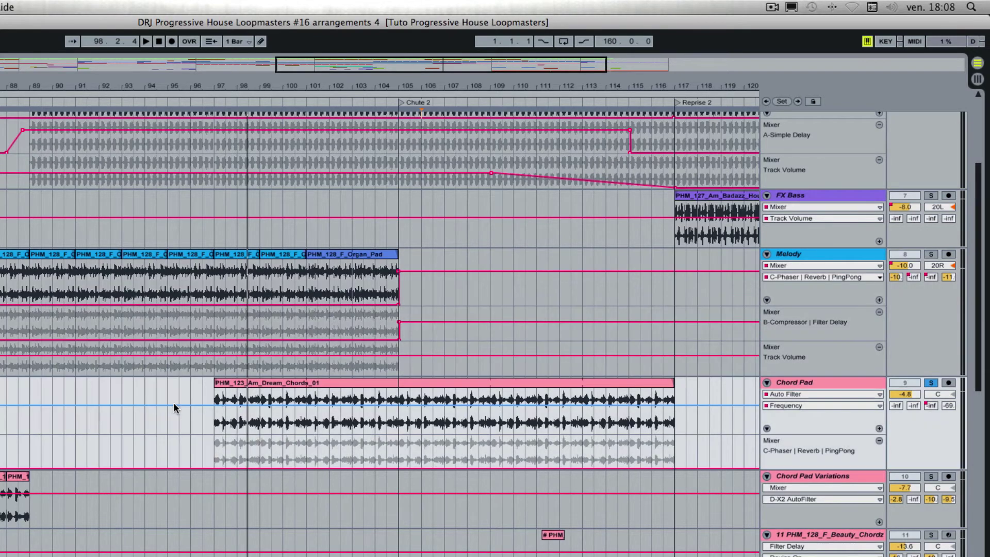
Automate the Chord Pad's Auto Filter Frequency: dip just before bar 97, rise until Chute 2, then fall to about 35 Hz at Reprise 2.
click(174, 405)
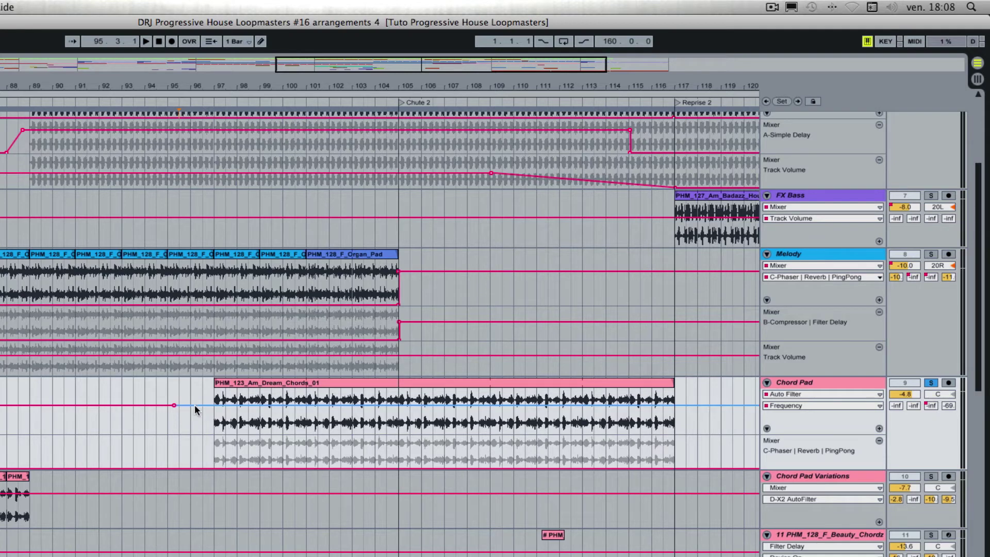
click(195, 405)
drag(195, 405, 202, 425)
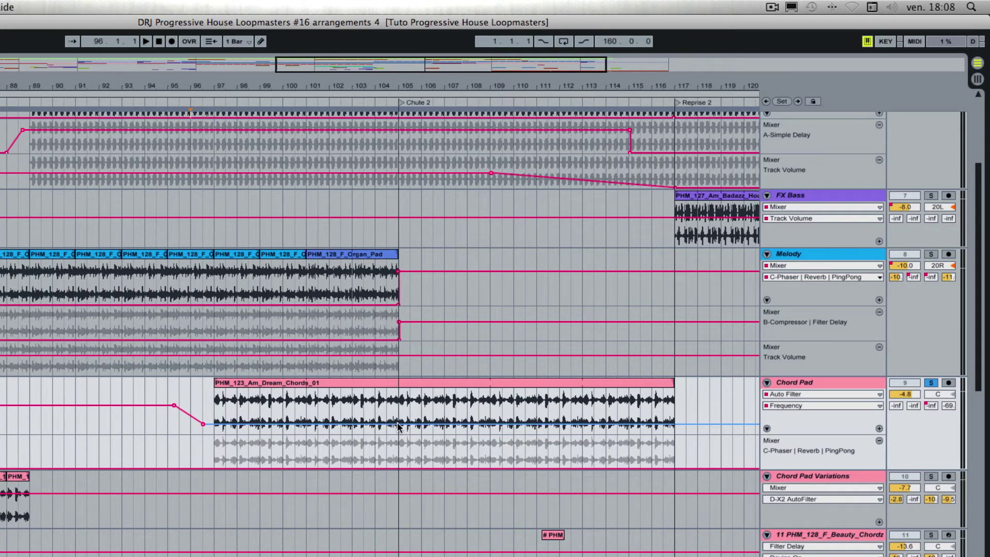
drag(397, 424, 399, 403)
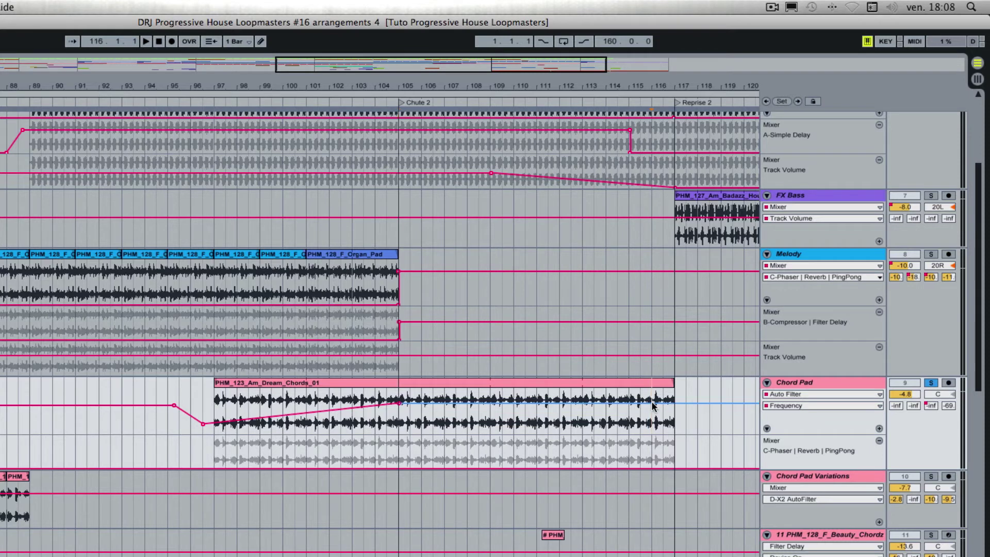
drag(651, 400, 673, 430)
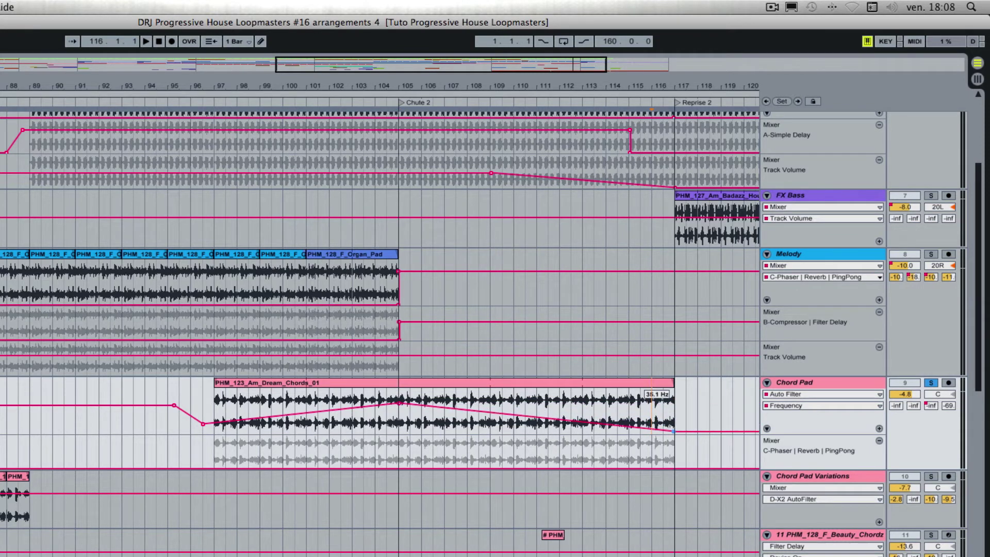
Listen to the soloed Chord Pad's filter sweep from about bar 95 while viewing its Auto Filter and Spectrum devices.
scroll(672, 430, up, 5)
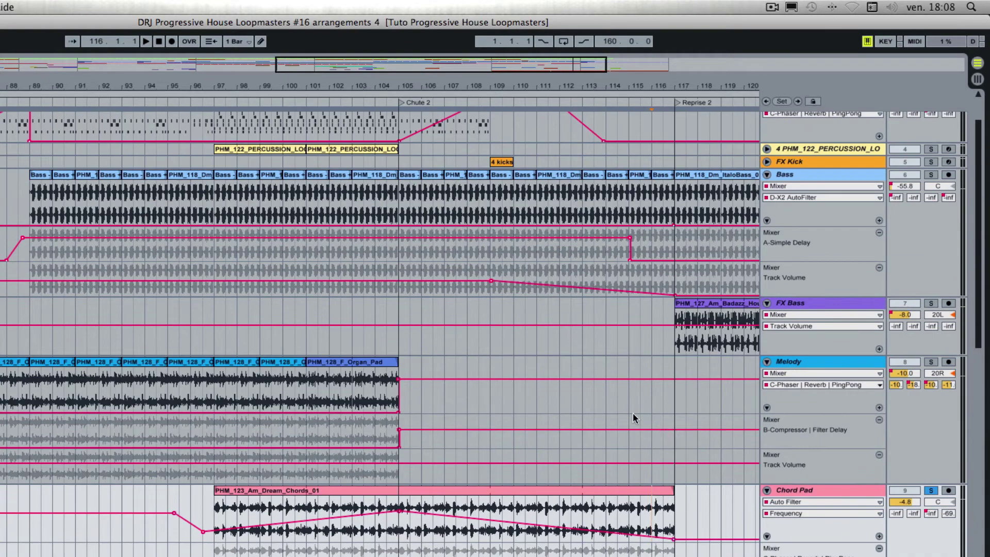
scroll(633, 412, right, 5)
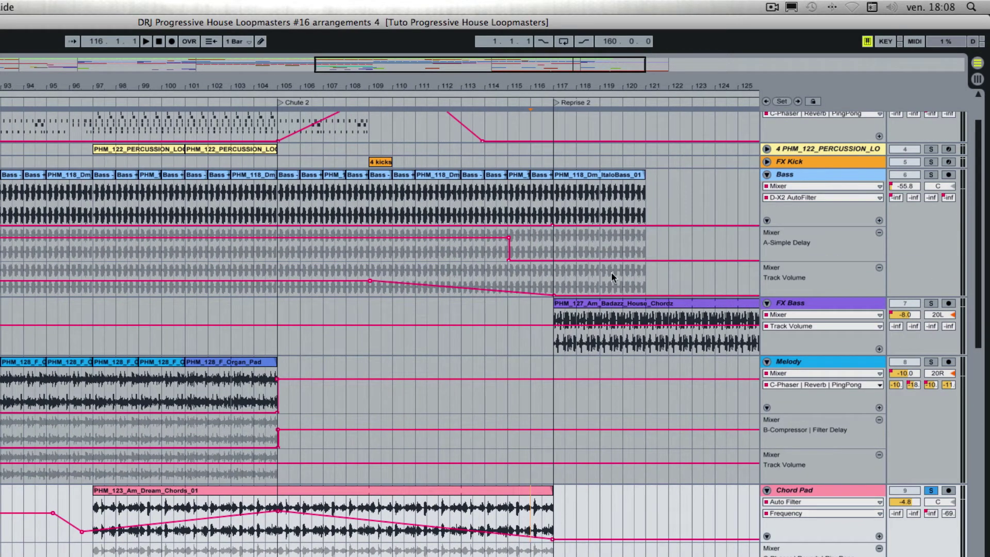
scroll(593, 331, left, 4)
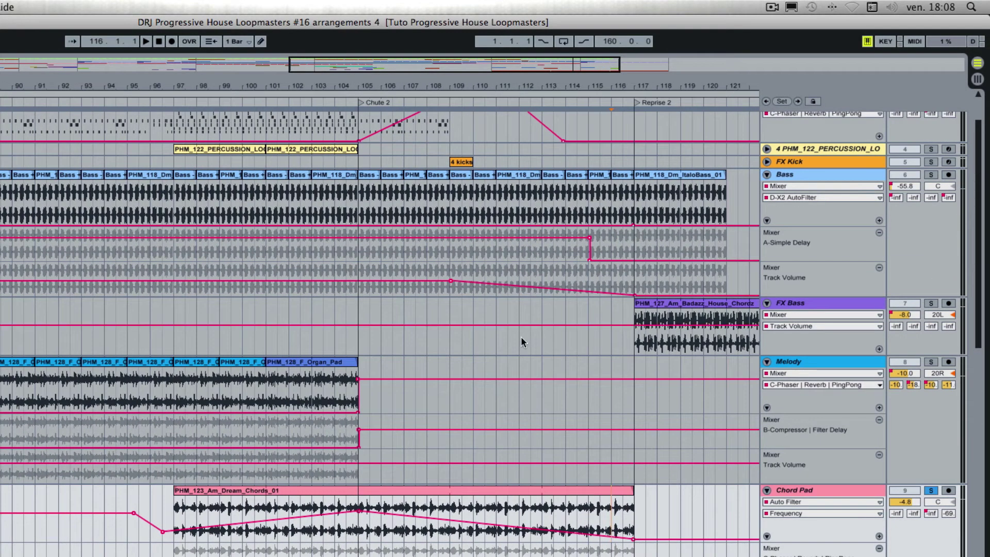
scroll(521, 341, left, 4)
scroll(520, 342, down, 2)
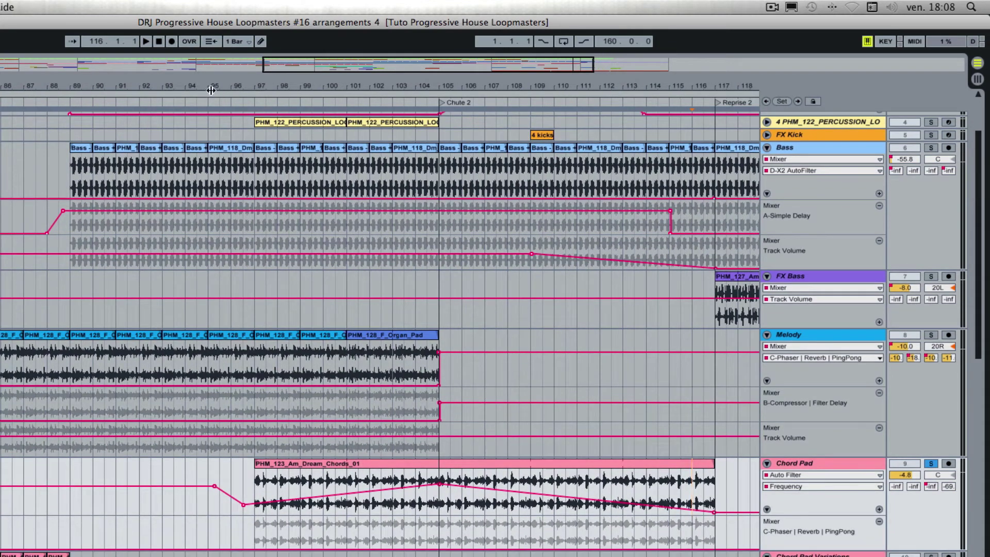
click(200, 102)
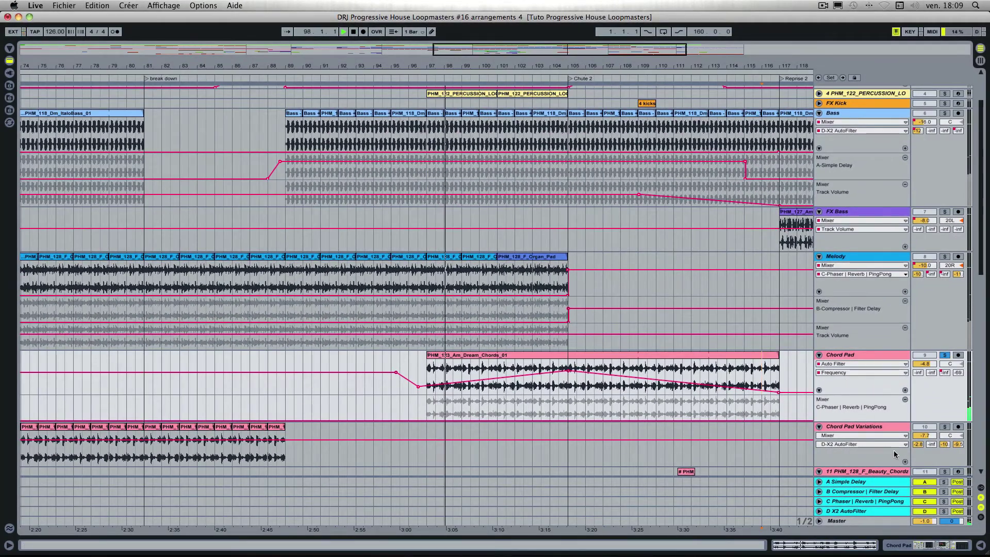
click(980, 545)
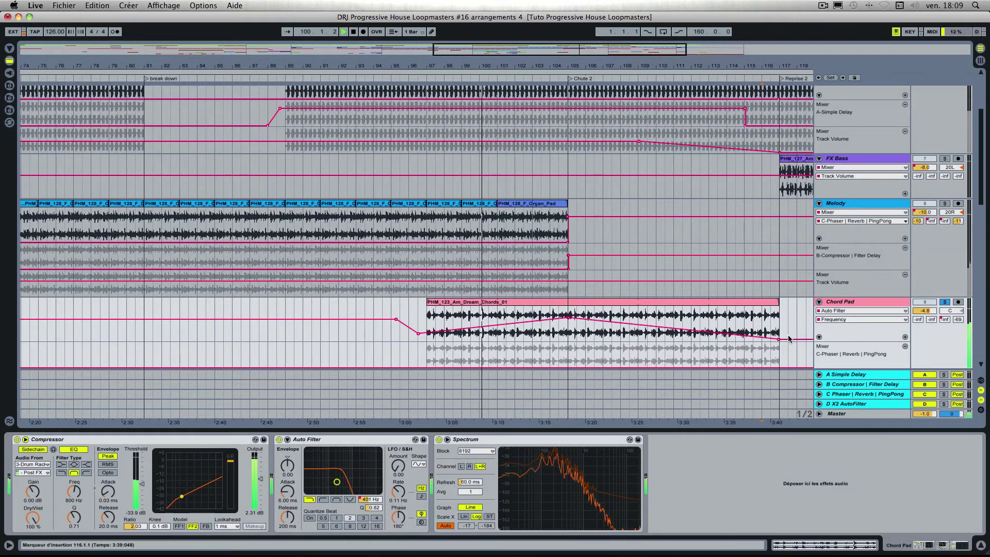
mouse_move(779, 341)
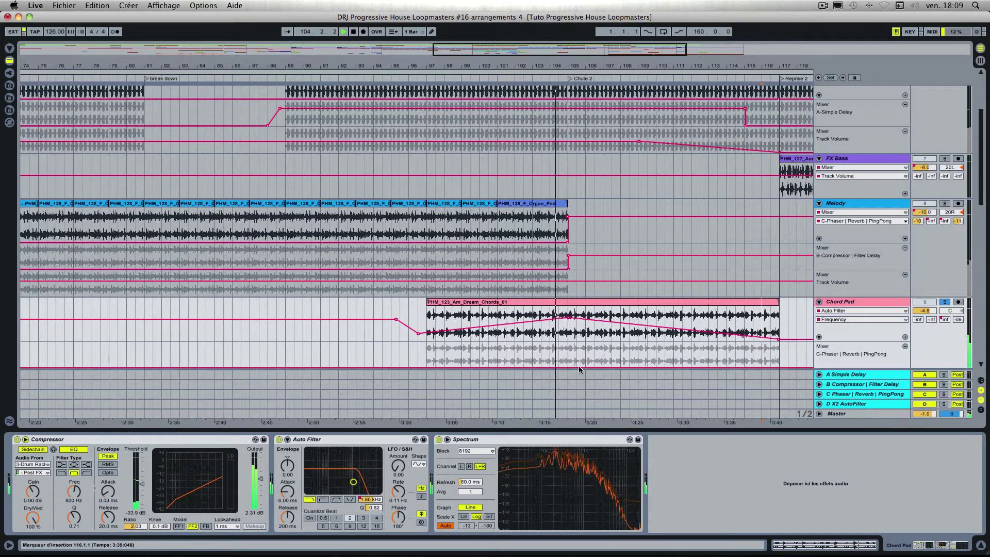
scroll(596, 343, down, 4)
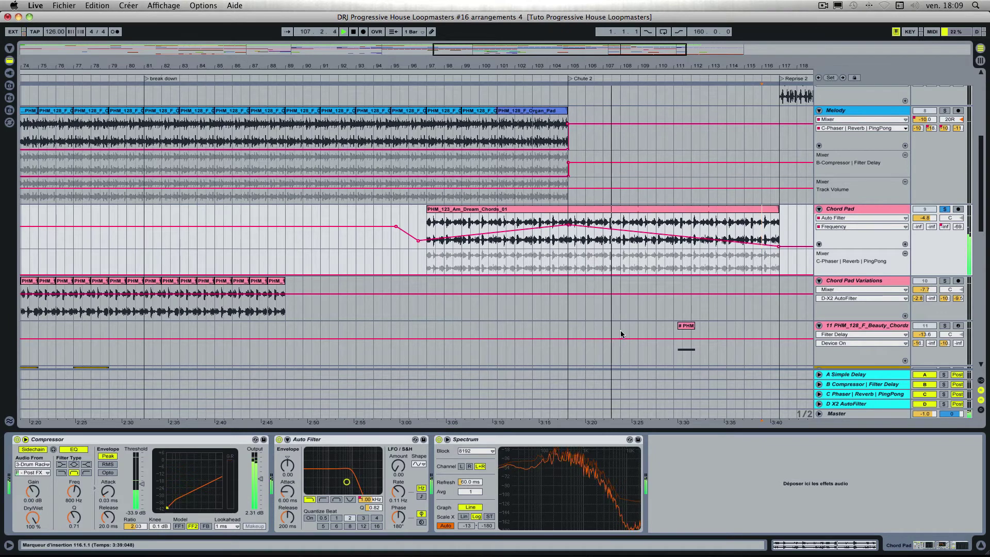
scroll(620, 338, up, 3)
scroll(621, 334, up, 1)
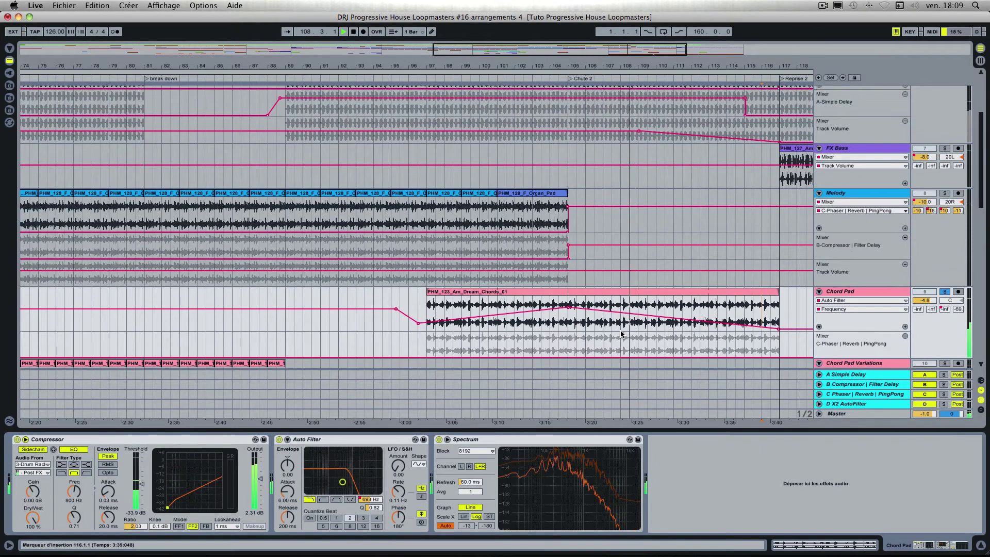
scroll(620, 334, down, 1)
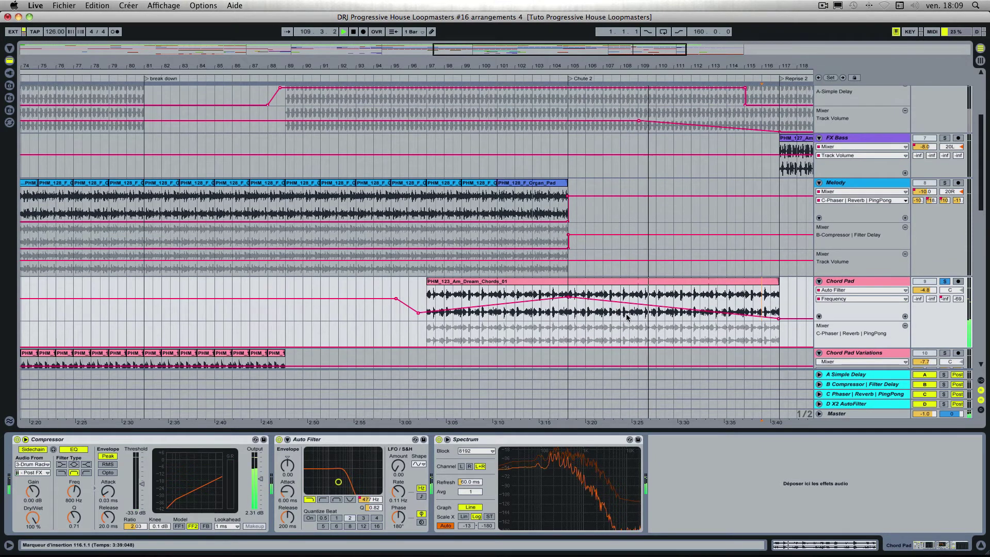
scroll(632, 314, down, 3)
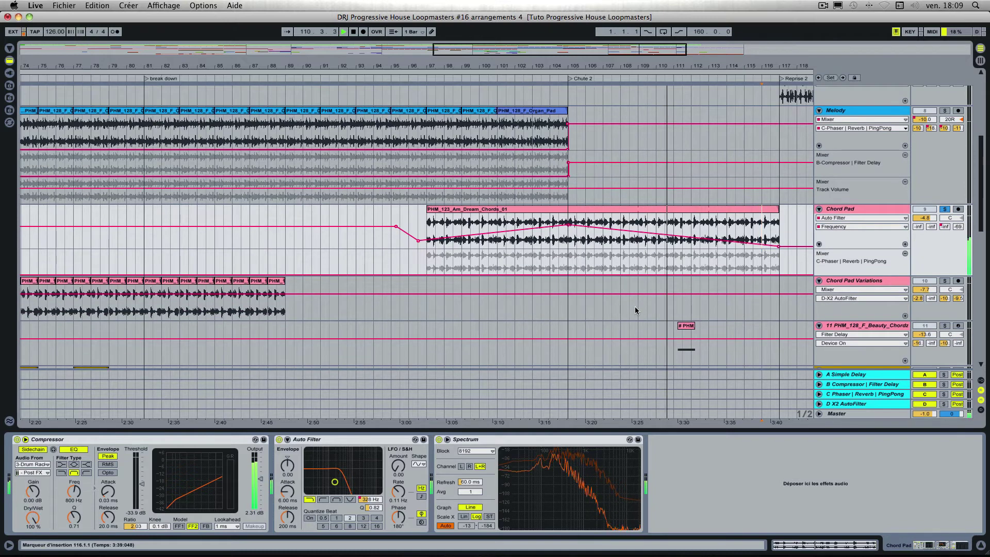
scroll(635, 310, down, 3)
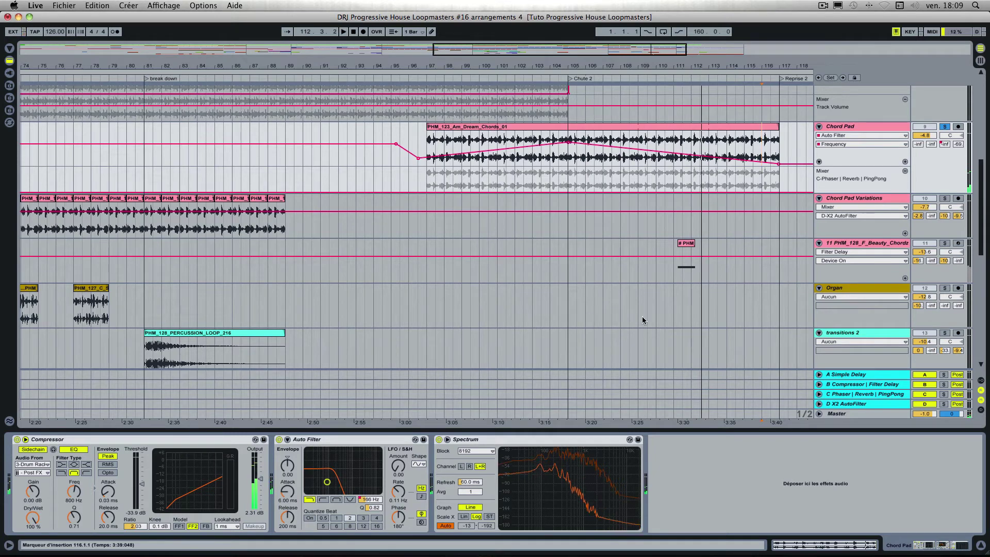
scroll(586, 316, up, 4)
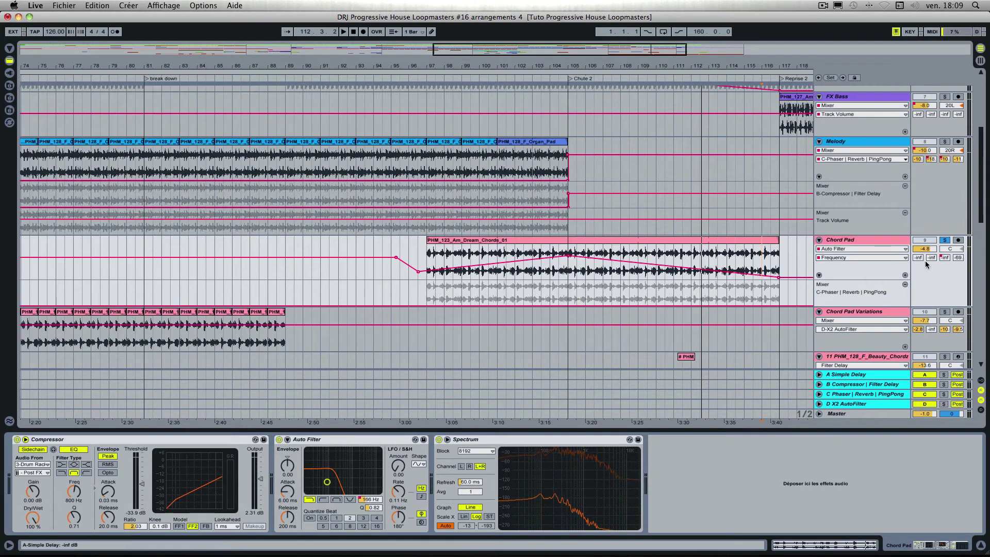
Unsolo the Chord Pad and listen to all tracks from about bar 95 up to Chute 2.
click(387, 76)
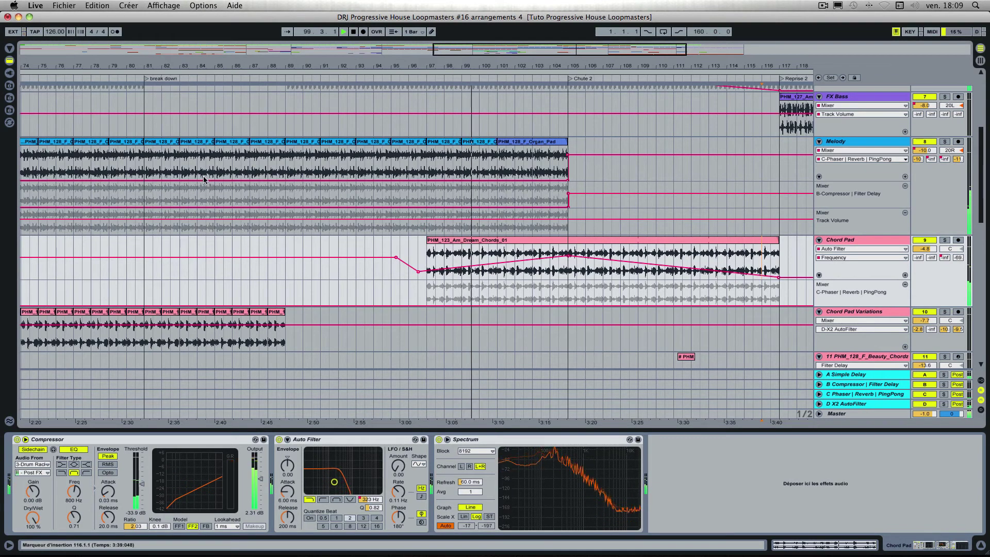
scroll(304, 227, up, 4)
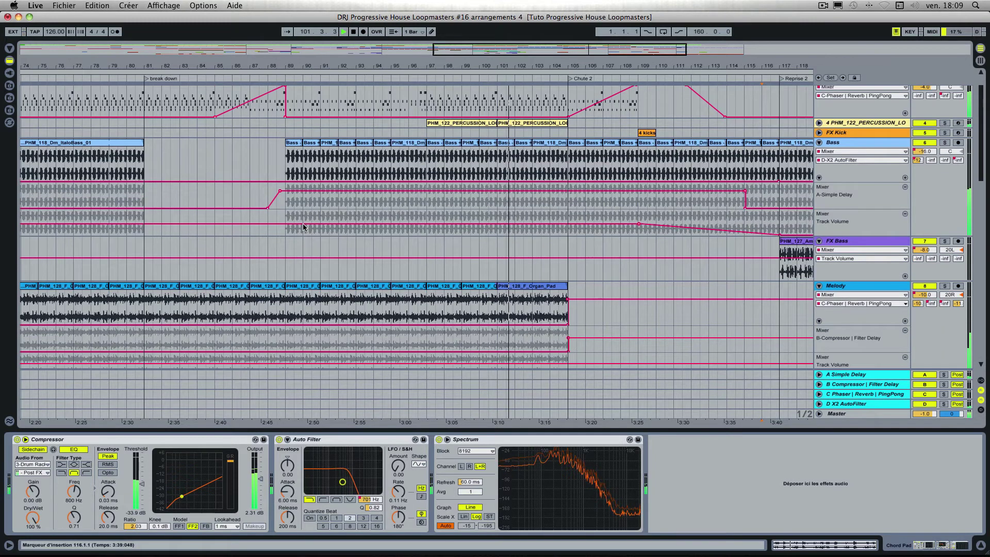
scroll(303, 227, down, 6)
scroll(303, 227, right, 3)
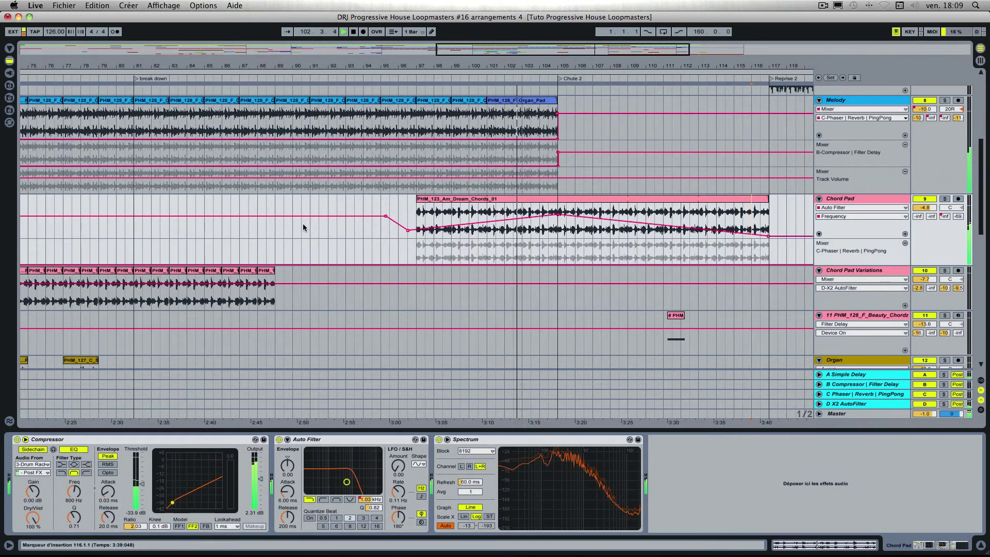
scroll(303, 226, down, 3)
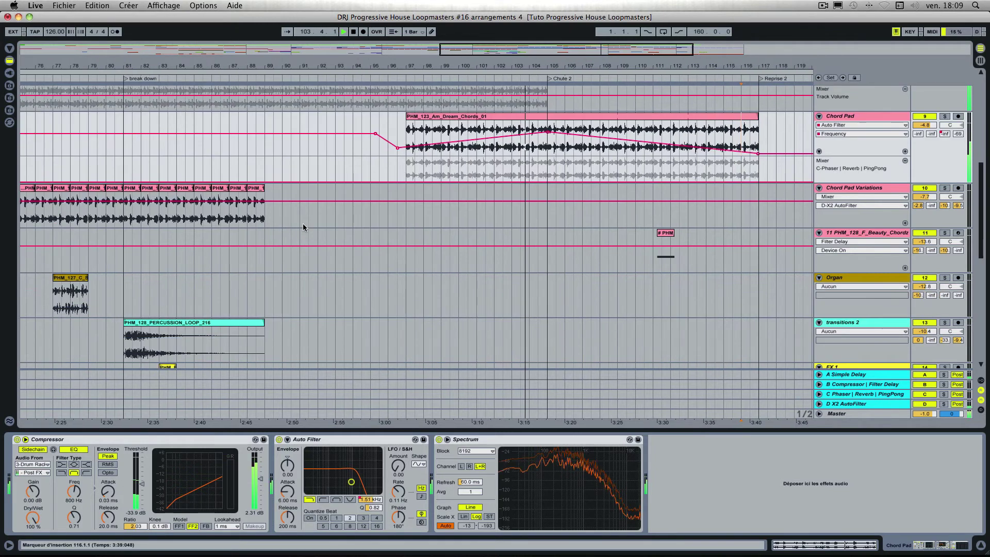
scroll(303, 227, up, 10)
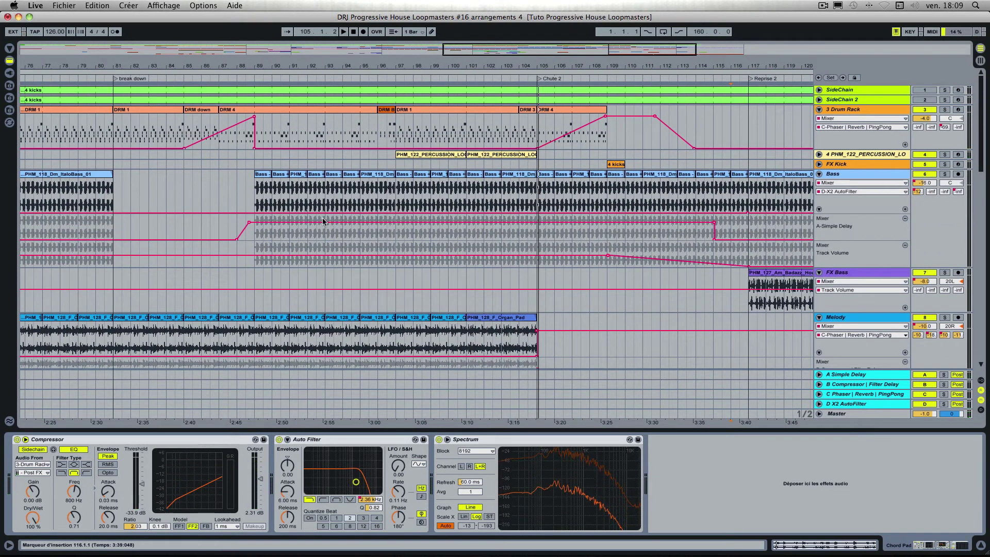
scroll(301, 235, down, 5)
scroll(301, 234, down, 10)
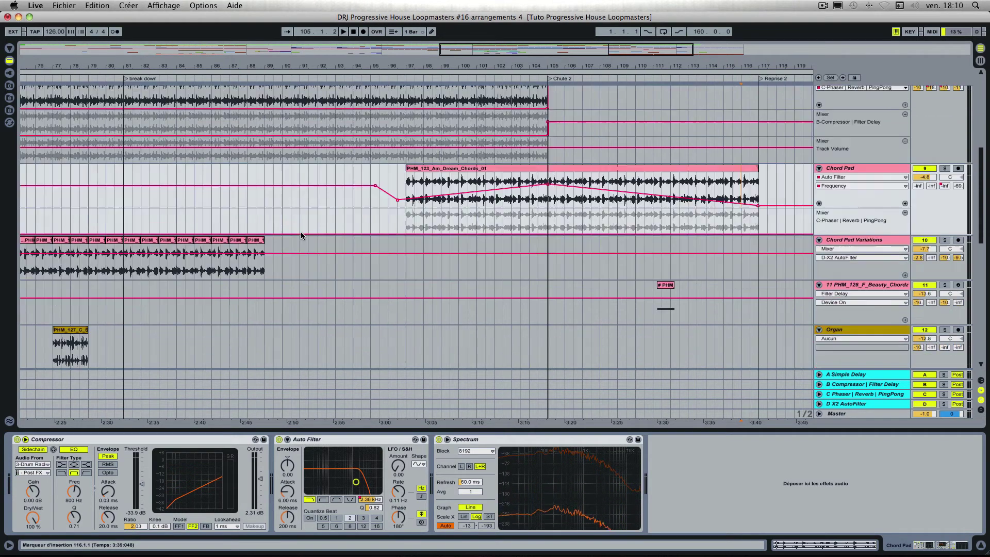
Show the Mixer Track Volume automation on the transitions 2 track.
scroll(301, 235, left, 5)
scroll(302, 235, left, 2)
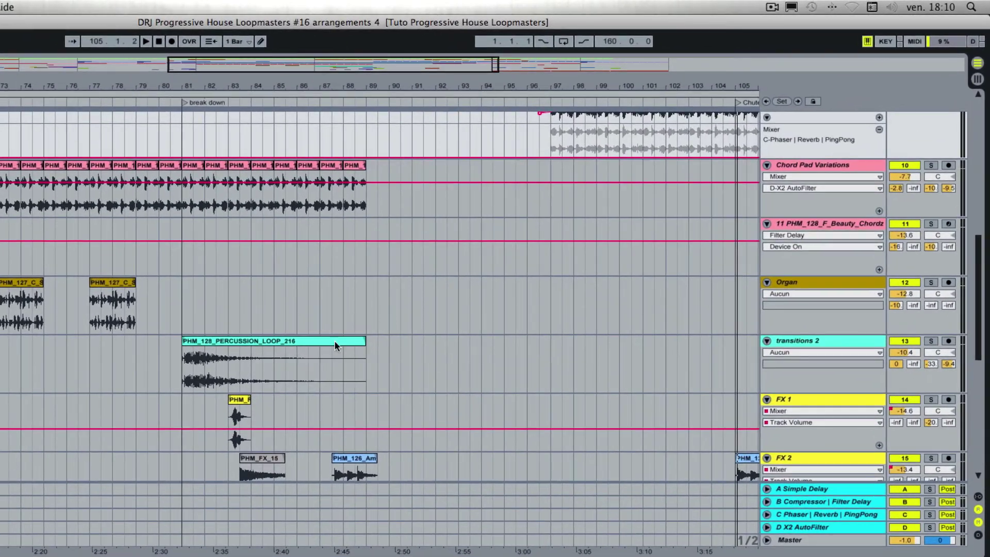
click(794, 352)
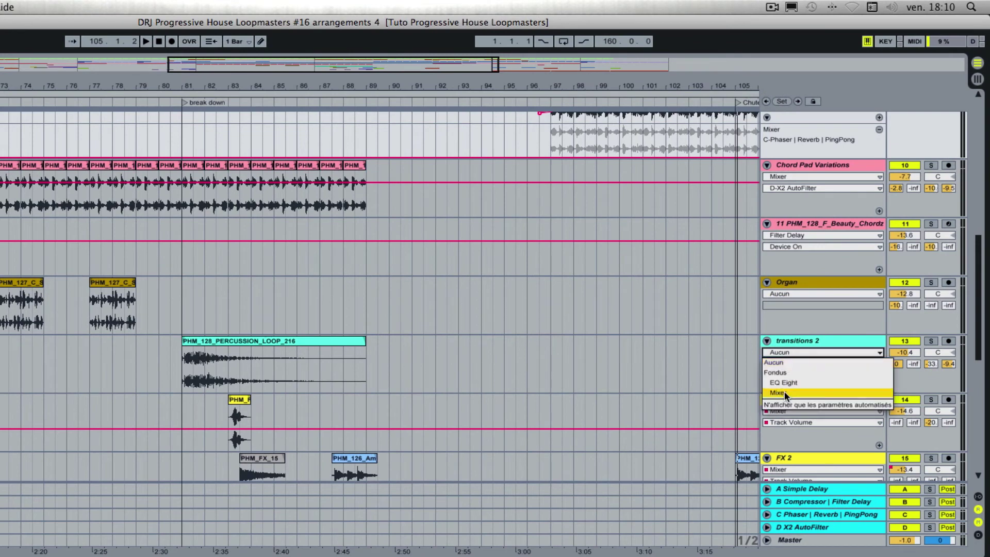
click(784, 391)
click(788, 363)
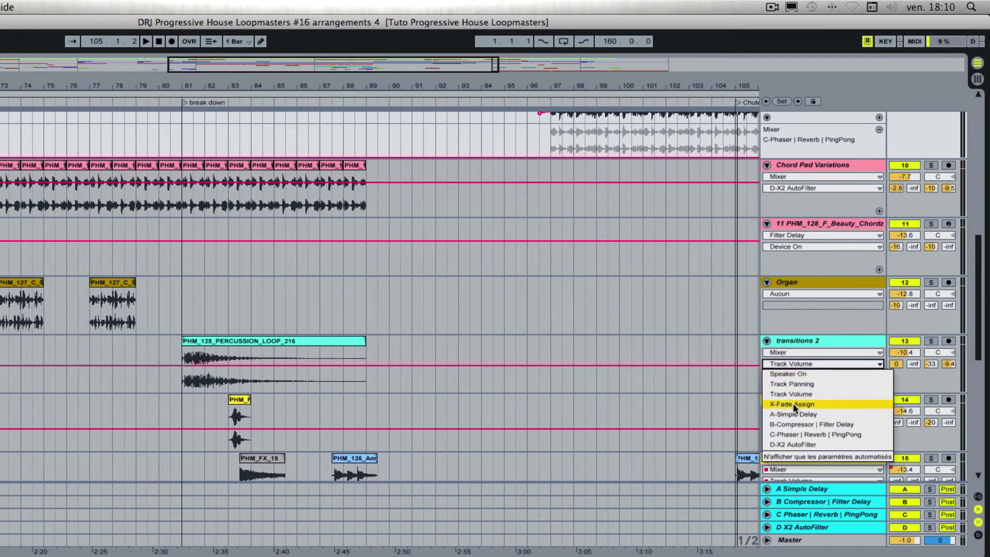
click(788, 394)
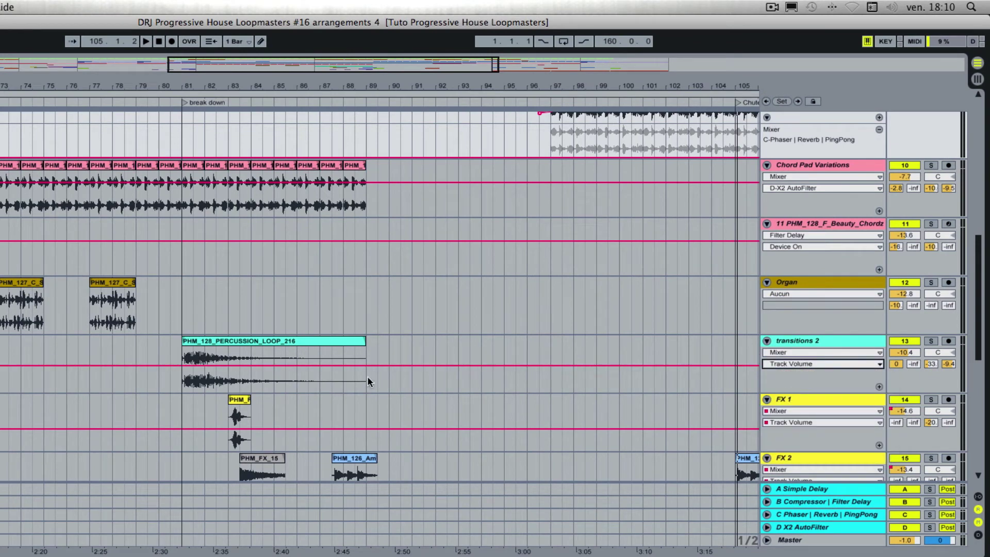
Lower the transitions 2 volume to -21 dB just before the break down and ramp it back up to -10.4 dB at bar 89.
click(163, 367)
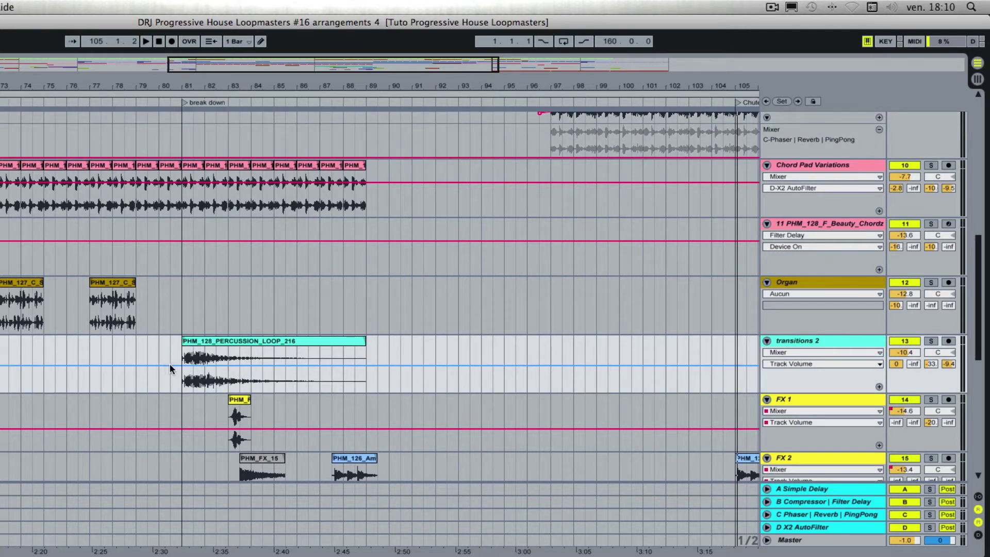
click(170, 365)
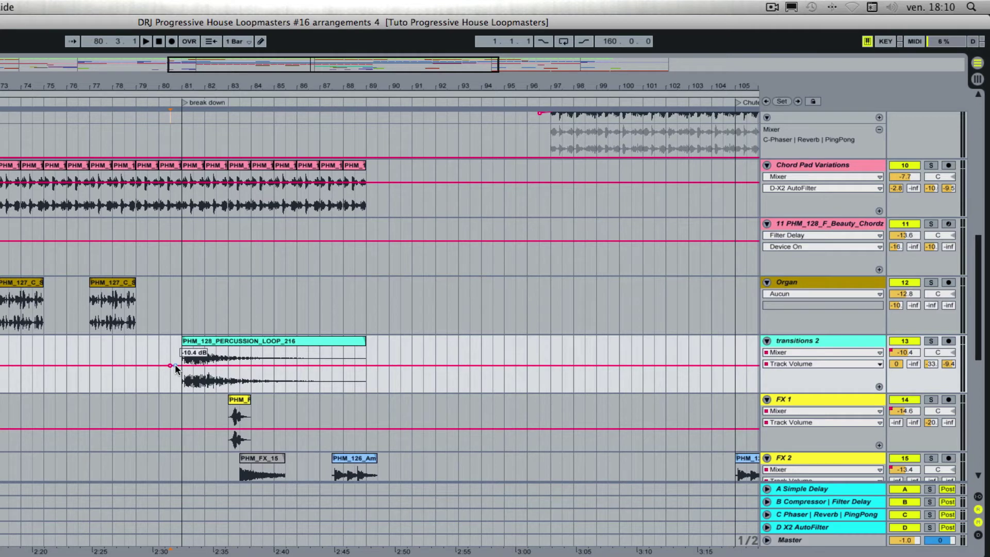
drag(176, 367, 176, 376)
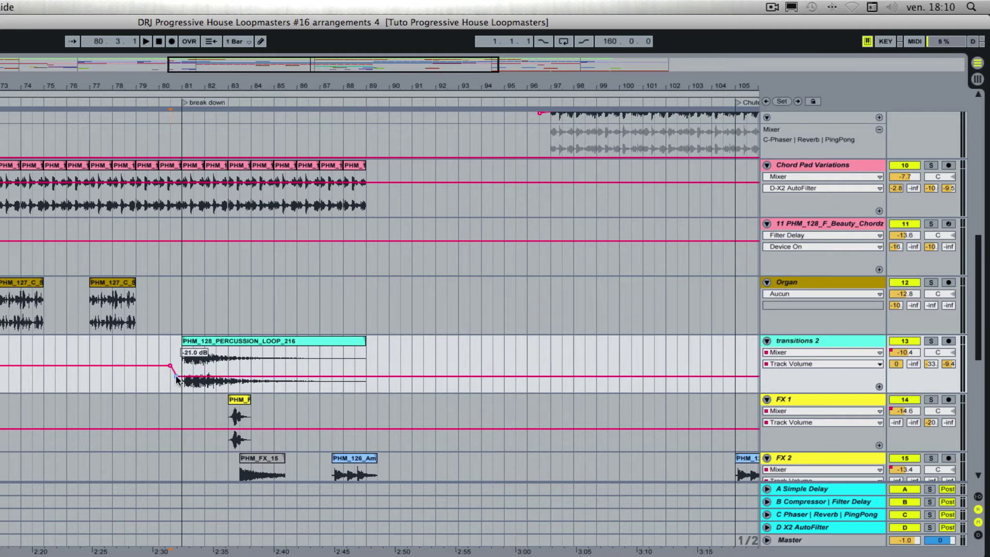
click(366, 375)
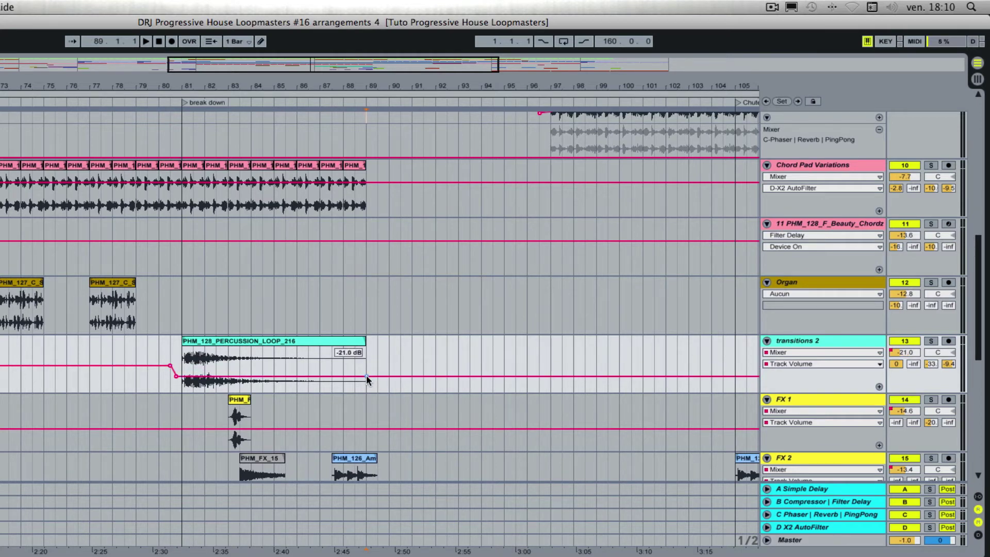
drag(366, 375, 367, 363)
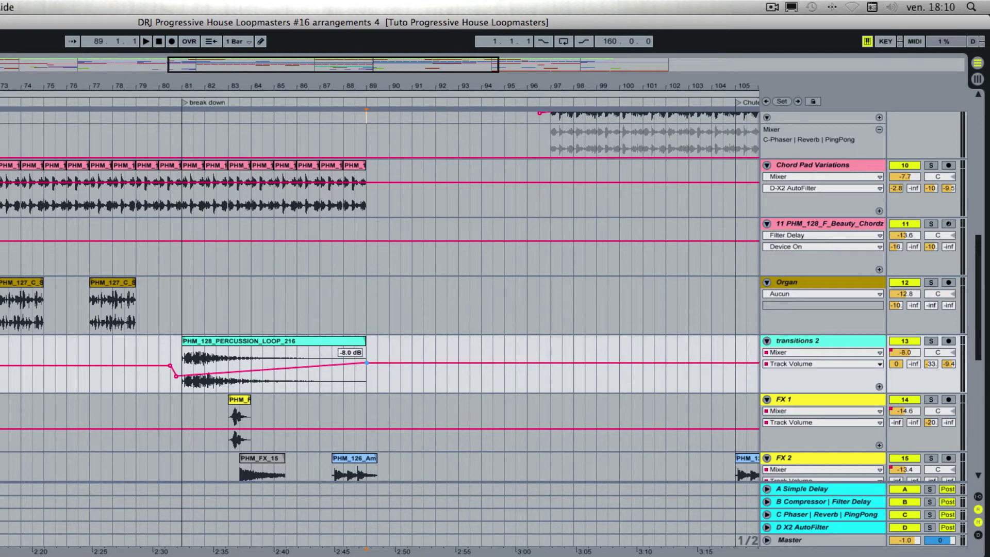
drag(366, 362, 367, 366)
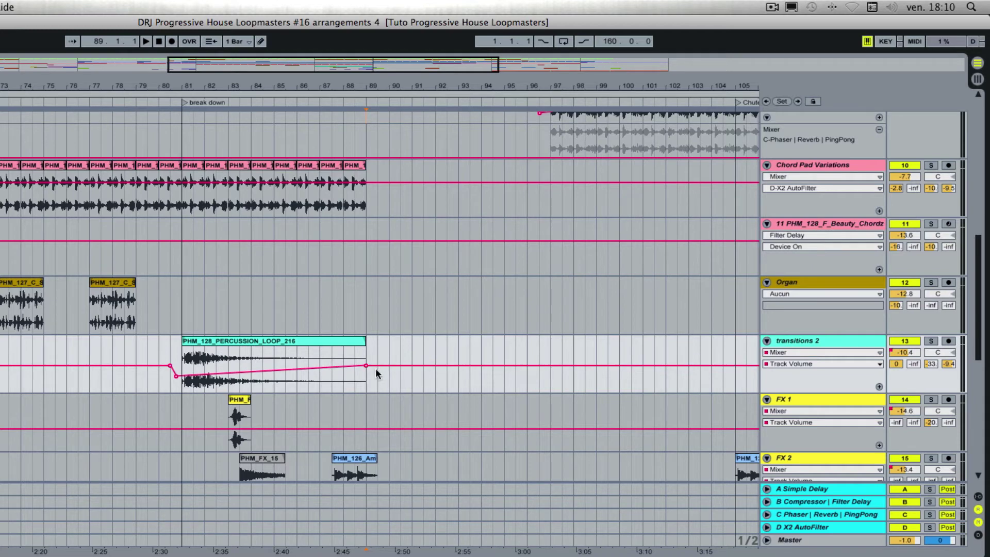
Solo the transitions 2 track and listen to its volume ramp from about bar 80.
click(930, 341)
click(156, 108)
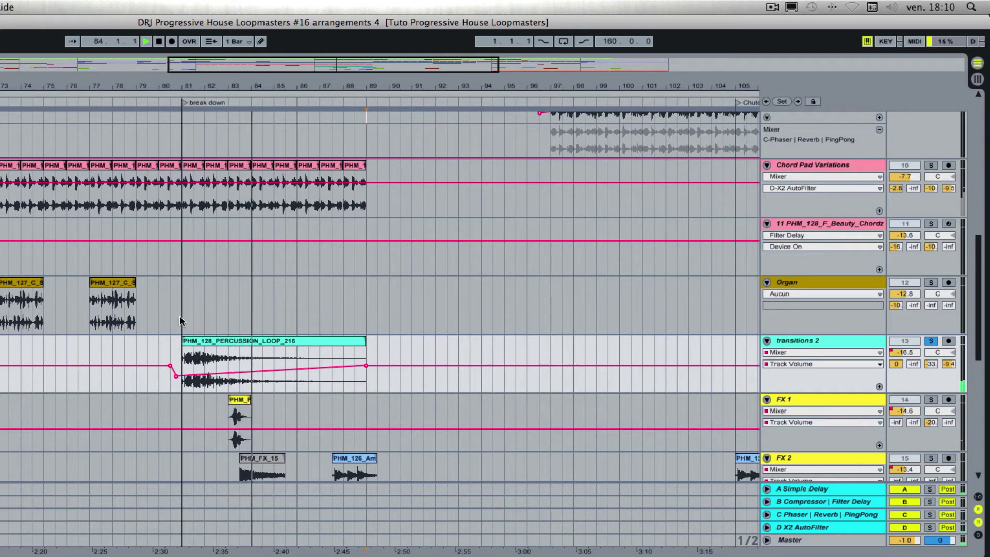
key(space)
Lower the FX 1 volume from just before bar 83 to about -25 dB at bar 84 and listen to it soloed from the break down.
click(223, 430)
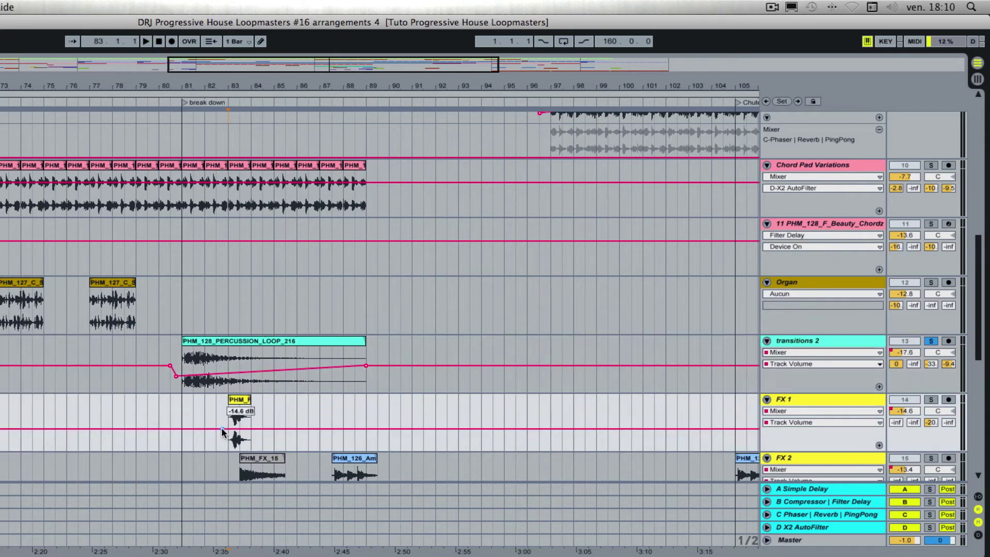
drag(251, 429, 251, 438)
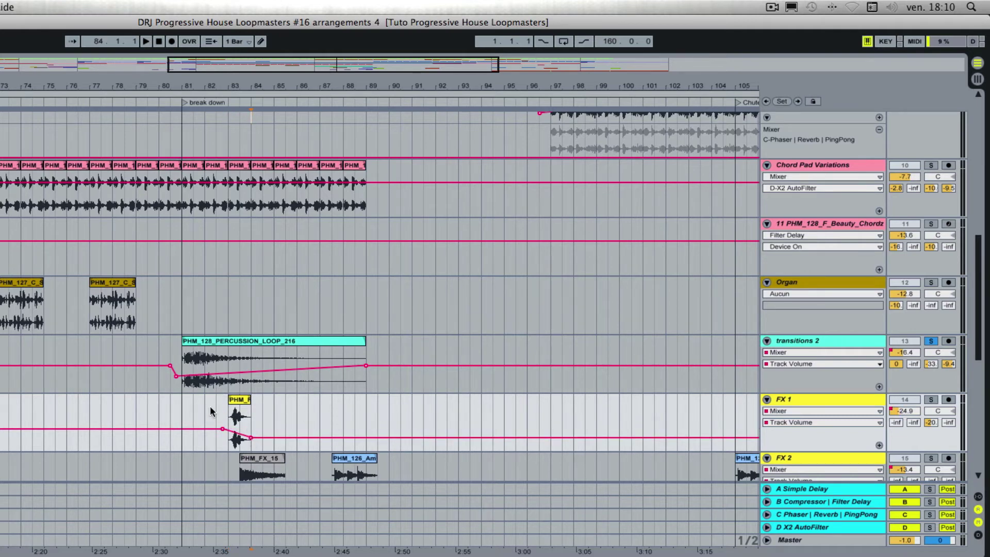
scroll(210, 411, down, 3)
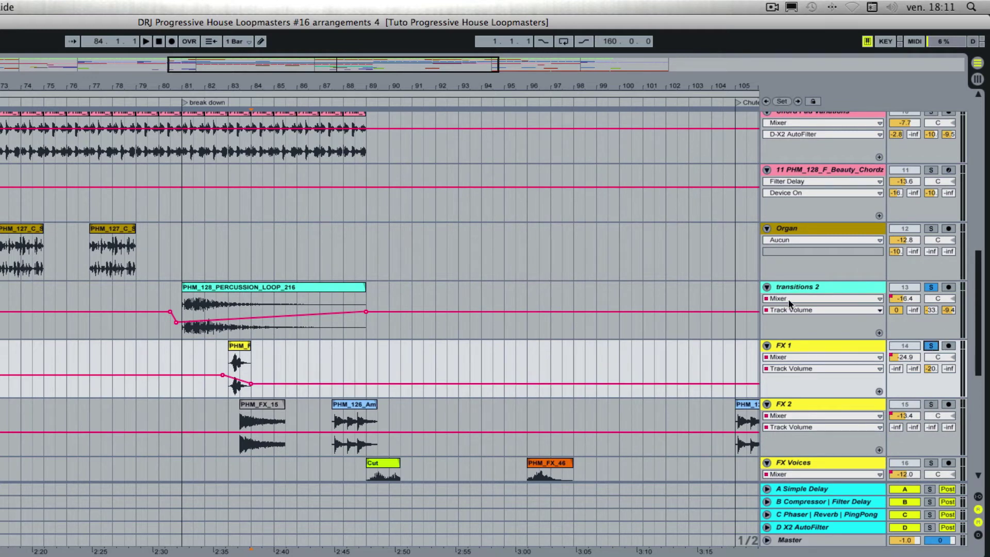
click(184, 173)
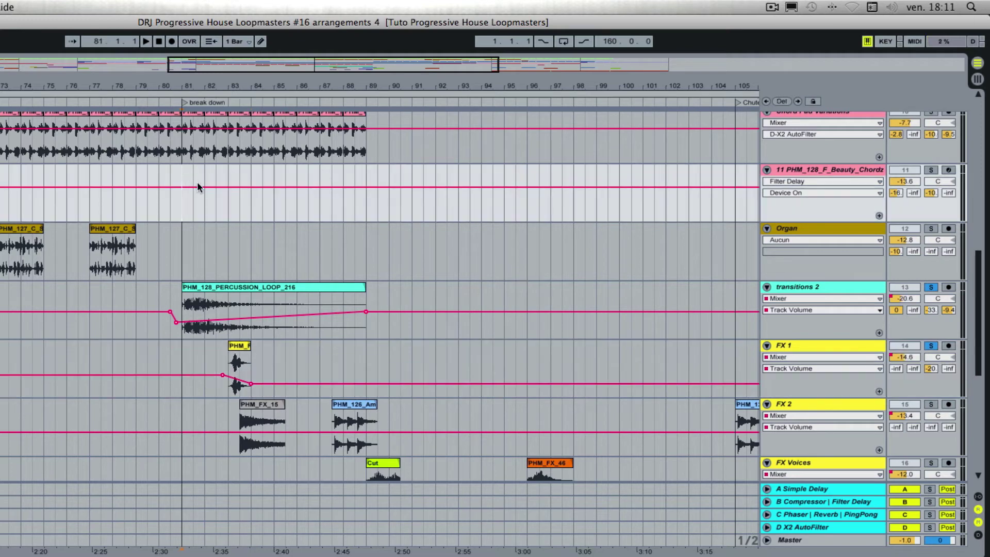
key(space)
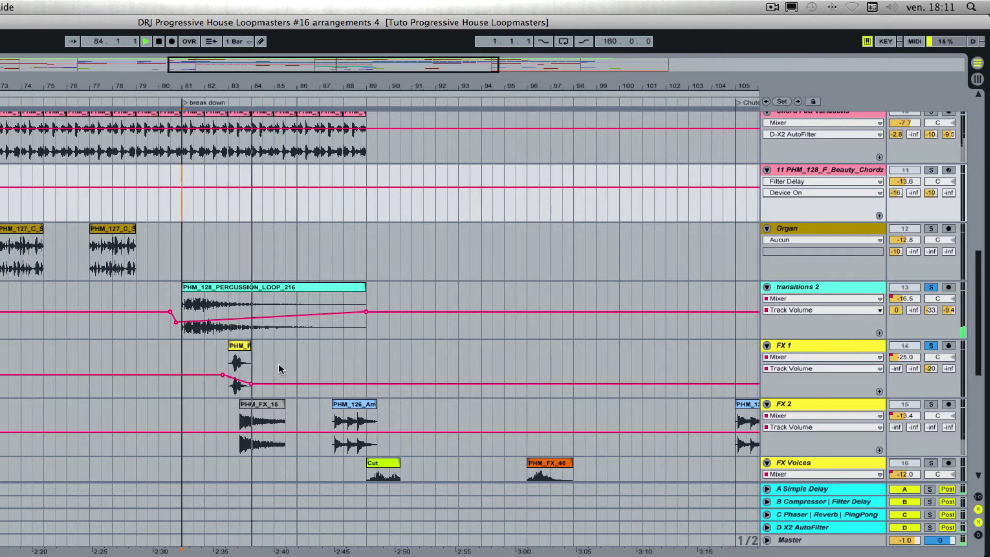
key(space)
With FX 2 soloed, drop its volume to -41 dB just before the PHM_FX_15 clip and ramp it up to -9.0 dB past bar 89.
scroll(361, 366, down, 2)
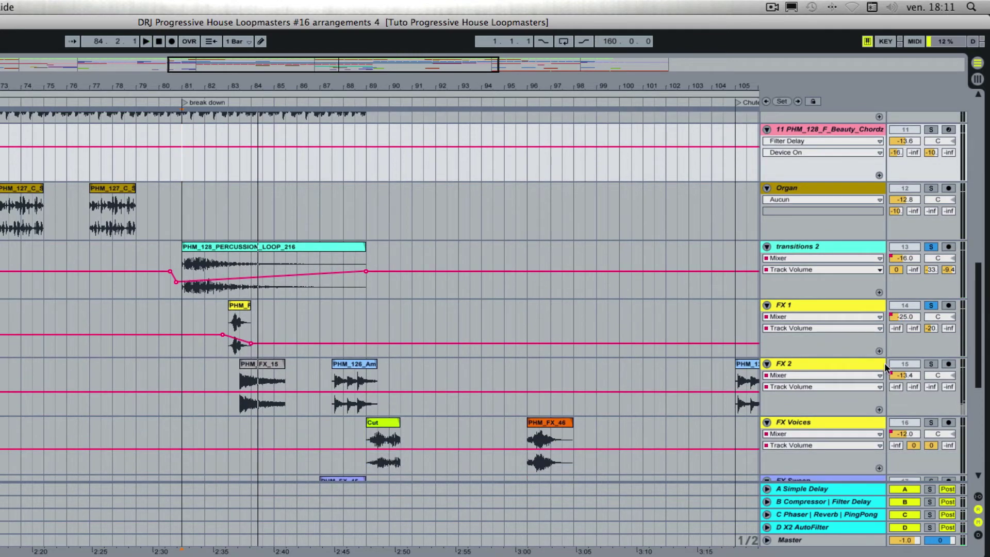
click(931, 364)
scroll(231, 406, right, 2)
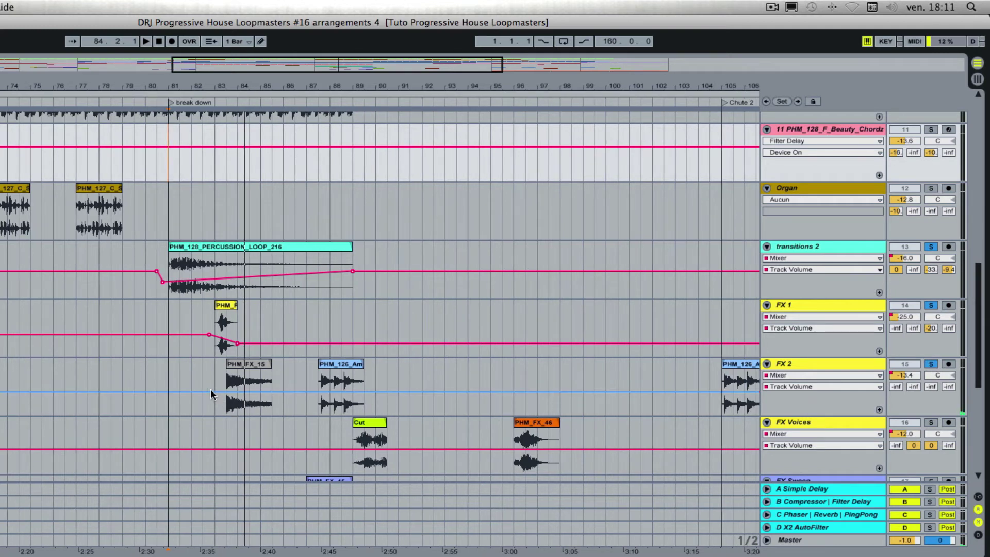
drag(215, 392, 216, 407)
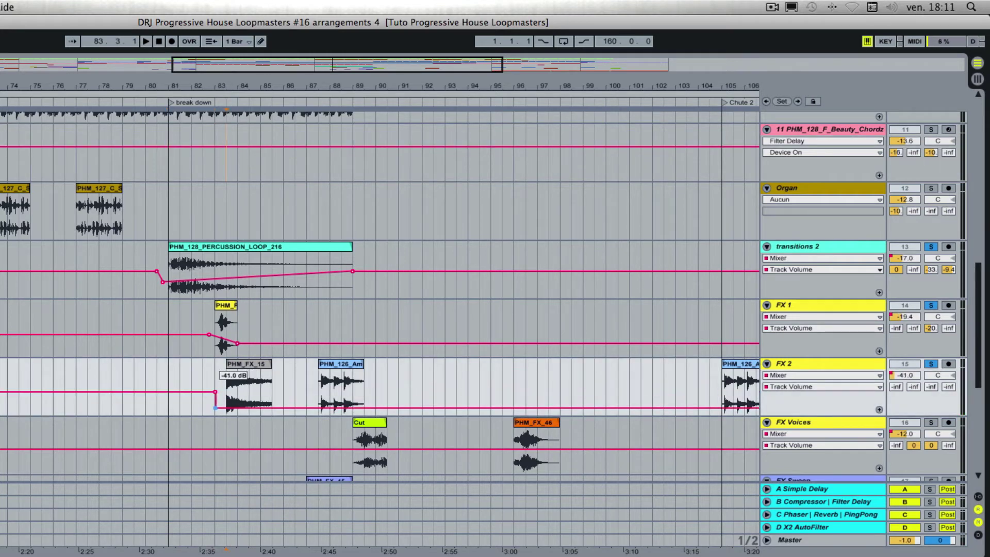
scroll(289, 401, right, 5)
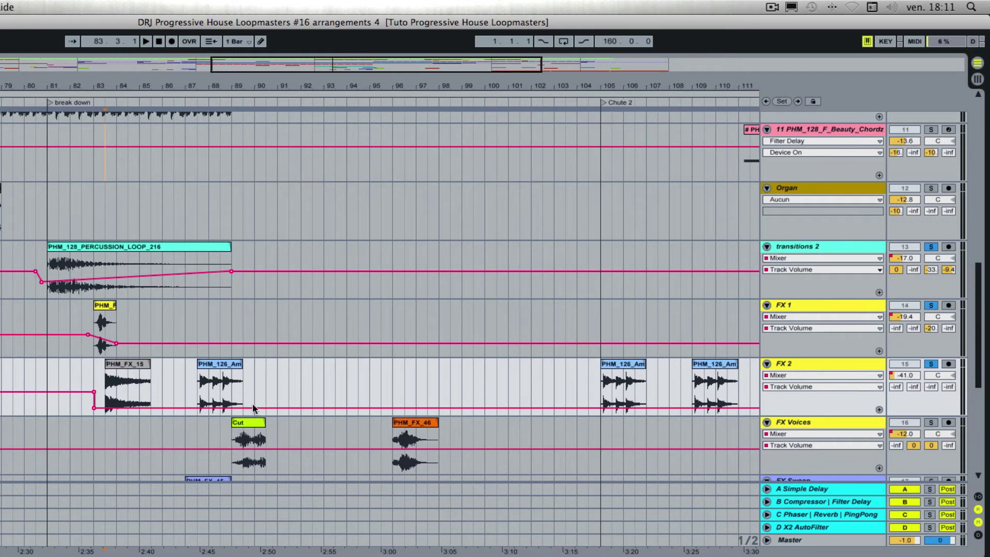
click(251, 407)
drag(252, 407, 243, 387)
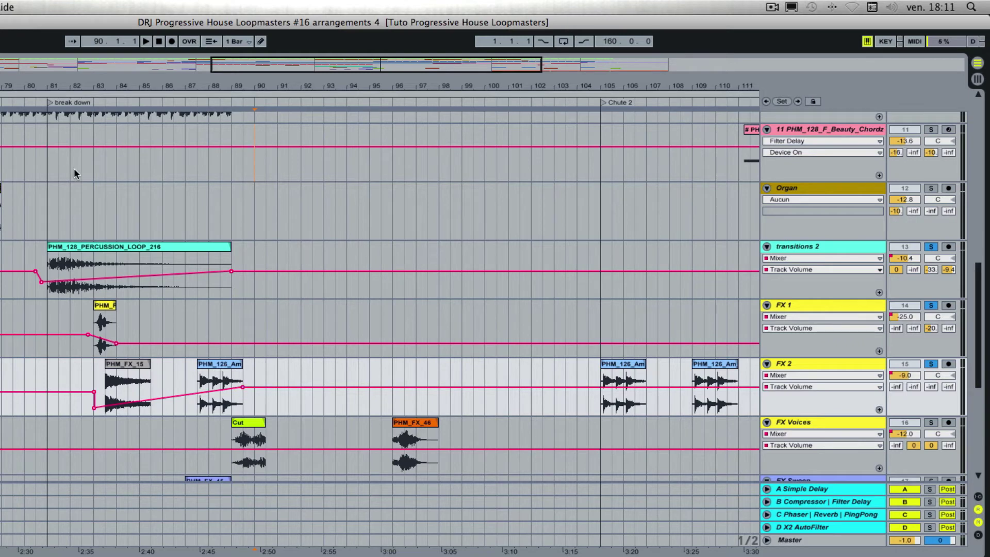
Listen to the soloed transitions and FX tracks from the start of the break down to bar 89.
click(46, 160)
click(45, 117)
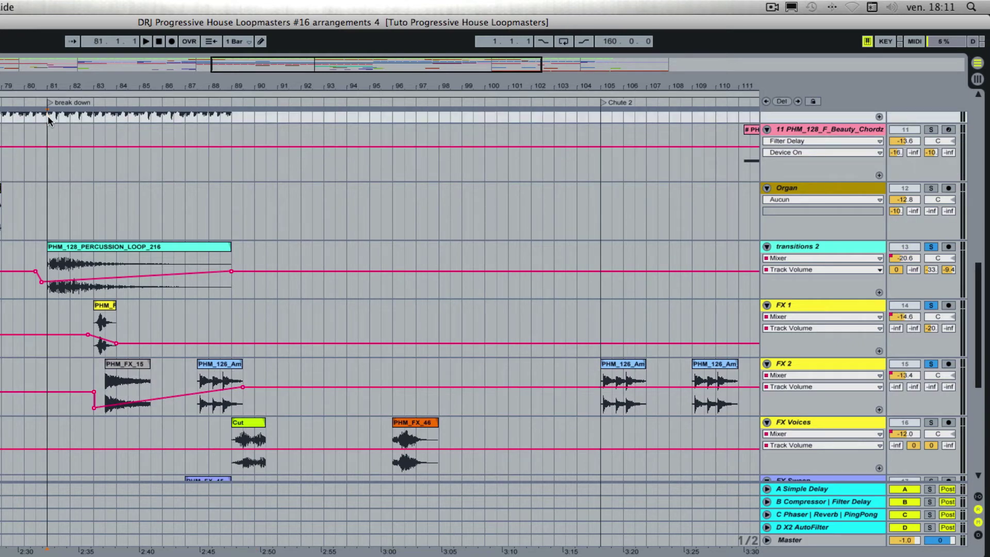
key(space)
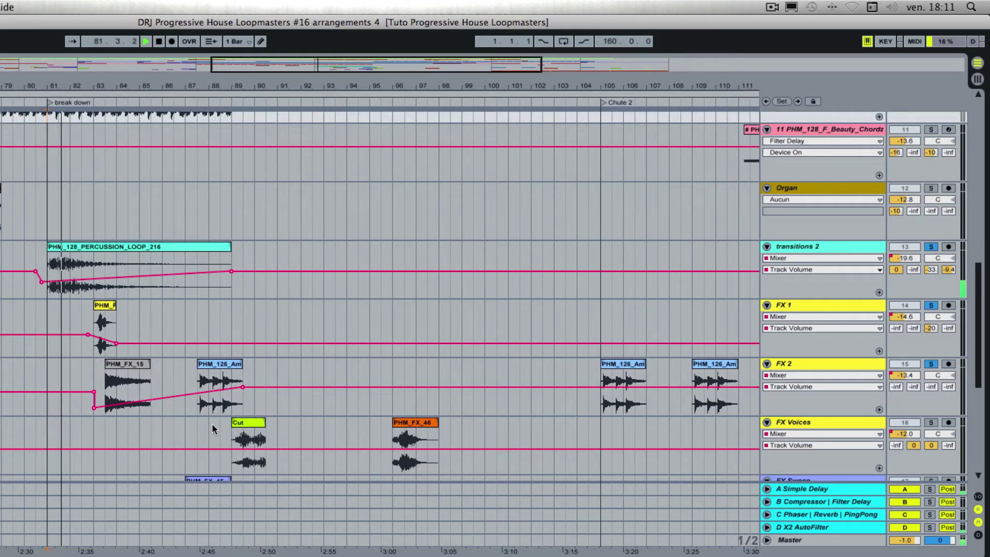
scroll(212, 423, down, 2)
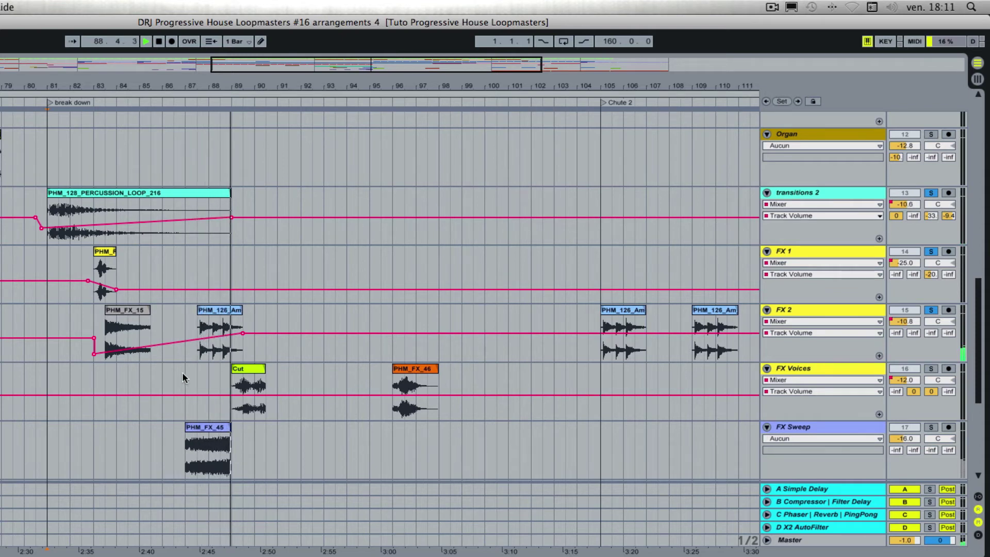
key(space)
Solo the FX Voices track and lower its volume from bar 88.3 into the start of the Cut clip at bar 89.
scroll(226, 373, down, 3)
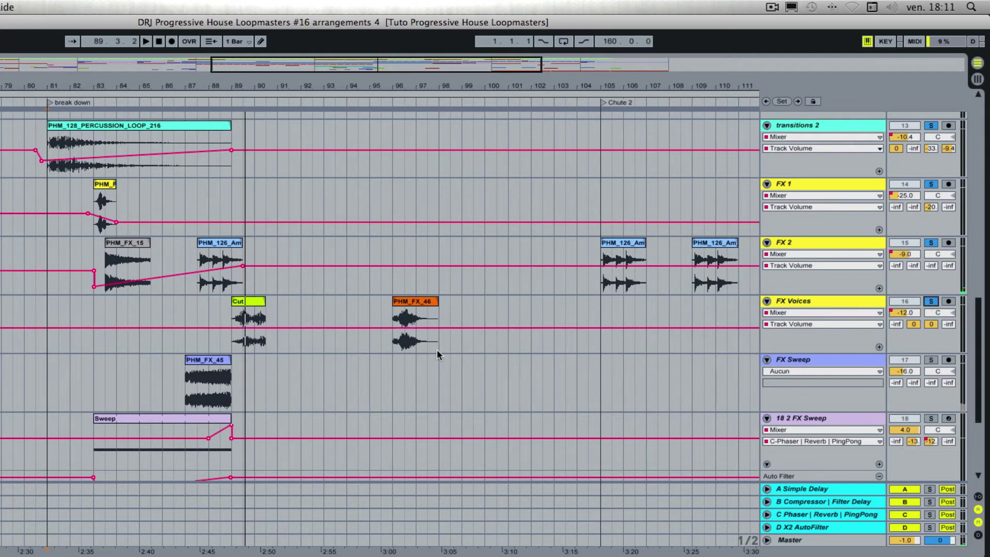
scroll(235, 330, down, 1)
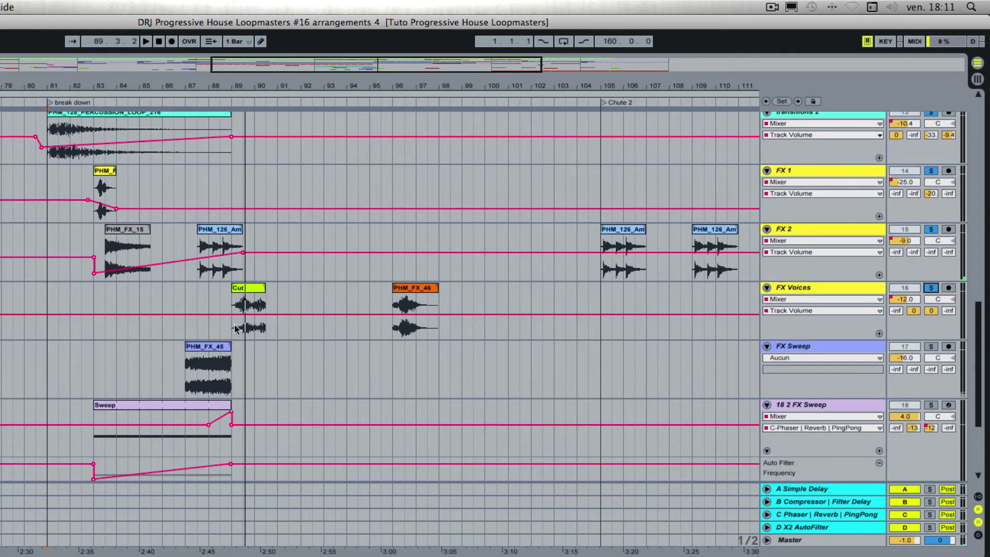
click(220, 312)
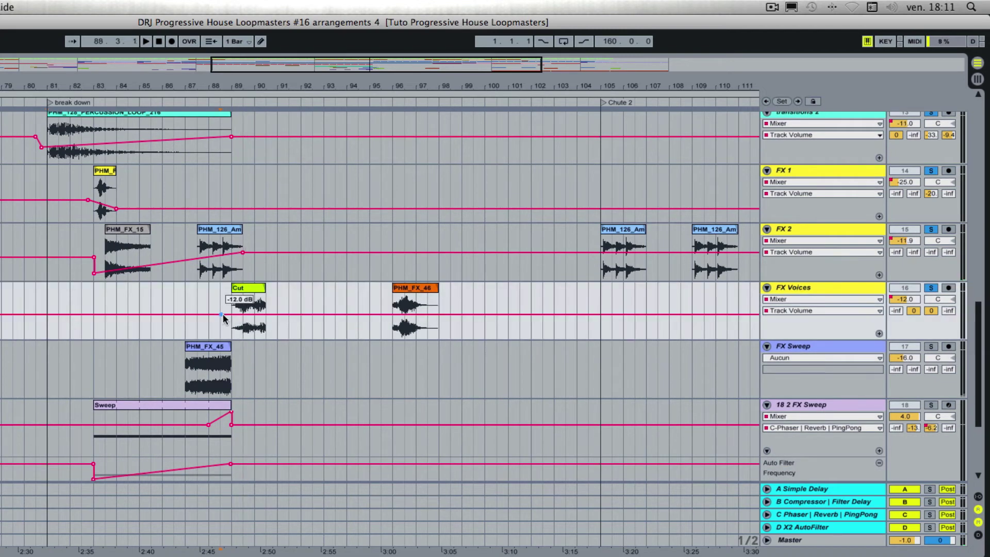
drag(233, 314, 235, 325)
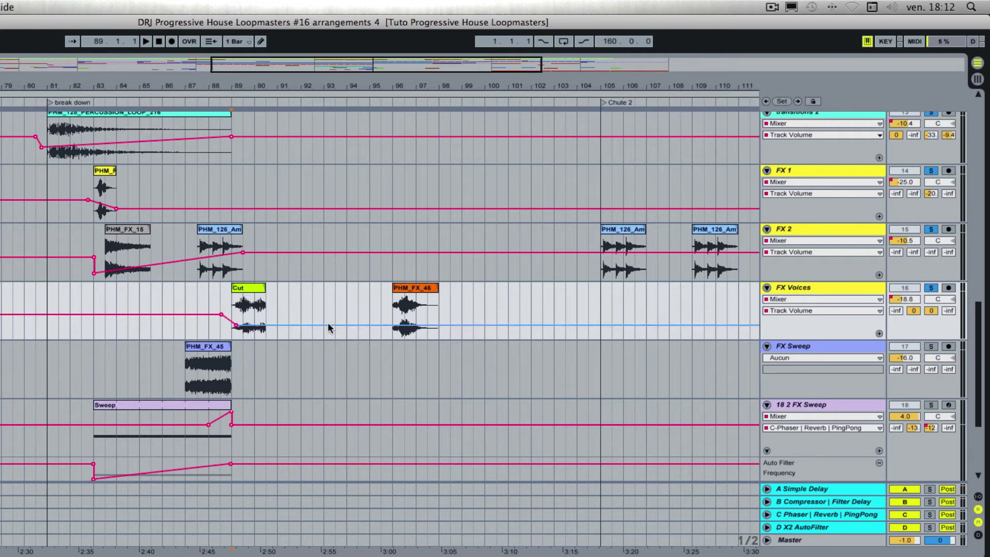
Ramp the FX Voices volume to -14.6 dB at bar 93, hold it until bar 95 and lower it to -24.0 dB under the PHM_FX_46 clip.
drag(327, 323, 323, 317)
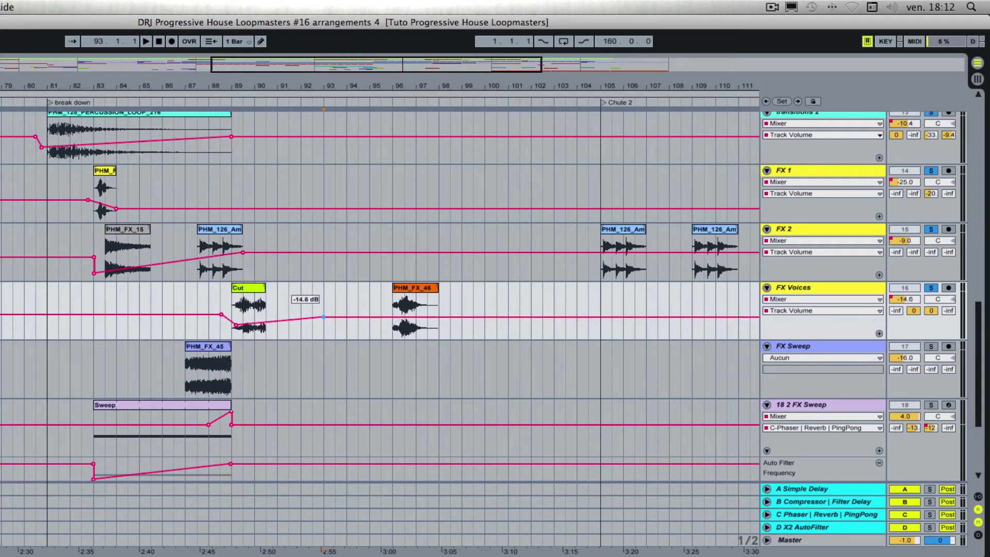
double_click(368, 317)
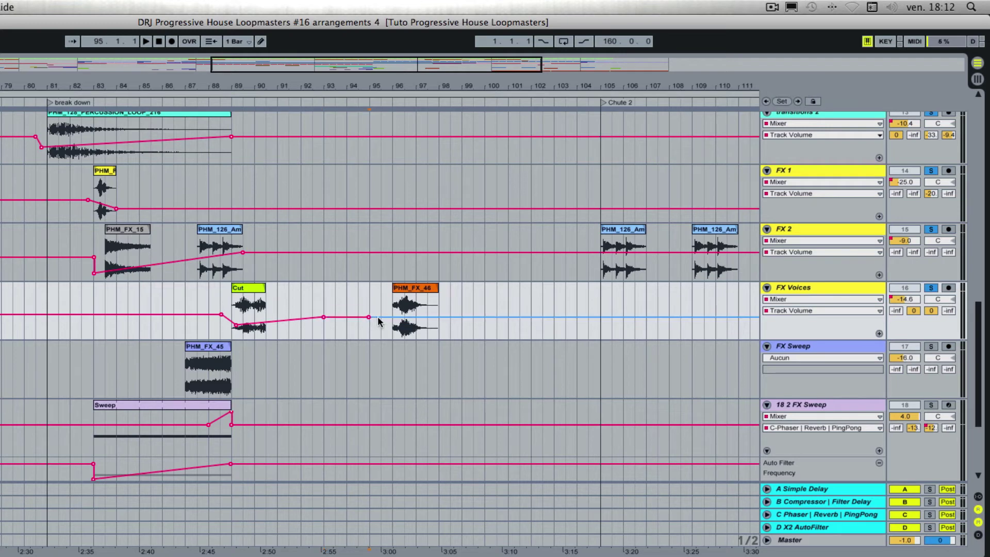
drag(383, 317, 423, 325)
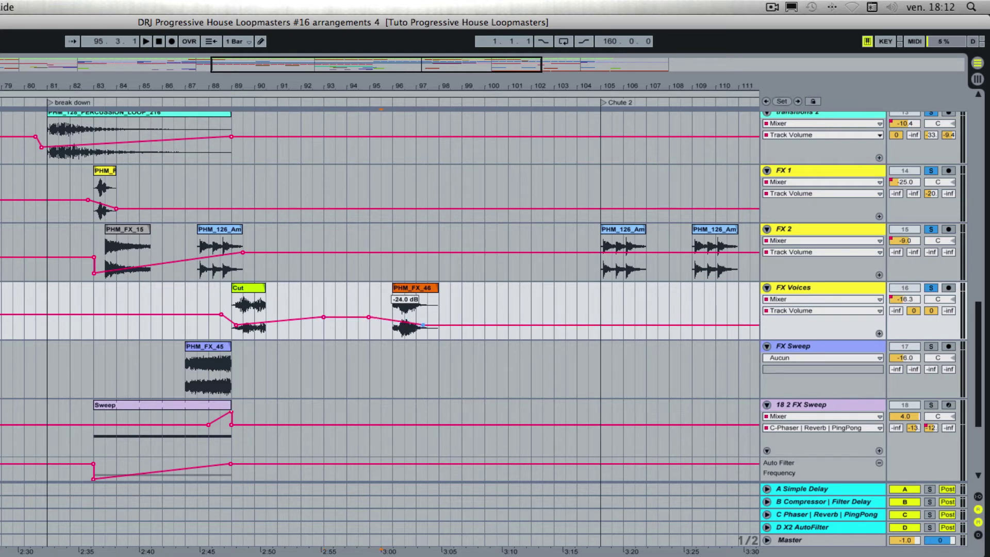
Copy the Cut clip from bar 89 to bar 104 on the FX Voices track, just before Chute 2.
scroll(430, 323, right, 3)
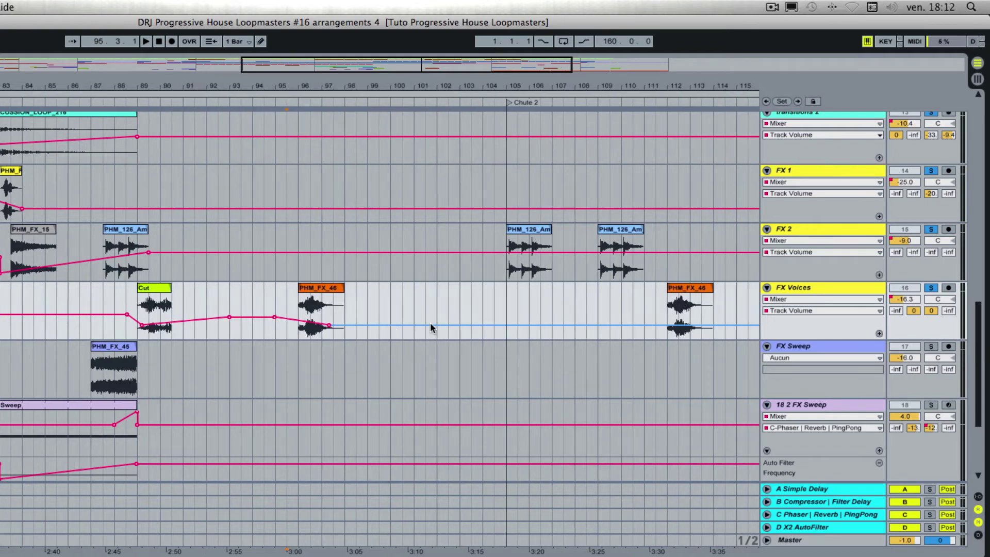
scroll(430, 323, up, 5)
scroll(430, 322, down, 3)
scroll(430, 322, down, 3)
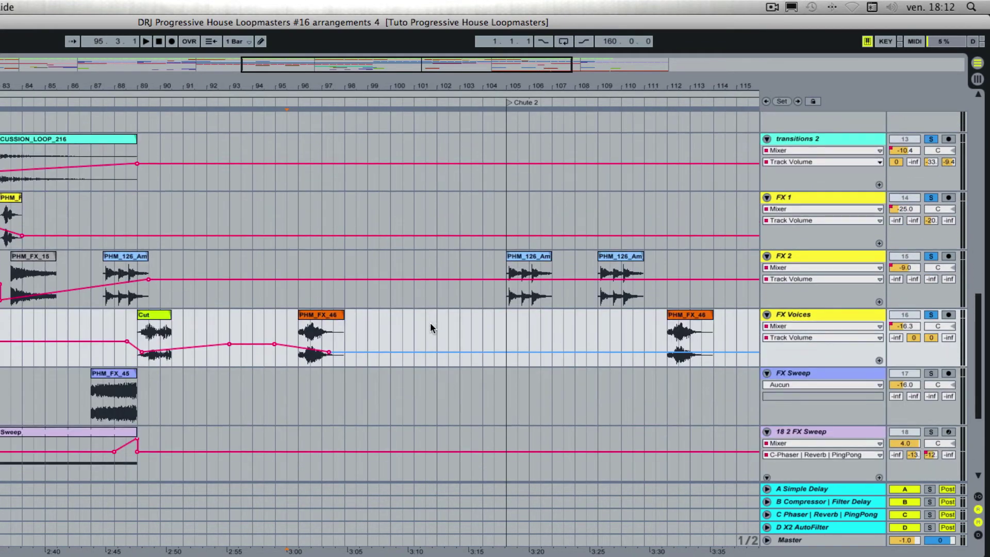
click(162, 316)
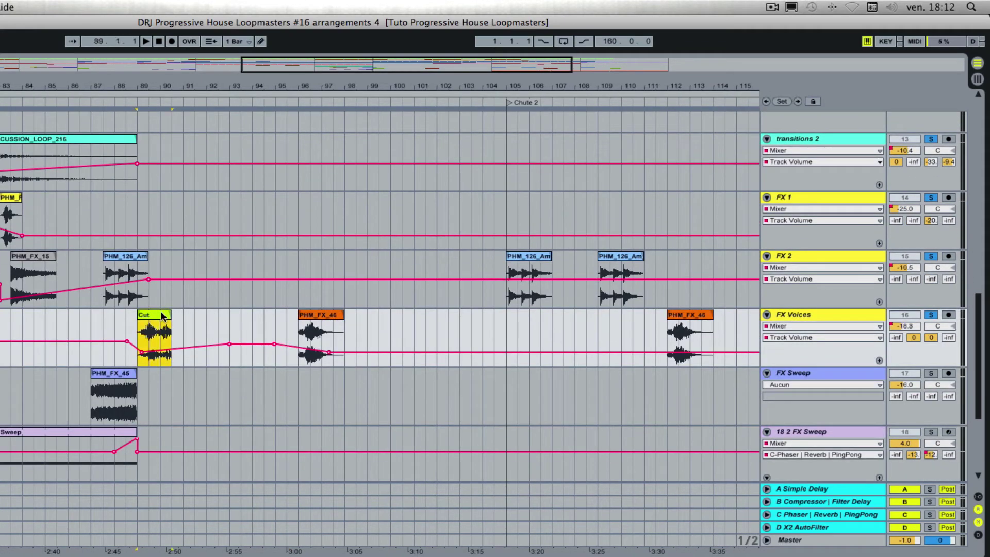
drag(162, 316, 508, 324)
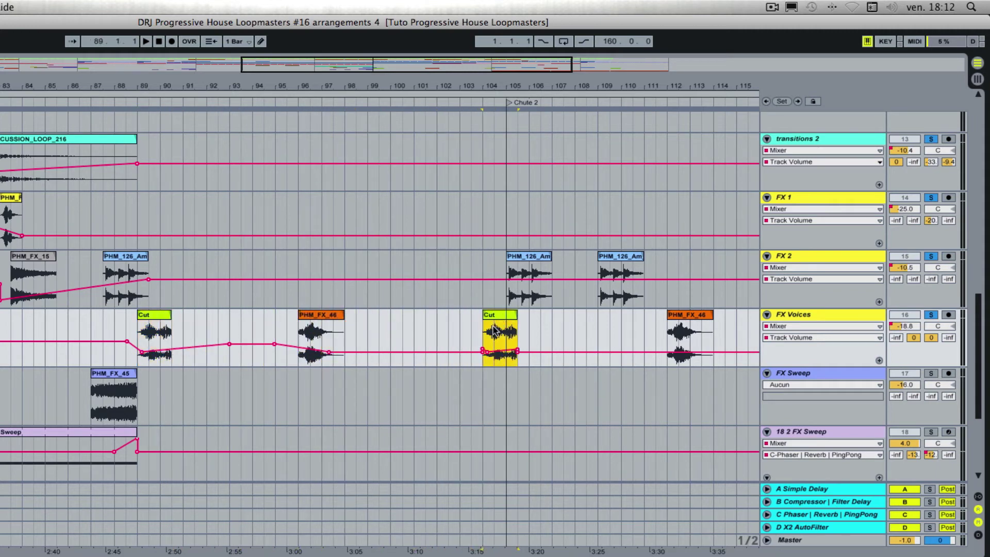
Remove the copied clip's extra volume points and reshape the FX Voices curve to peak at bar 104 and dip just after bar 105.
drag(483, 352, 518, 353)
click(518, 350)
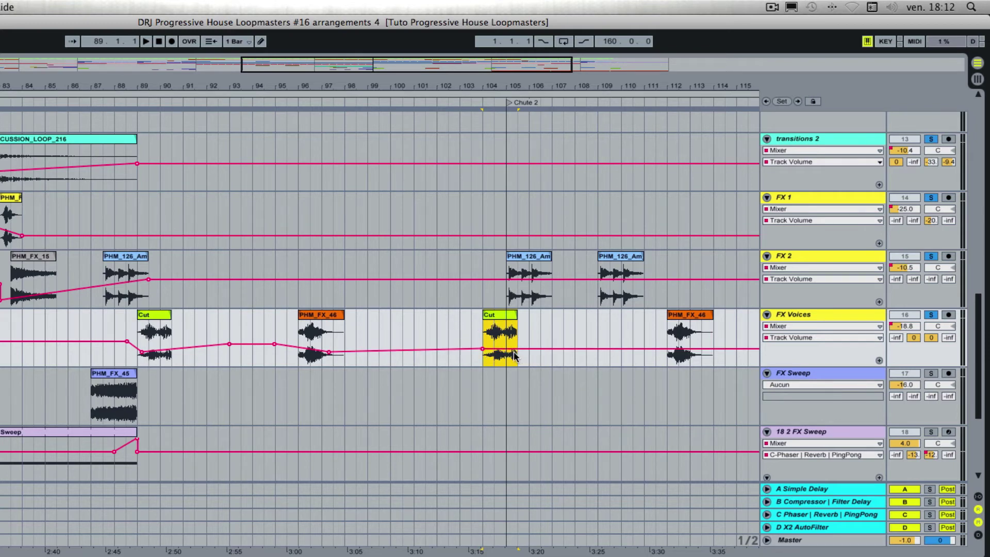
scroll(492, 356, left, 3)
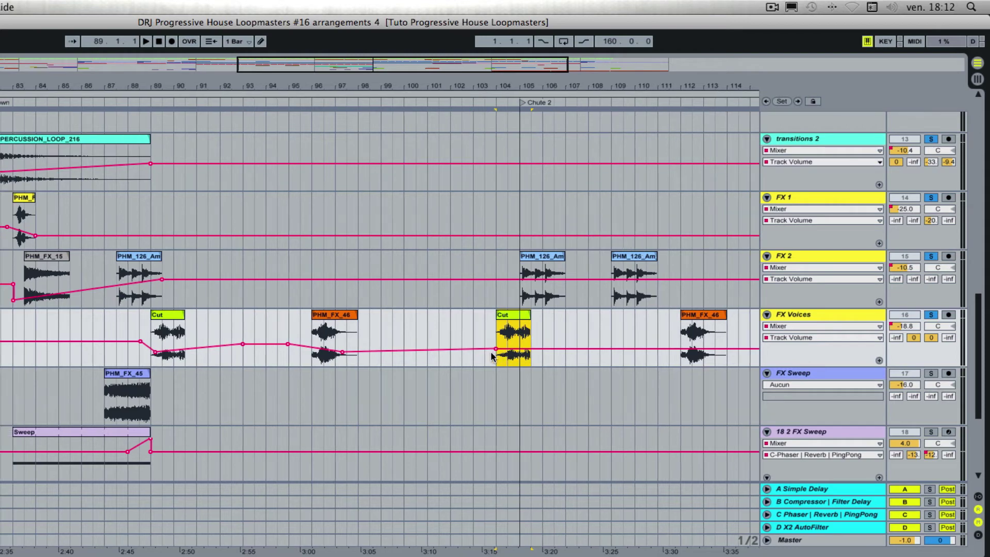
mouse_move(519, 353)
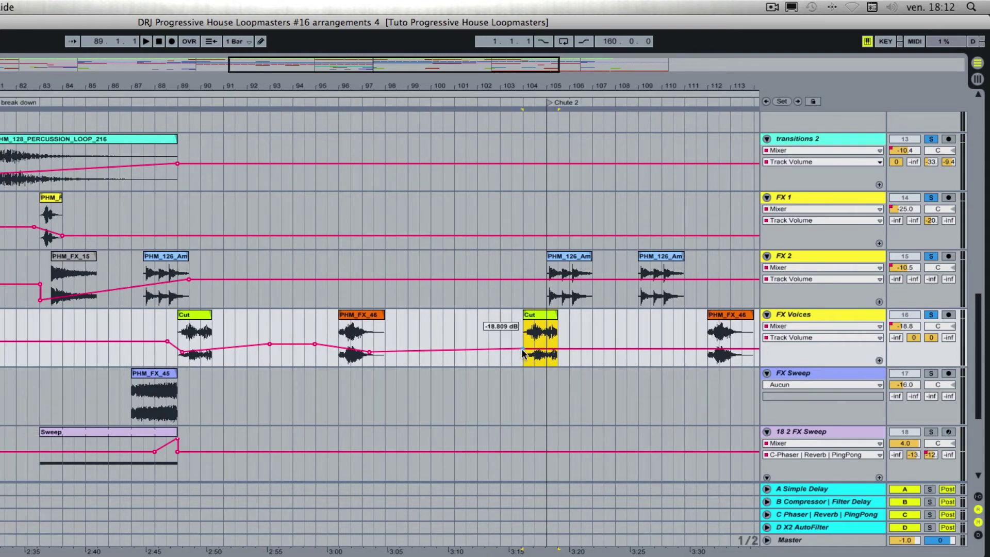
mouse_move(522, 350)
mouse_down()
mouse_move(525, 341)
mouse_move(550, 353)
mouse_up()
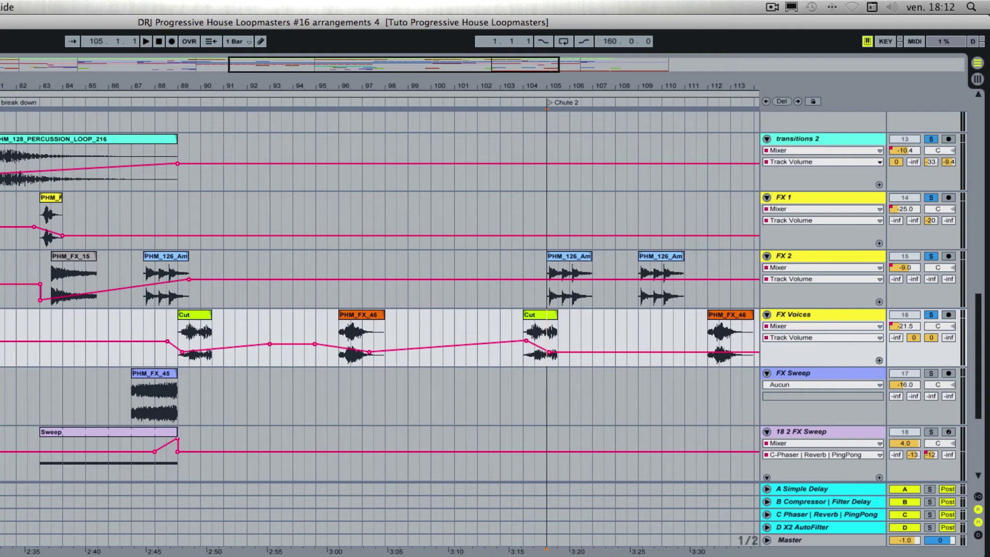
Shape the FX Voices volume to peak before bar 110, dip over the PHM_FX_46 clip at bar 112 and return to -13.0 dB after Reprise 2 starts.
scroll(698, 371, right, 5)
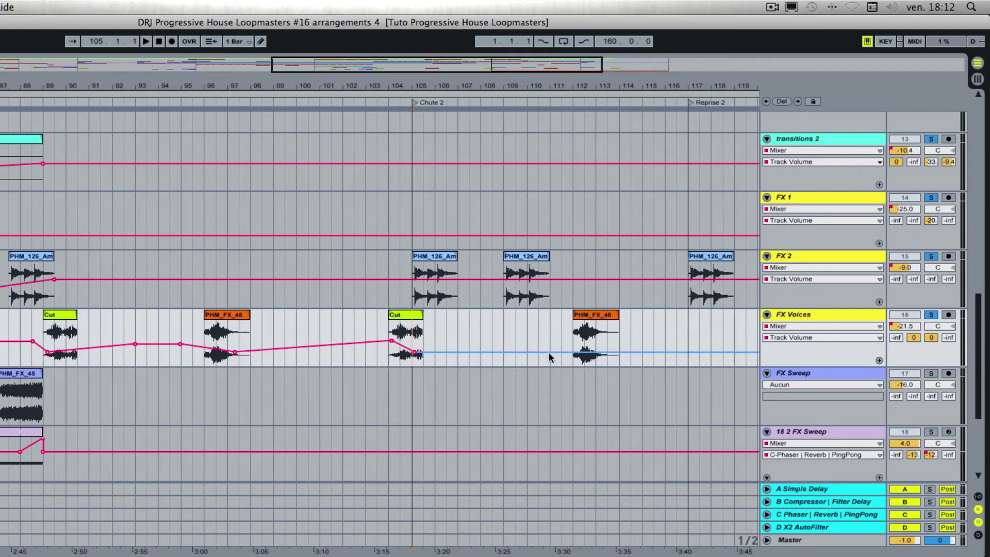
drag(520, 353, 602, 348)
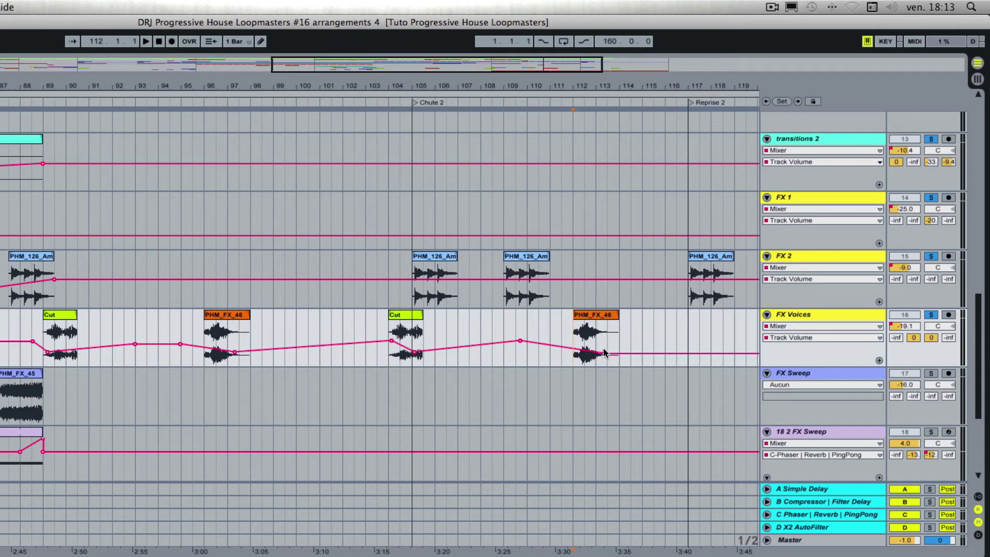
scroll(602, 347, right, 5)
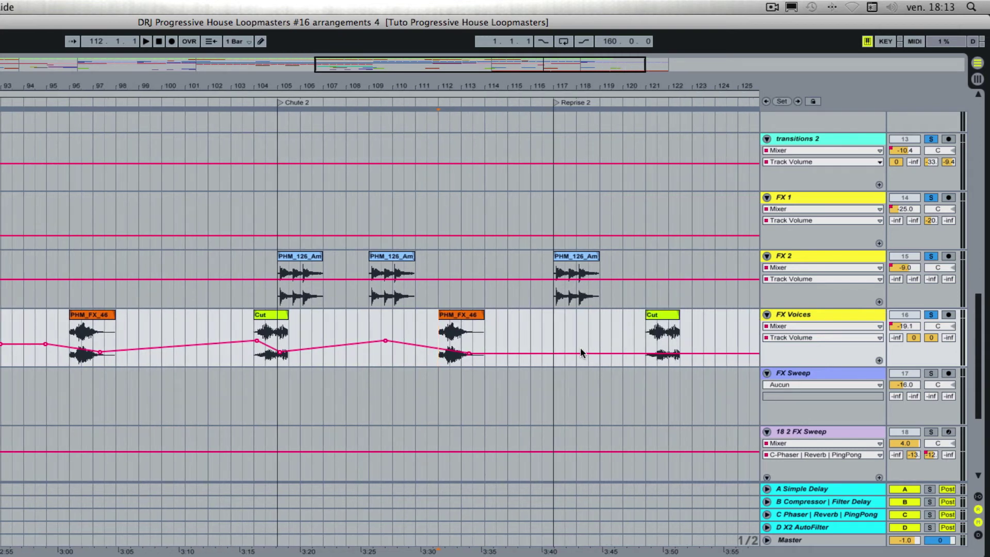
click(588, 353)
drag(588, 353, 590, 342)
Hold the FX Voices volume until just before bar 121, dip it over the Cut clip and raise it to -12.0 dB just after bar 124.
scroll(589, 342, right, 5)
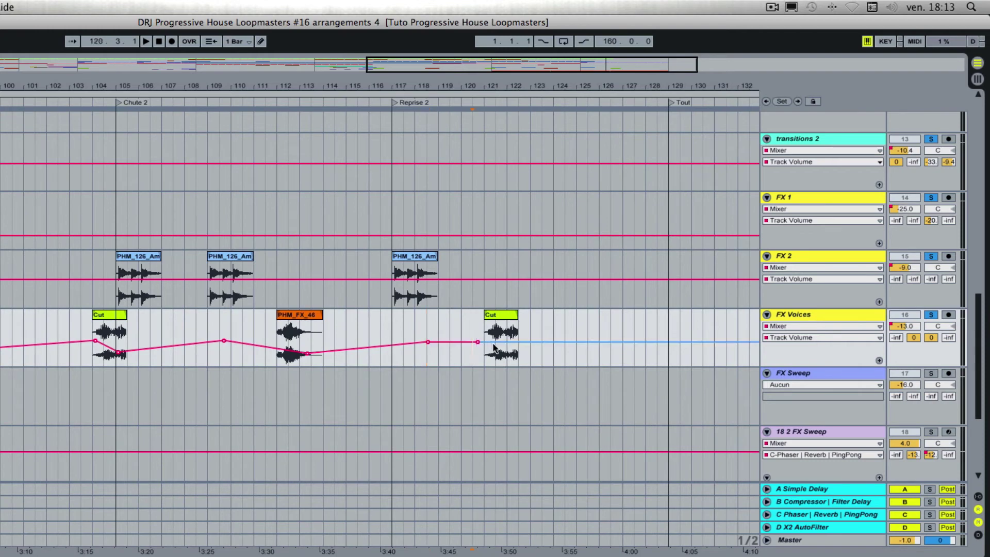
drag(497, 342, 493, 351)
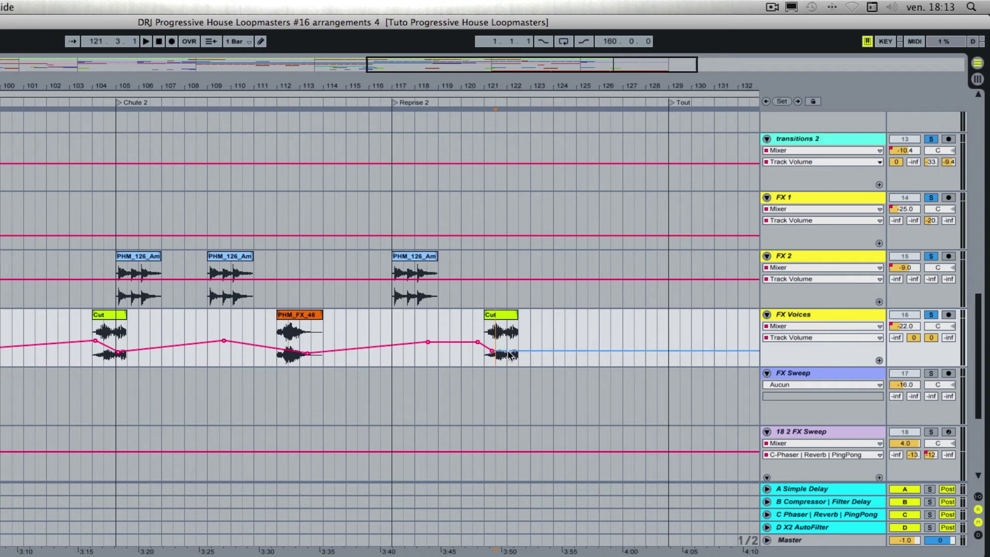
drag(555, 351, 560, 341)
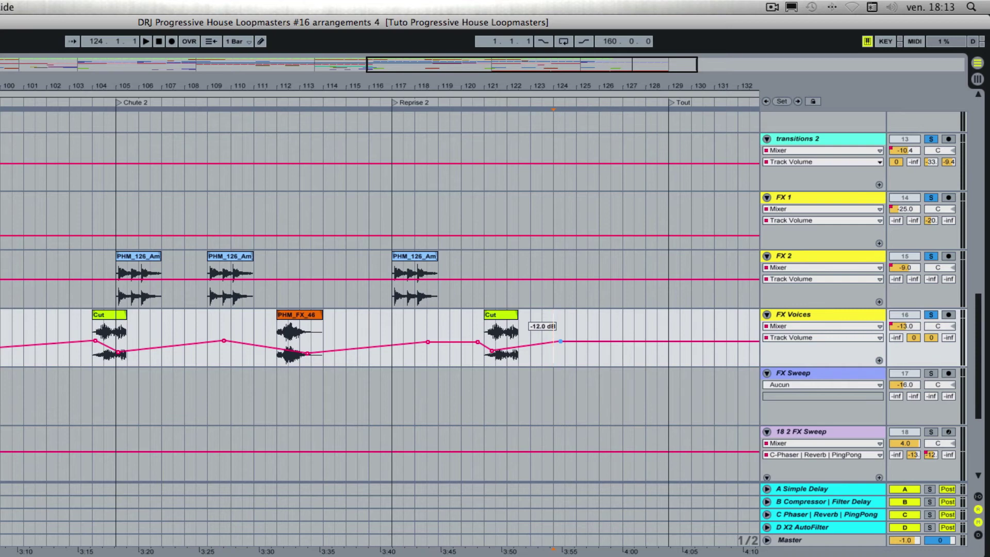
scroll(482, 317, left, 5)
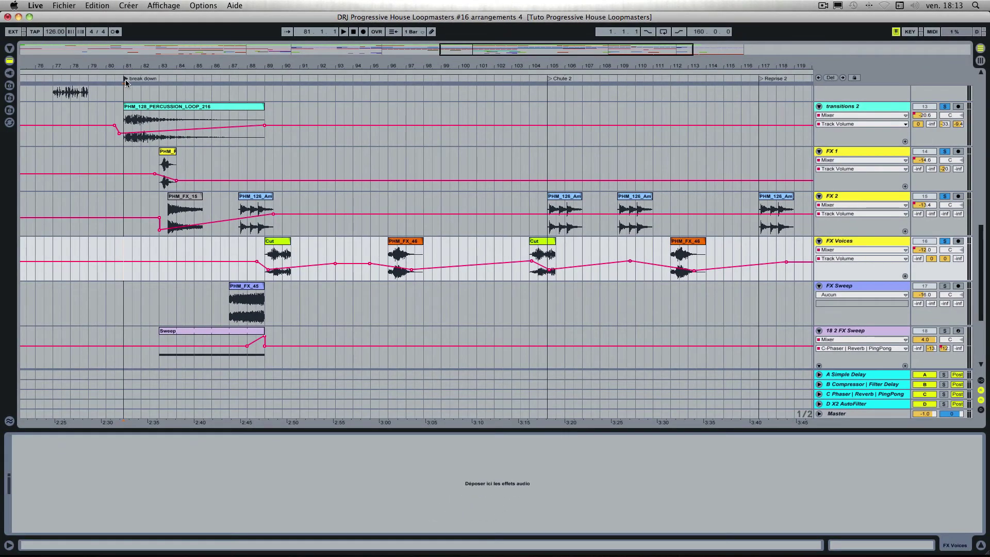
Play the arrangement from break down into Chute 2 and slightly lower the FX Voices volume point at the Cut clip near bar 104.
click(125, 80)
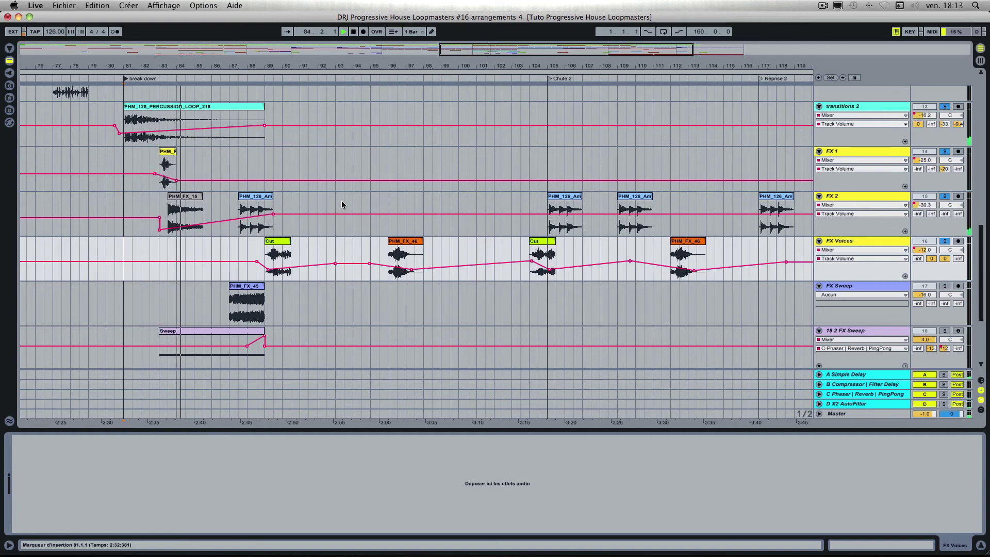
scroll(341, 202, up, 3)
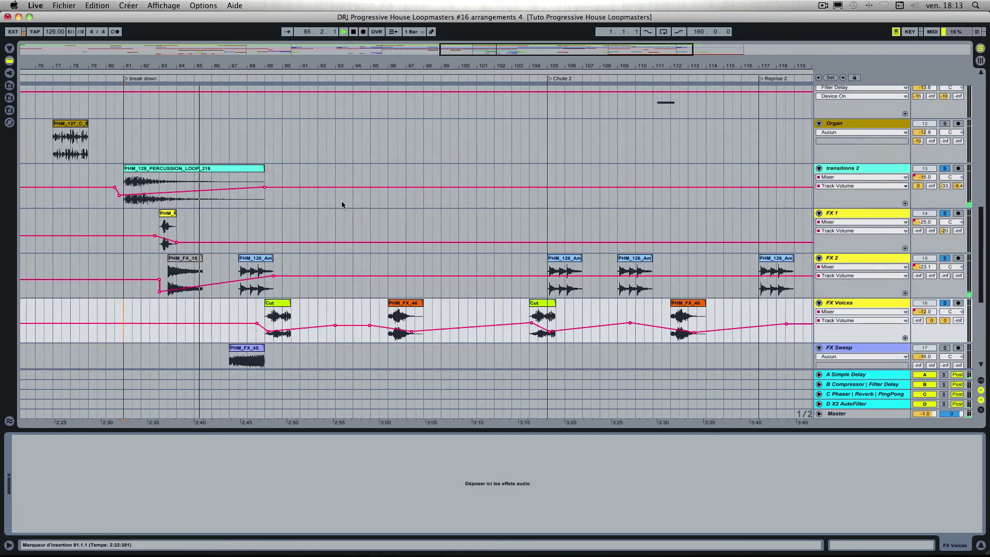
scroll(341, 202, down, 1)
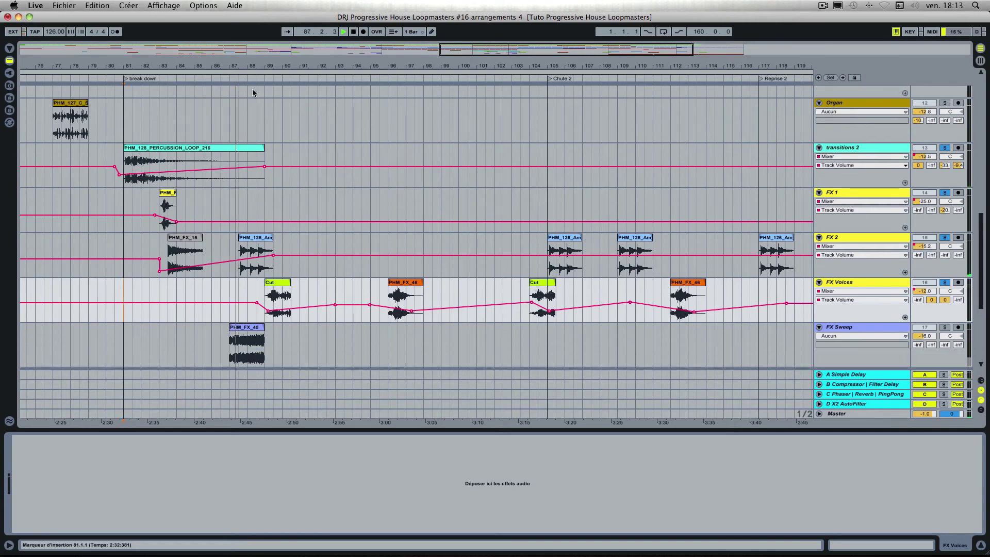
click(382, 79)
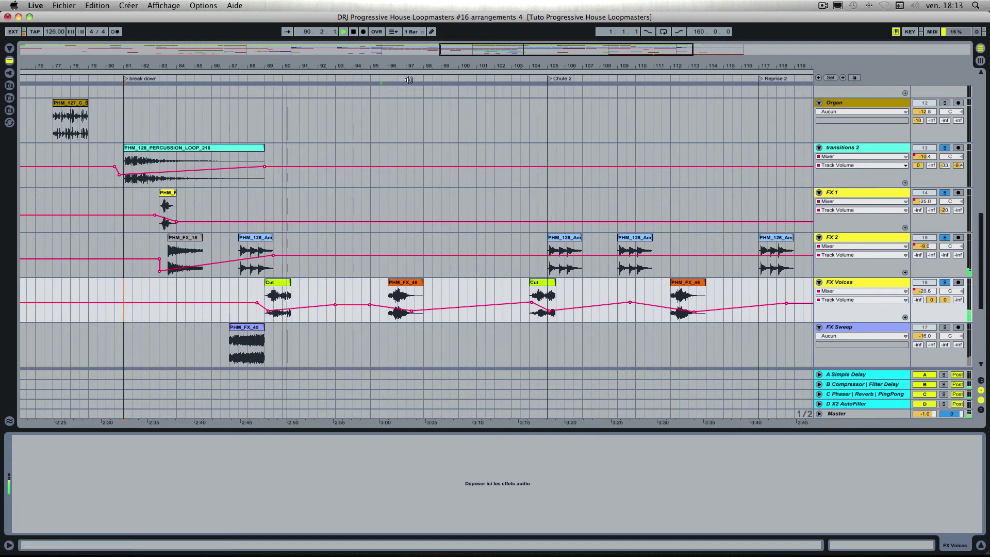
click(524, 78)
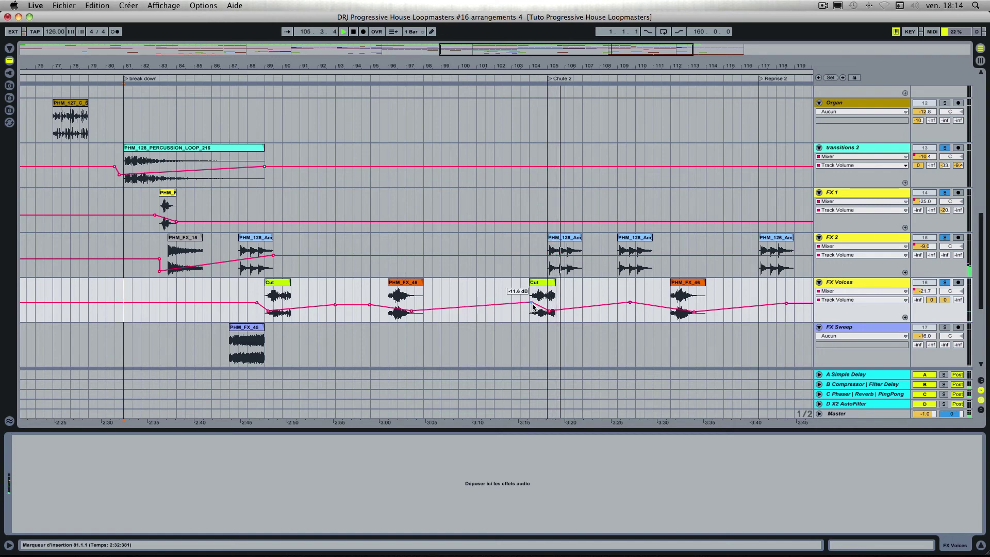
drag(531, 304, 531, 306)
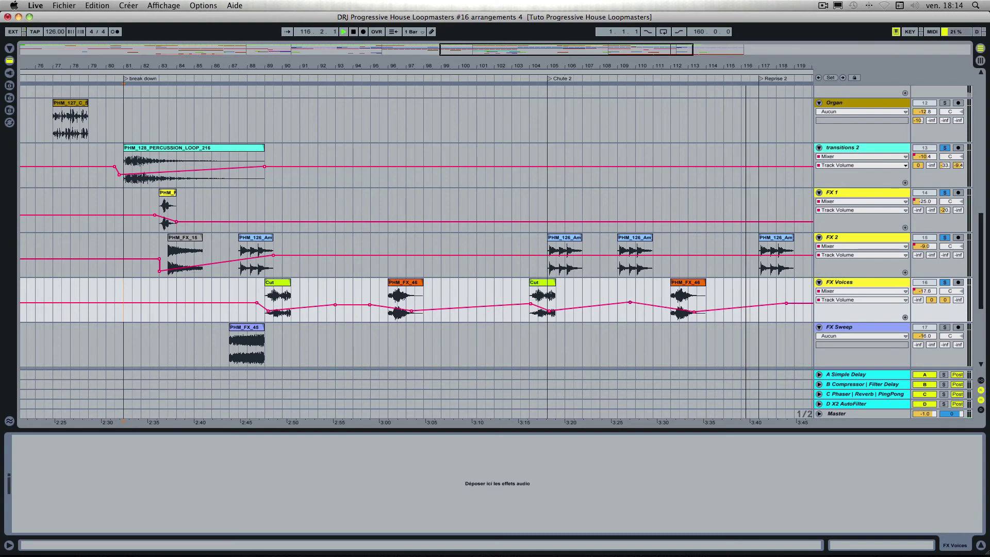
key(space)
Listen to the drum, bass and melody tracks from break down, and again from the Intermédiaire marker at bar 65.
scroll(473, 215, up, 10)
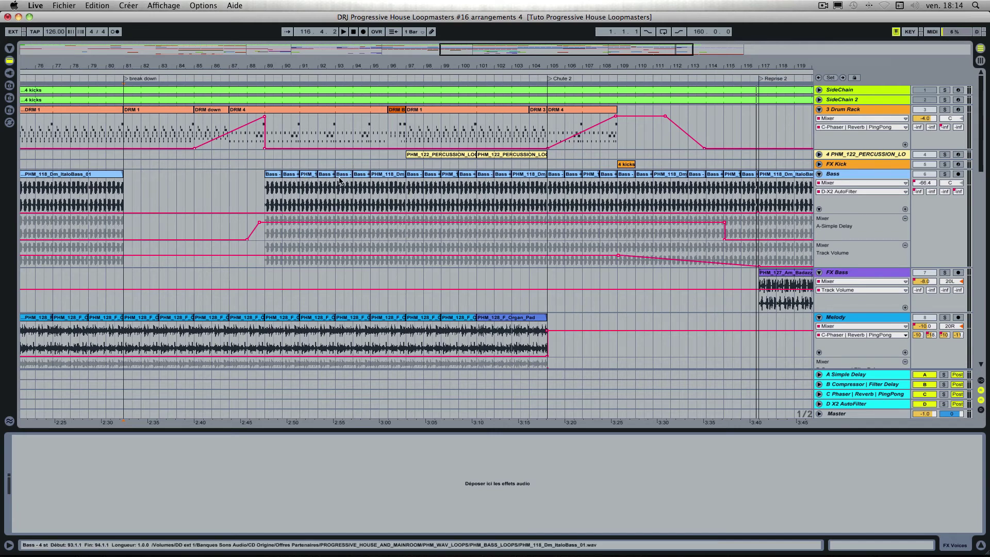
click(253, 76)
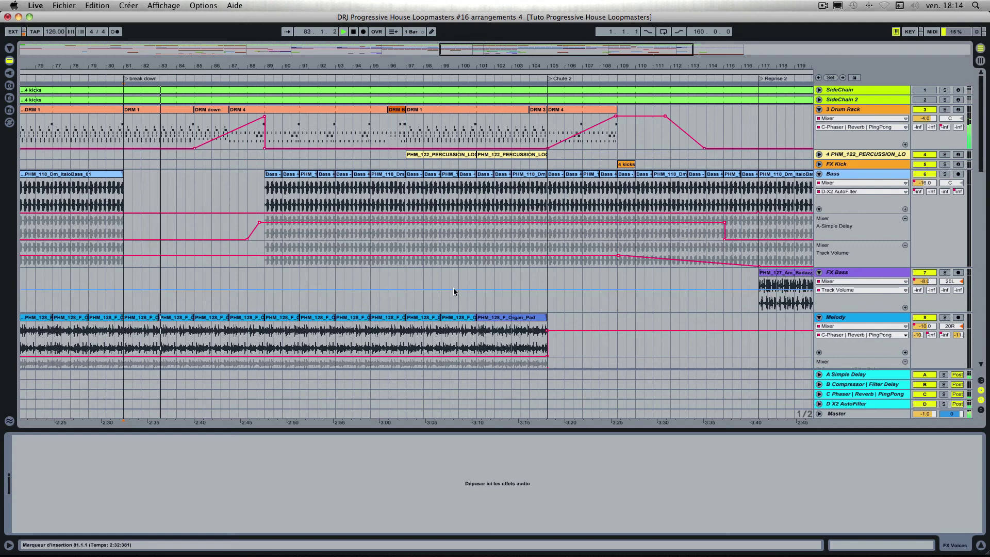
scroll(273, 290, left, 5)
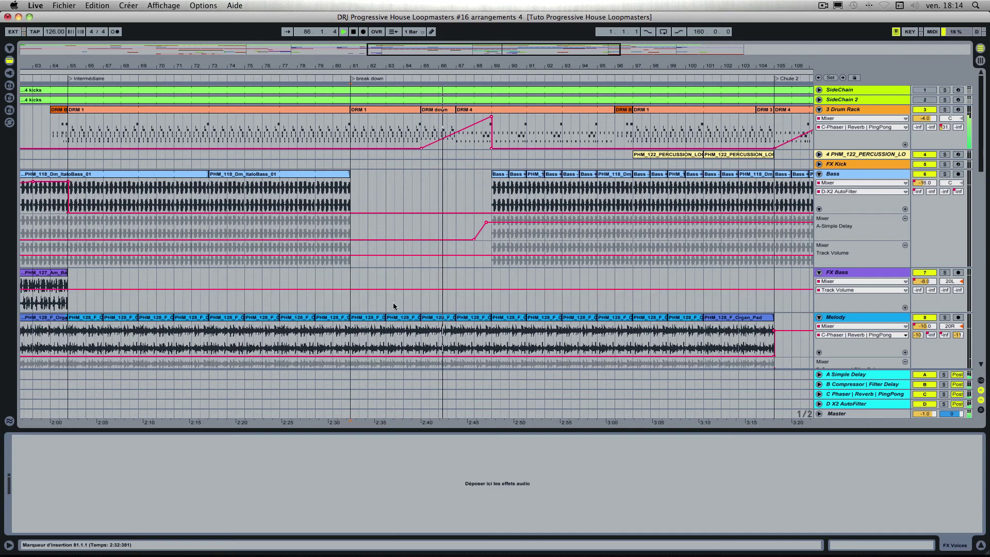
key(space)
scroll(438, 294, left, 5)
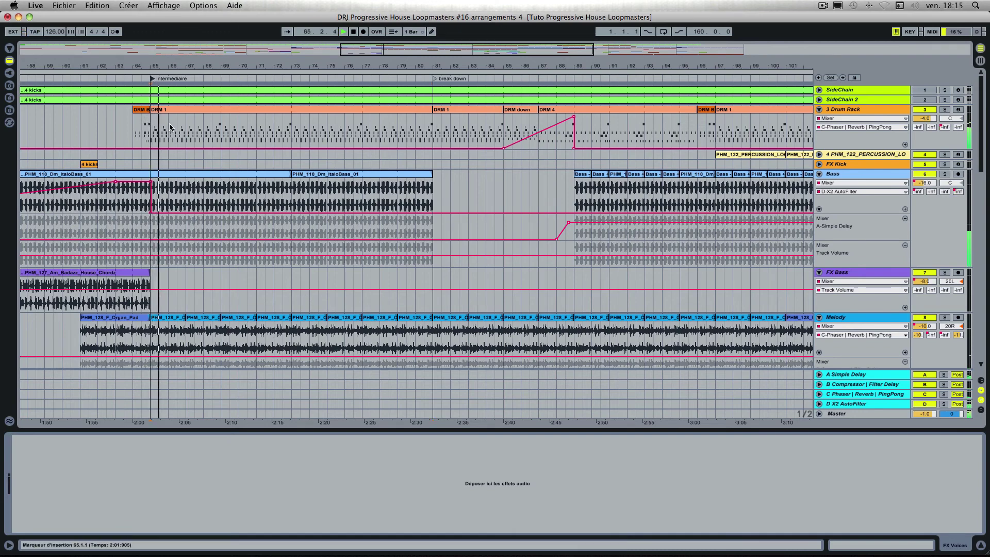
scroll(354, 304, right, 1)
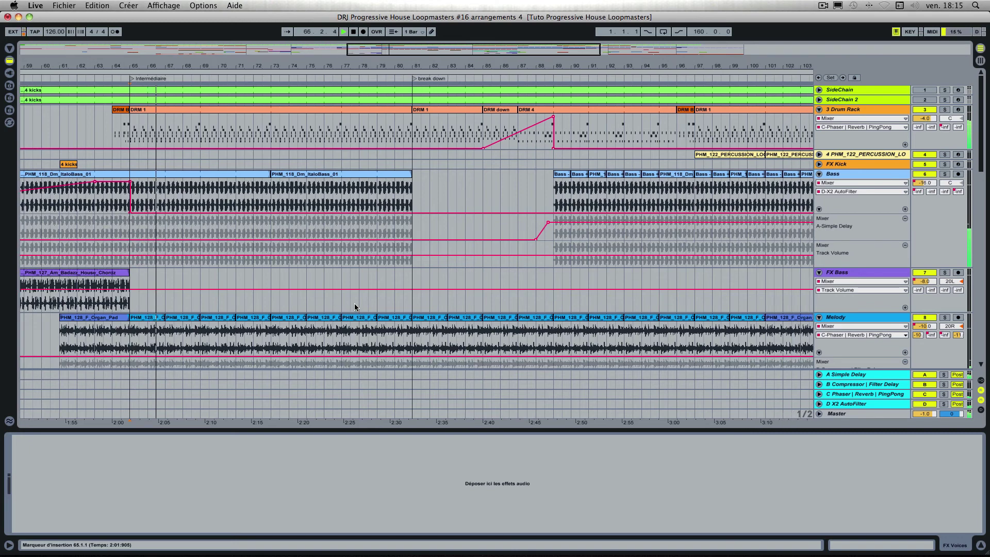
scroll(354, 307, right, 2)
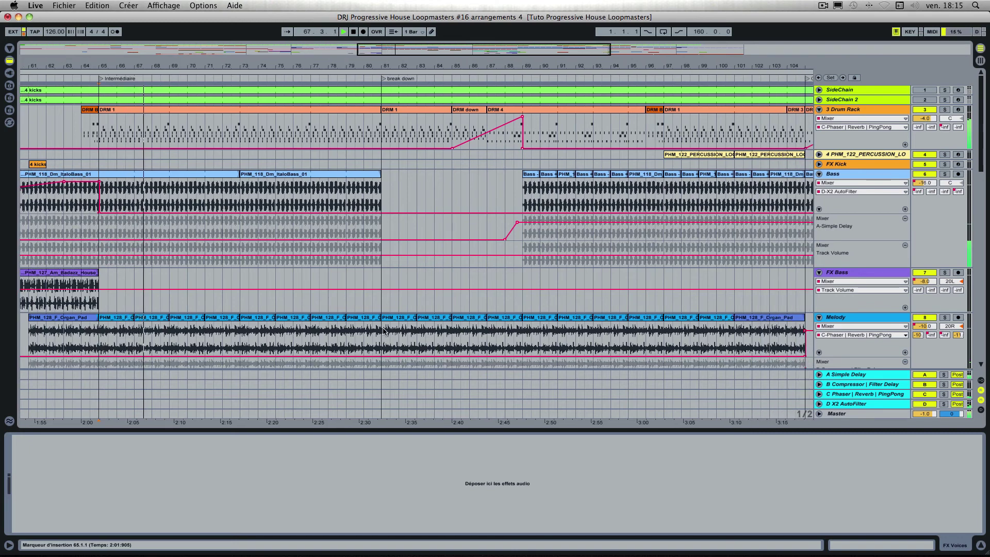
Delete the Melody track's Organ_Pad clips from bar 81 to bar 101.
drag(384, 330, 416, 331)
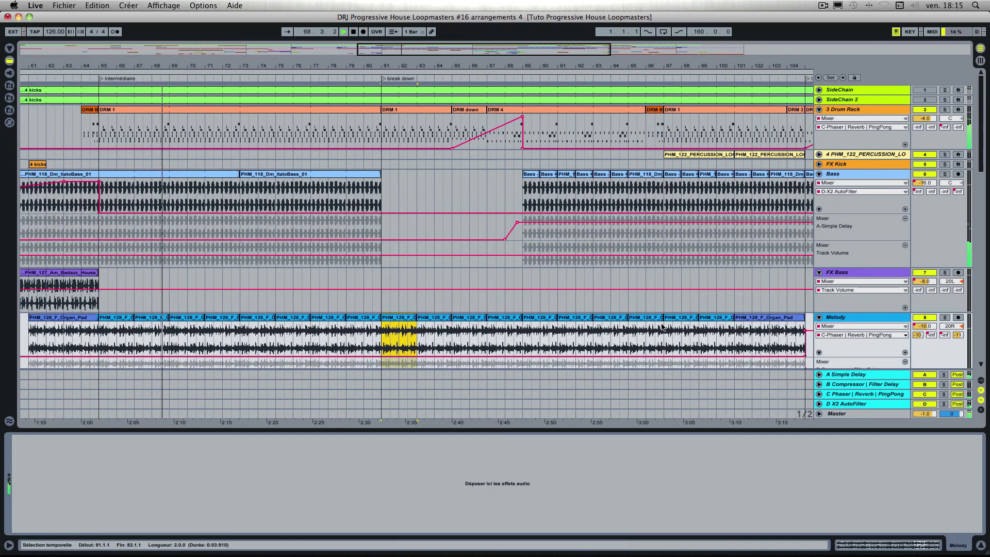
shift+click(734, 330)
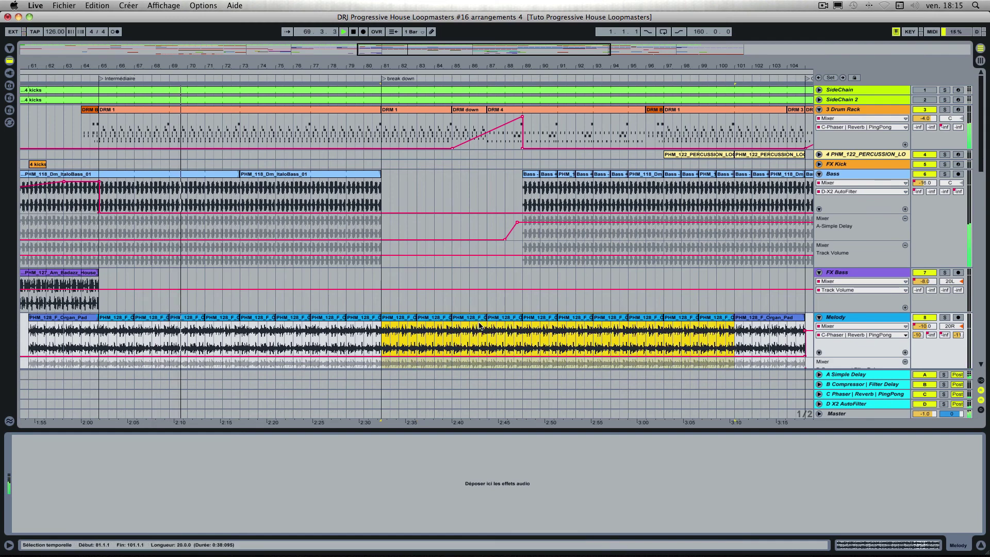
key(Delete)
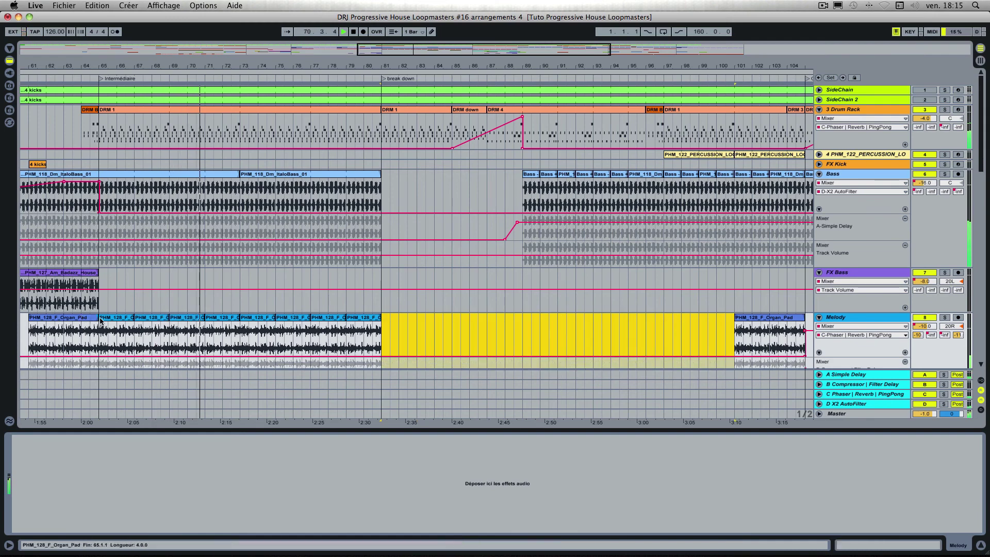
Copy the Melody track's Organ_Pad clips from bars 65–81 to the start of break down at bar 81.
click(108, 321)
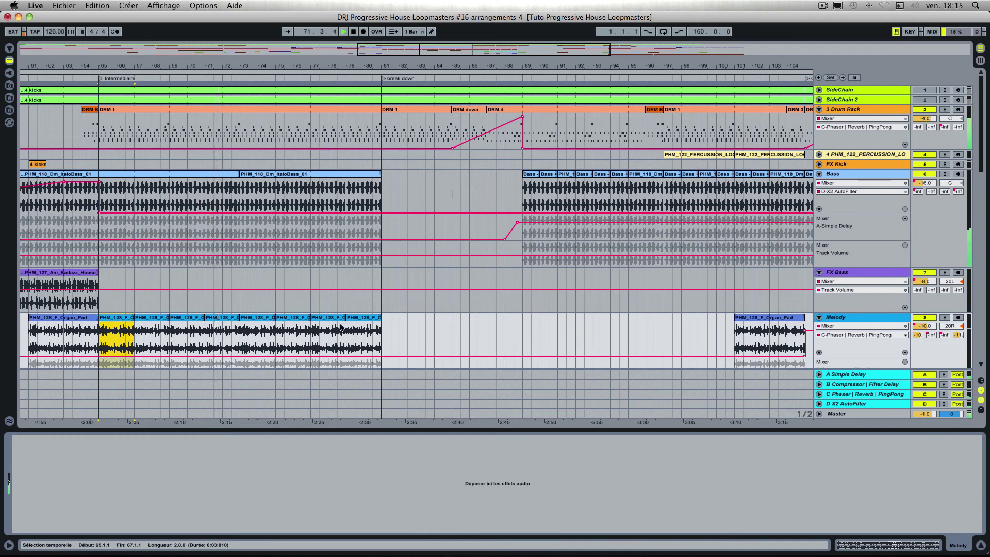
shift+click(356, 318)
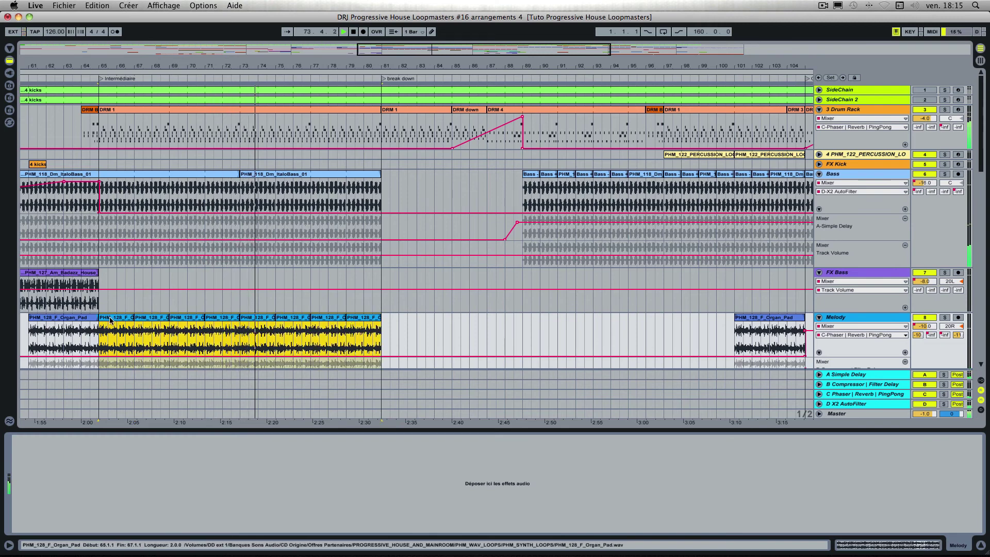
drag(110, 320, 389, 322)
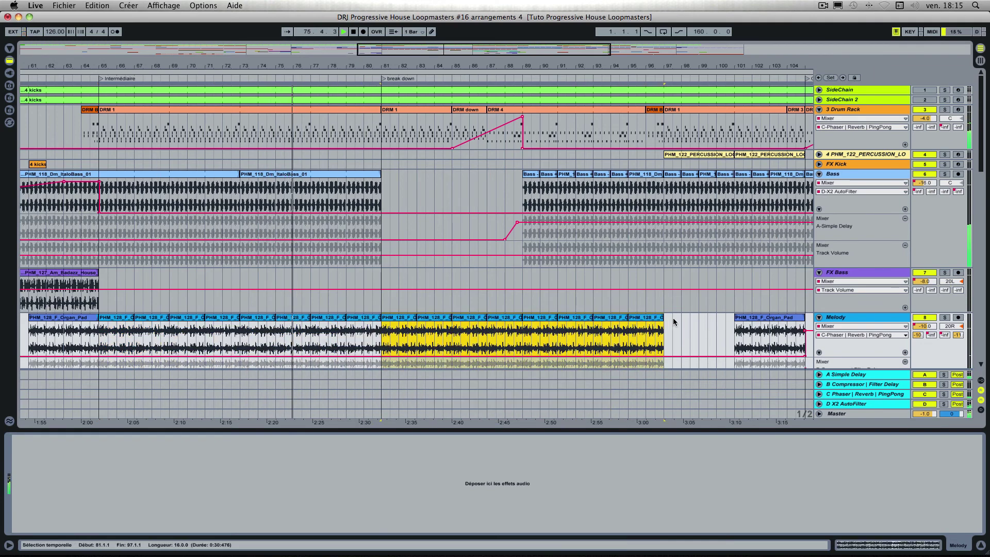
Copy the two Melody clips from bars 93–97 to bar 97, filling the gap before the last Organ_Pad clip.
click(611, 320)
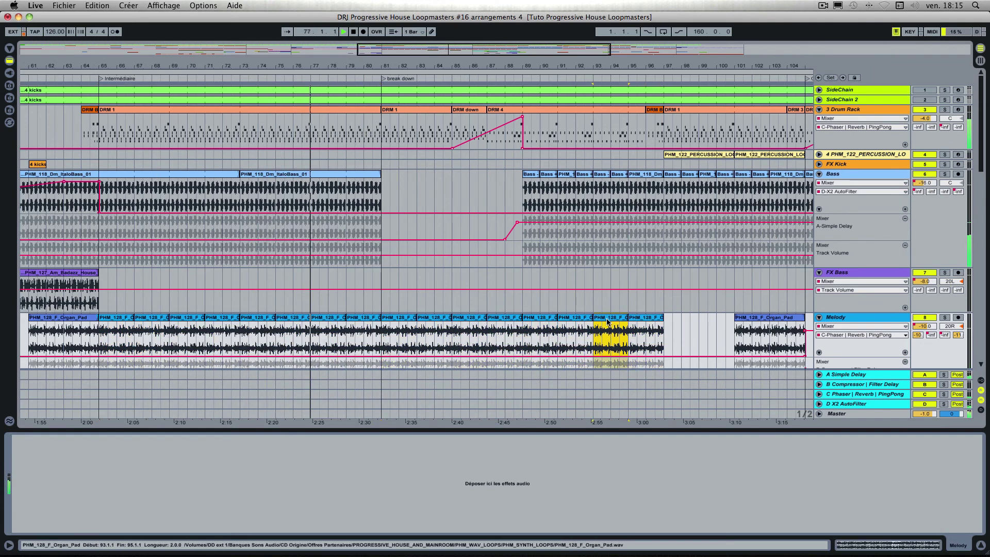
key(Right)
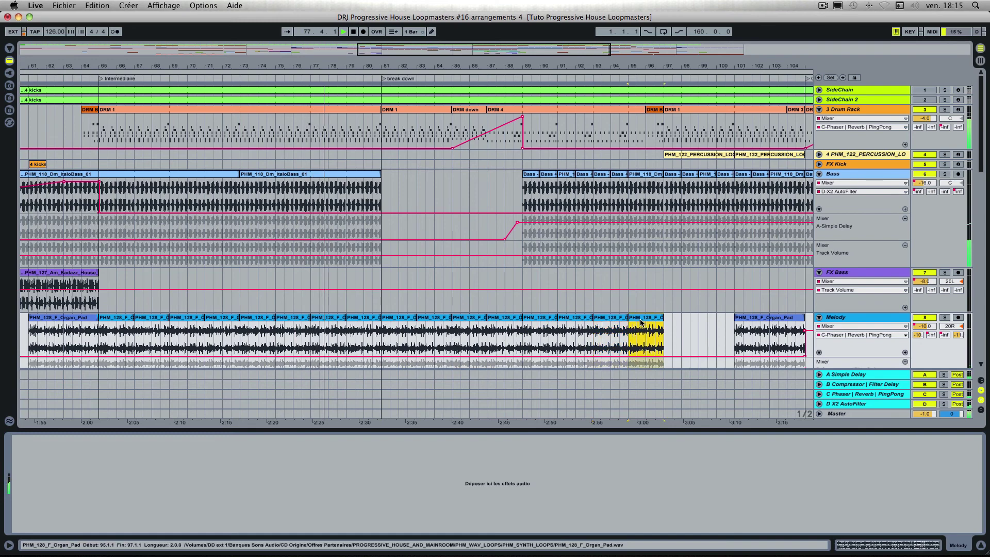
shift+click(611, 321)
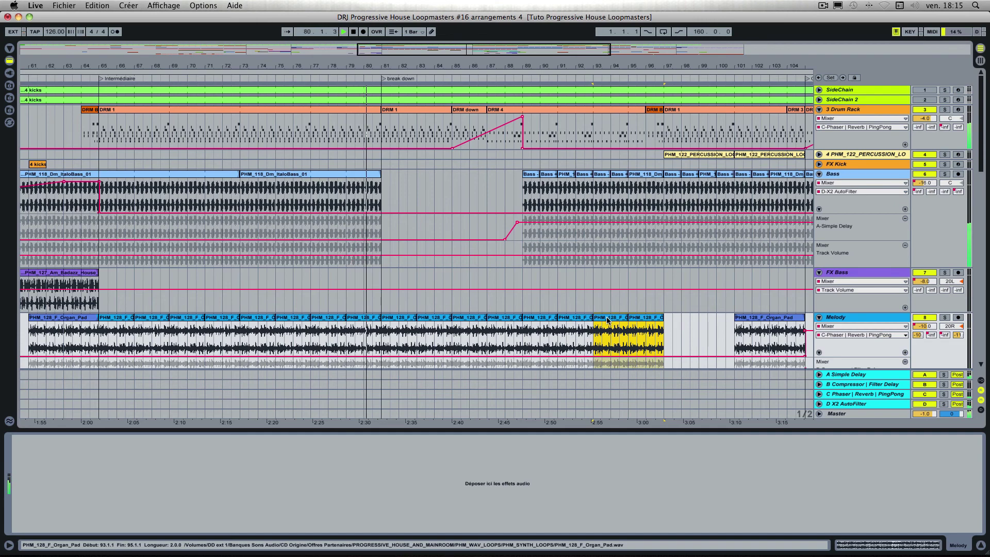
drag(610, 320, 680, 323)
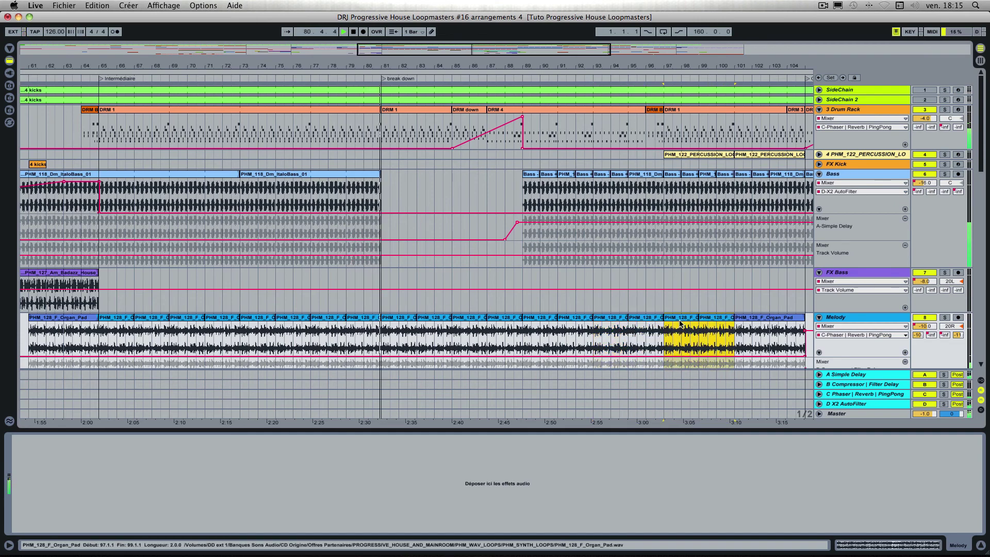
click(583, 299)
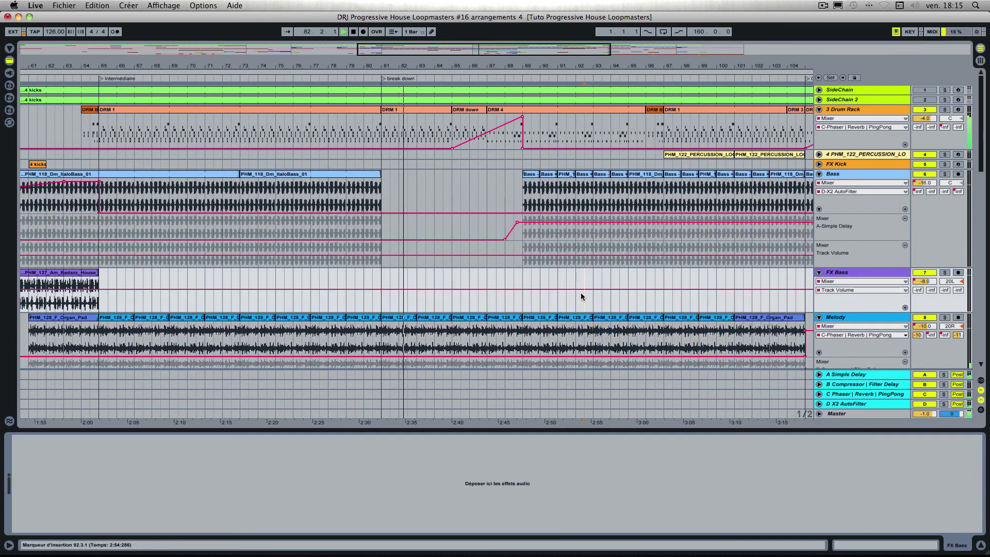
Hide the device detail view and review all tracks from break down to Chute 2 during playback.
click(979, 546)
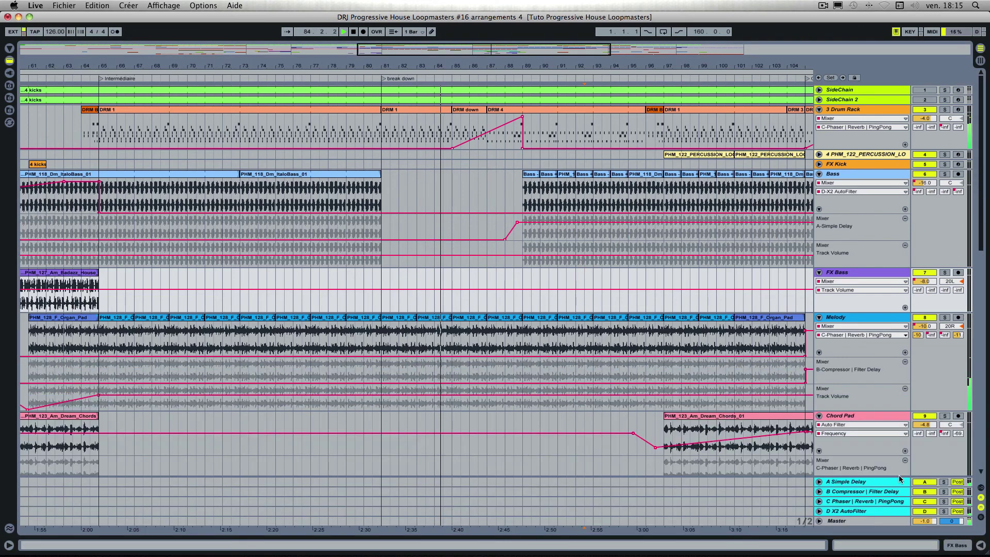
scroll(762, 336, down, 10)
scroll(762, 336, down, 3)
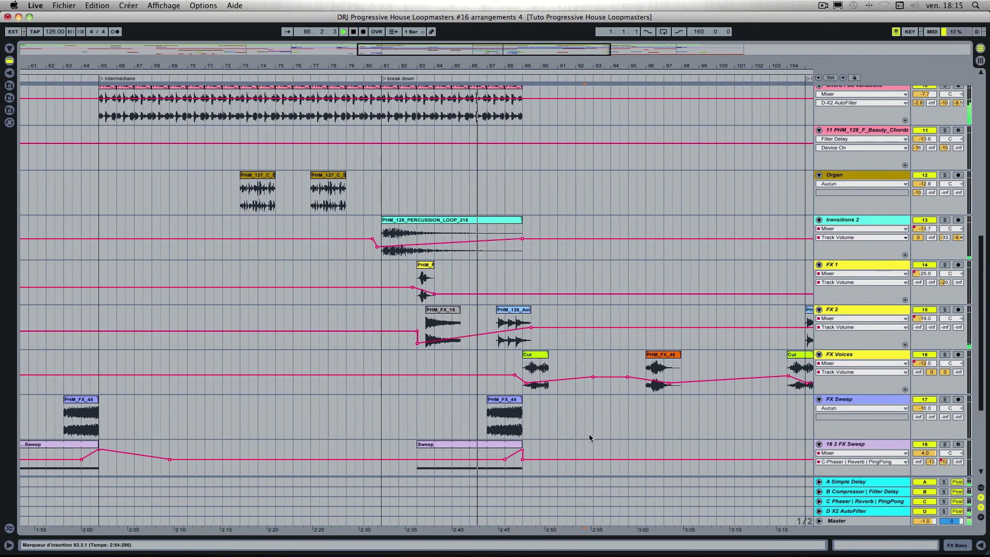
scroll(657, 433, up, 1)
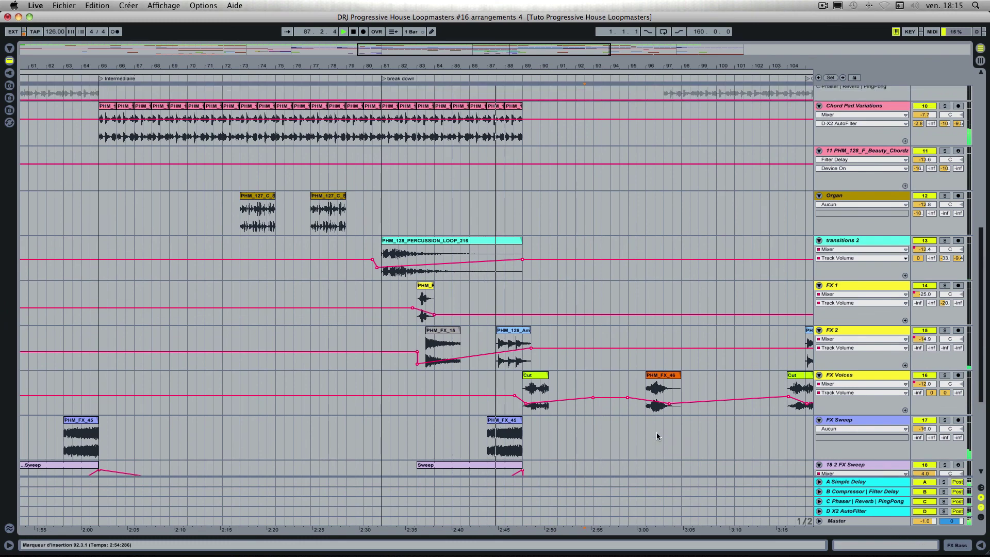
scroll(657, 433, up, 15)
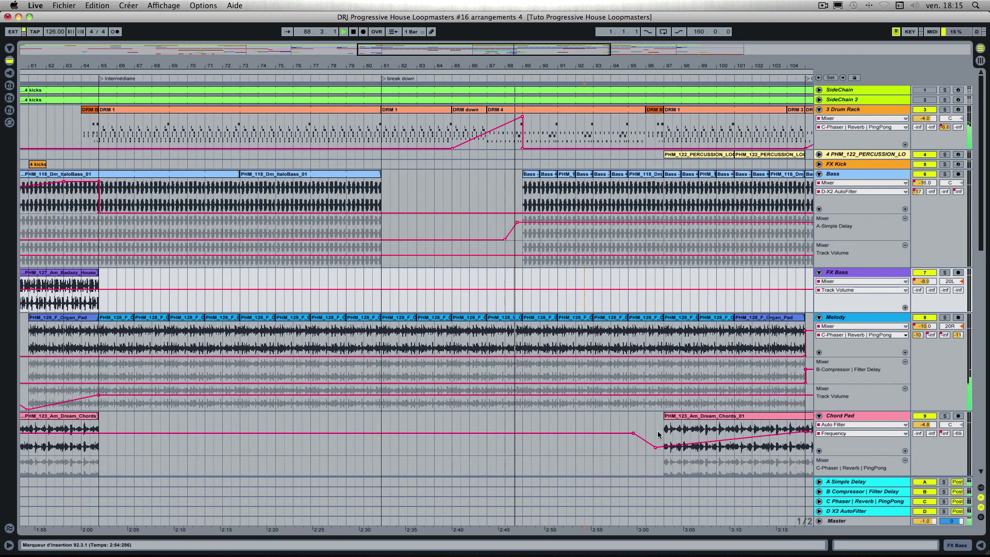
scroll(614, 307, right, 5)
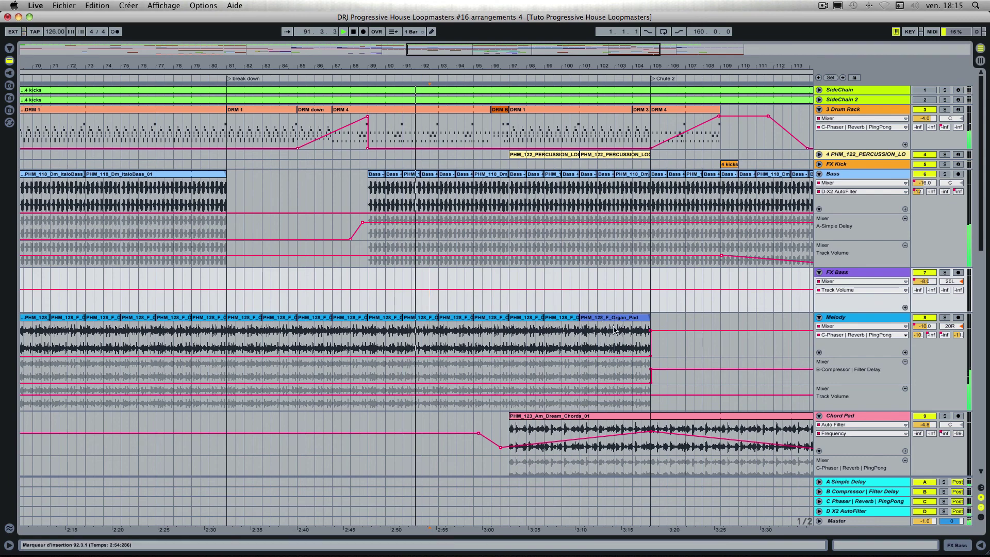
scroll(616, 320, right, 6)
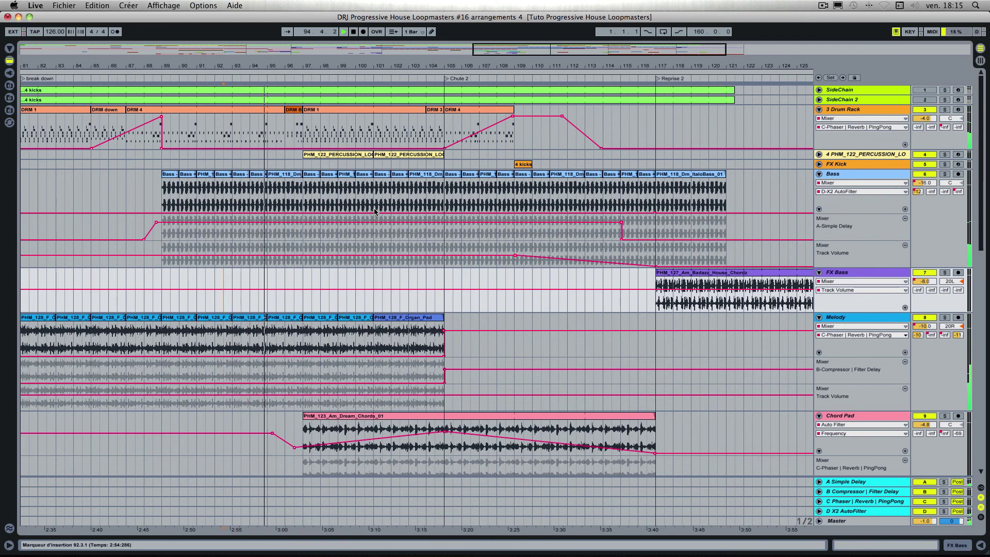
scroll(557, 215, down, 5)
scroll(557, 214, down, 5)
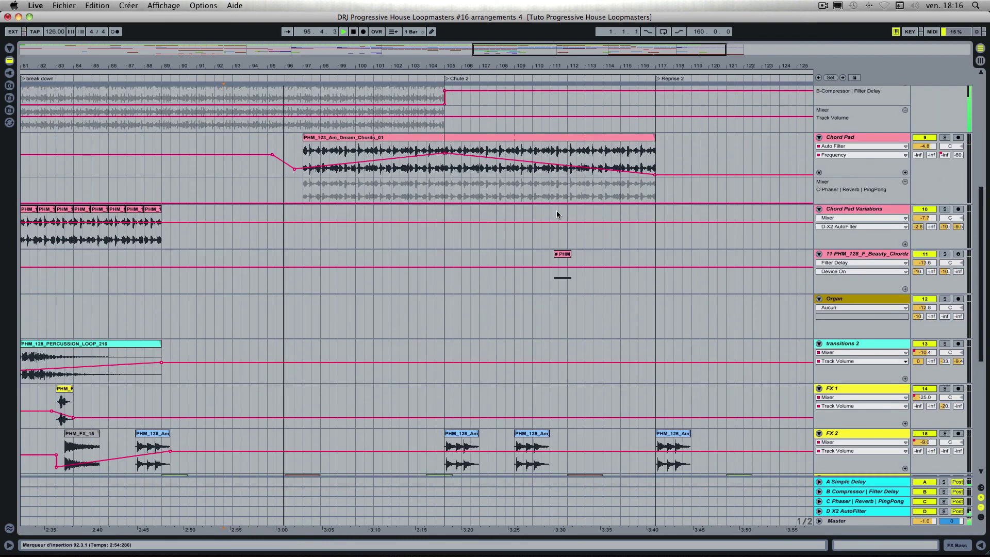
scroll(557, 214, up, 7)
scroll(557, 215, up, 3)
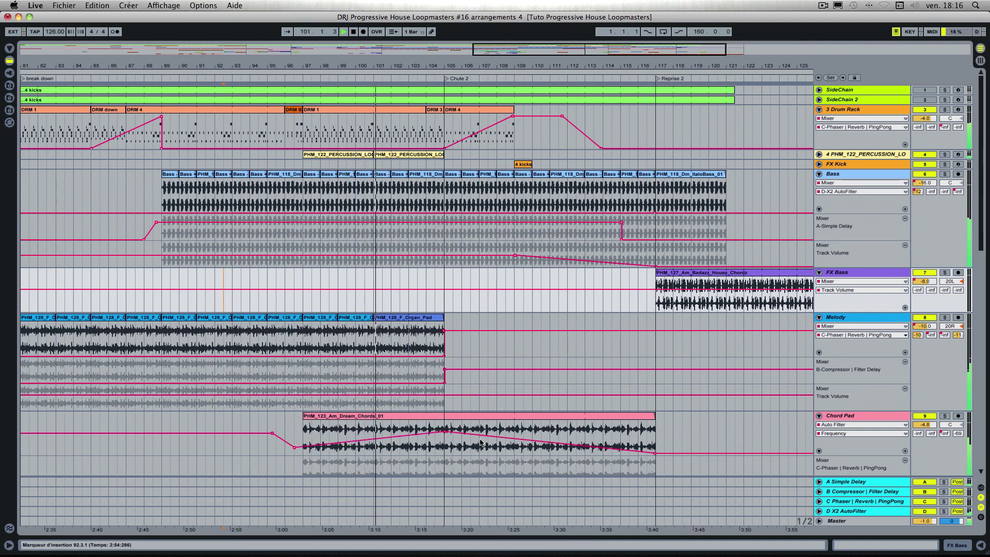
Unfold the Massive X-Pander Sample track to show the notes of its Chord Pad clips.
scroll(557, 325, down, 15)
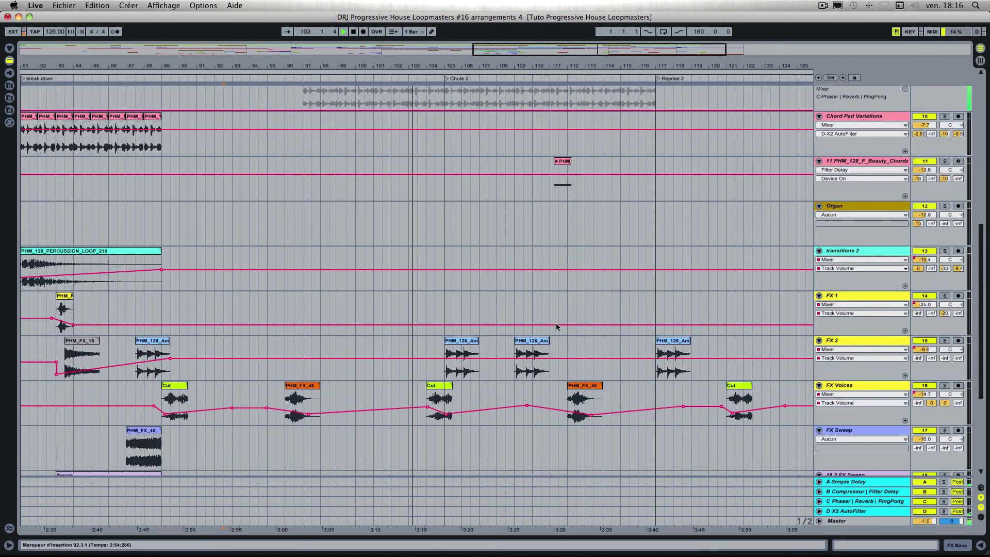
scroll(511, 382, down, 1)
scroll(512, 382, down, 7)
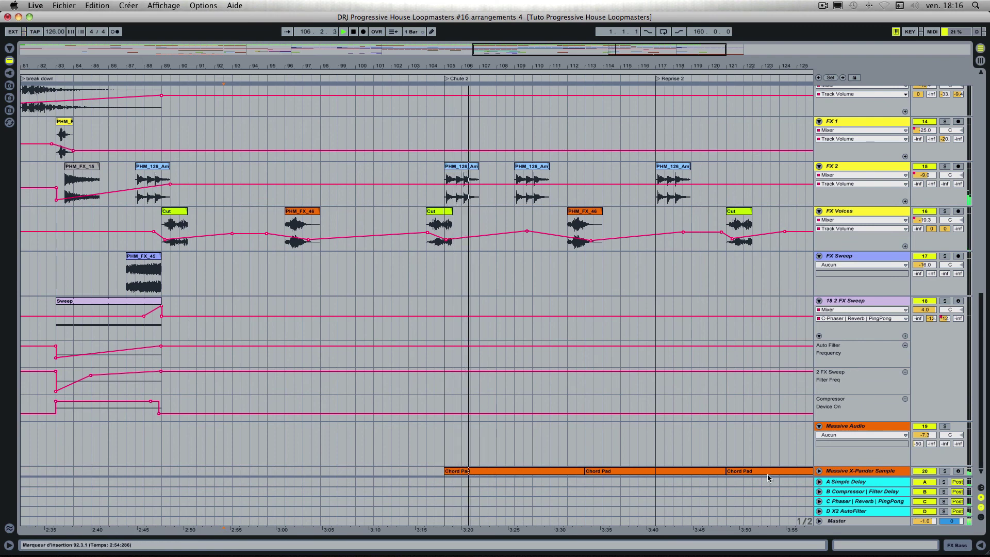
click(819, 471)
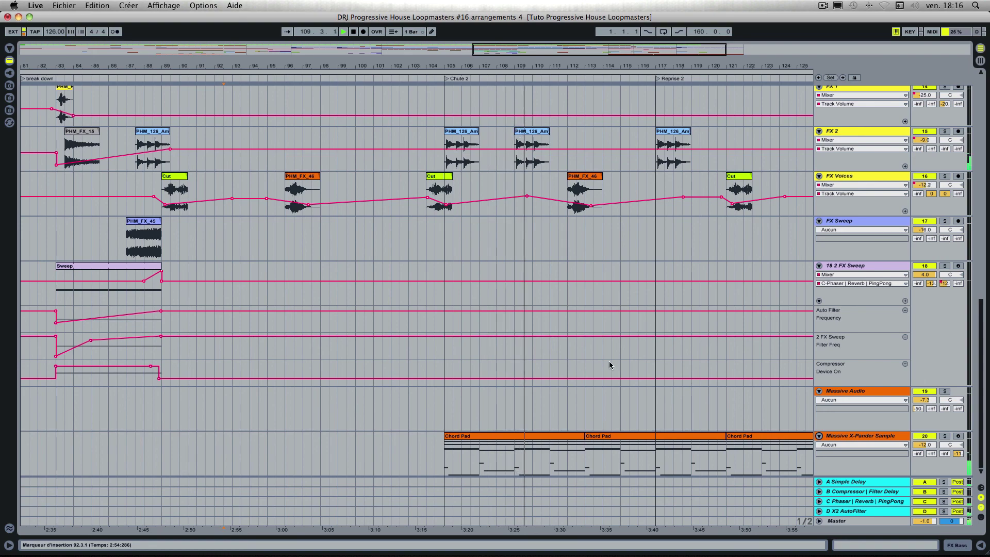
Examine the tracks and their automation from Chute 2 through Reprise 2 to the Tout marker.
scroll(608, 361, up, 10)
scroll(609, 362, up, 3)
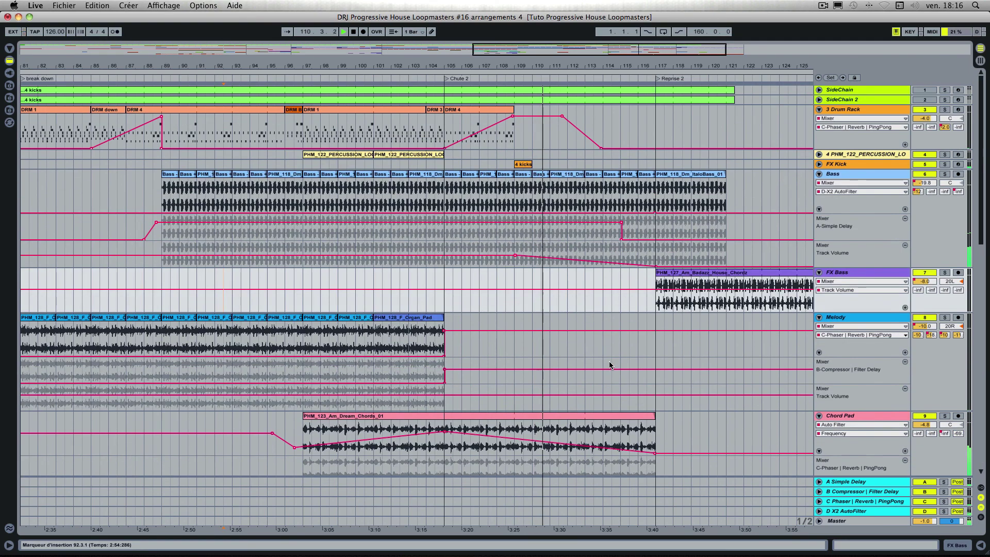
scroll(609, 362, down, 6)
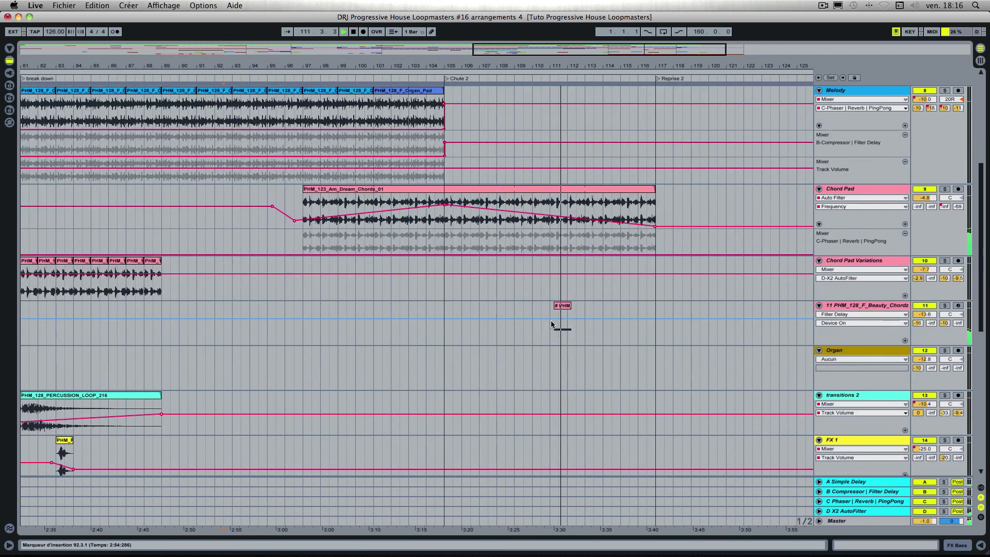
scroll(585, 323, up, 6)
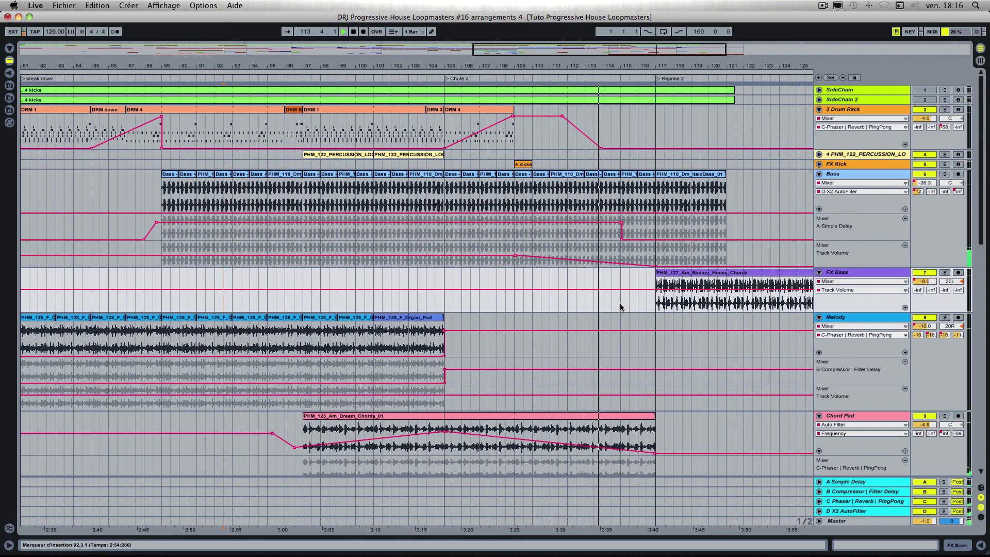
scroll(620, 307, right, 5)
scroll(622, 307, right, 4)
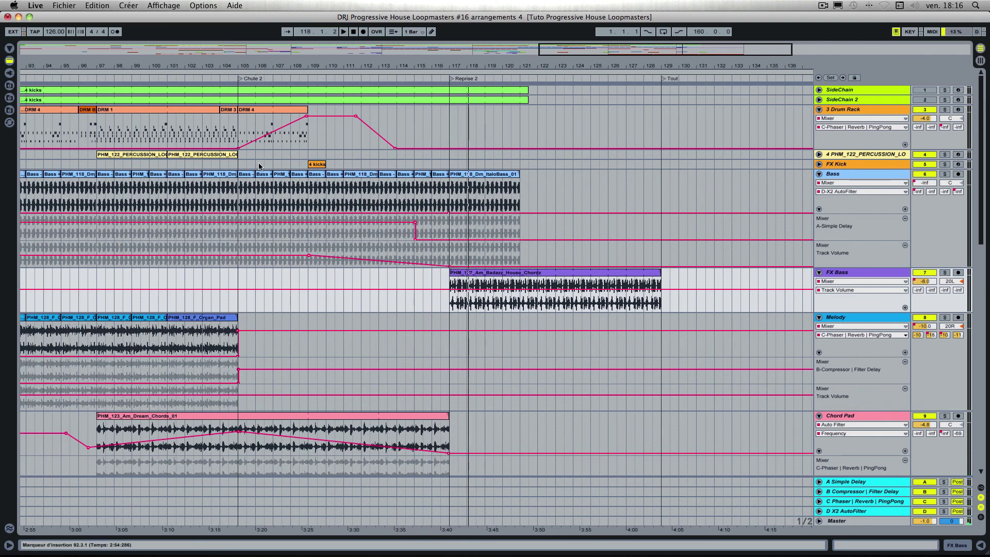
scroll(564, 127, right, 5)
scroll(564, 126, down, 1)
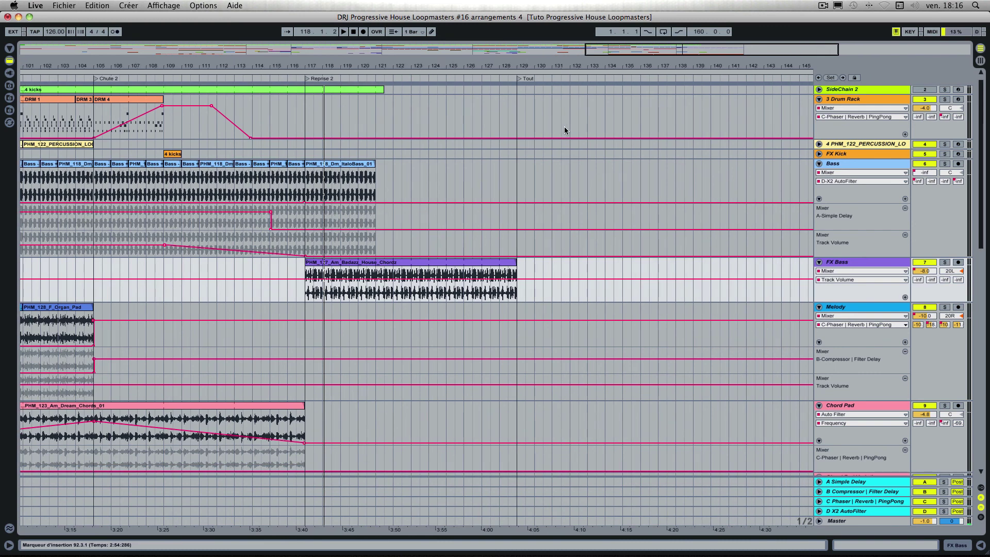
scroll(564, 126, up, 1)
scroll(564, 127, right, 2)
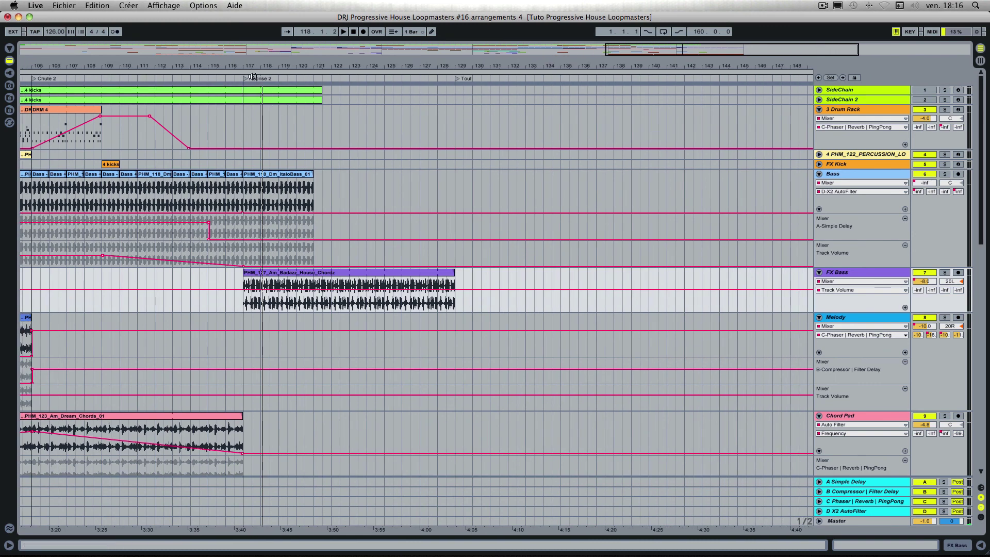